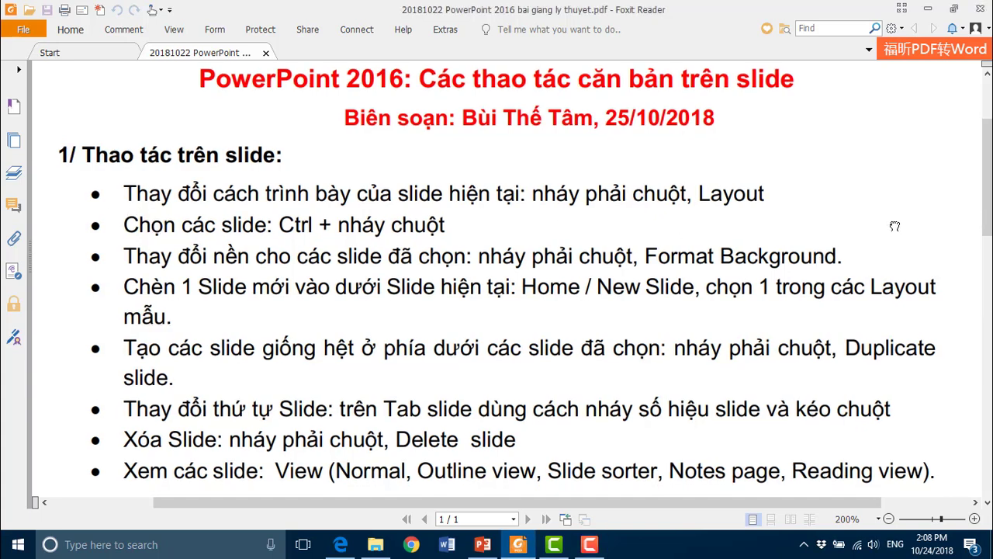
- Scroll the handout PDF to the notes-page section and launch PowerPoint 2016 from Start
left_click_drag(896, 237, 890, 208)
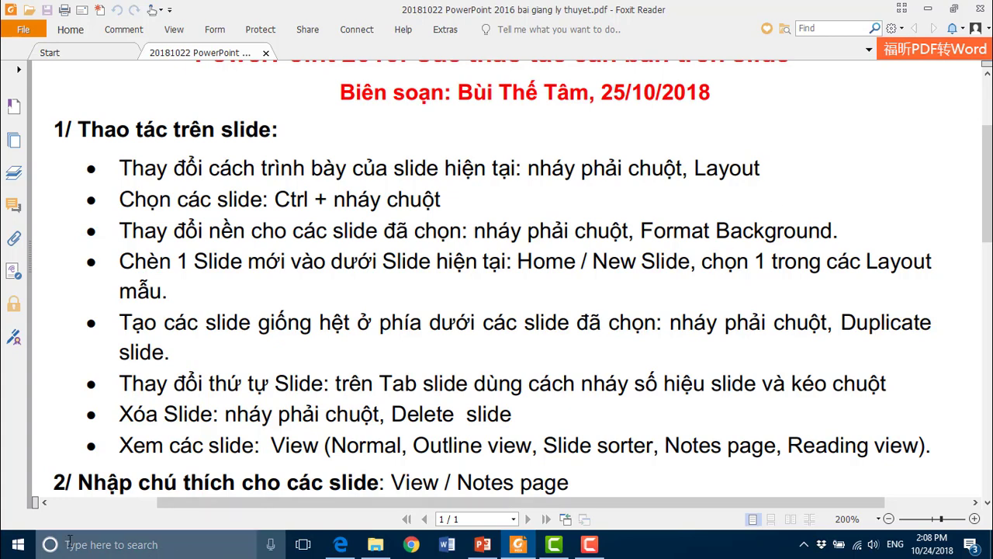
left_click(17, 548)
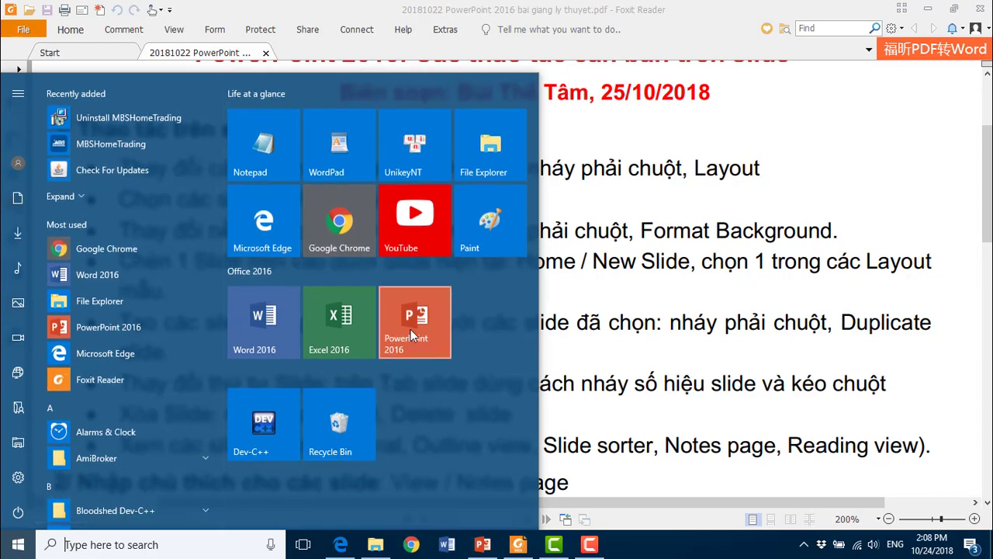
left_click(410, 326)
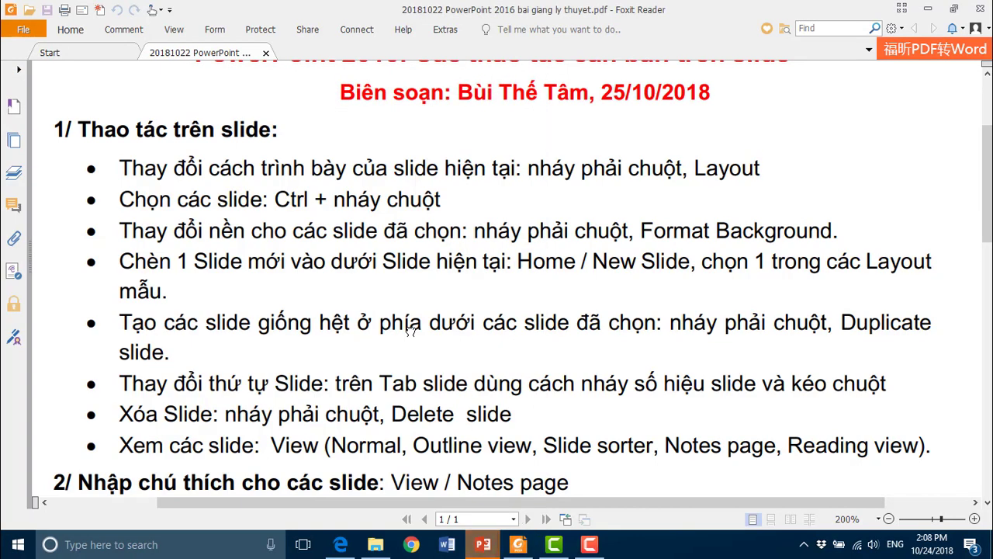
mouse_move(483, 544)
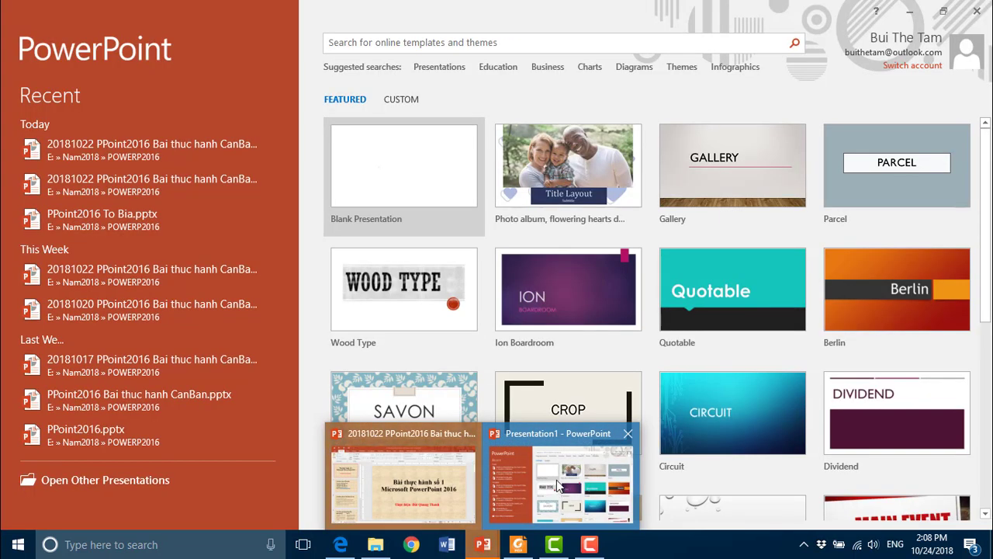
- Create a blank presentation and type the title 'Bài thực hành số 1'
left_click(556, 480)
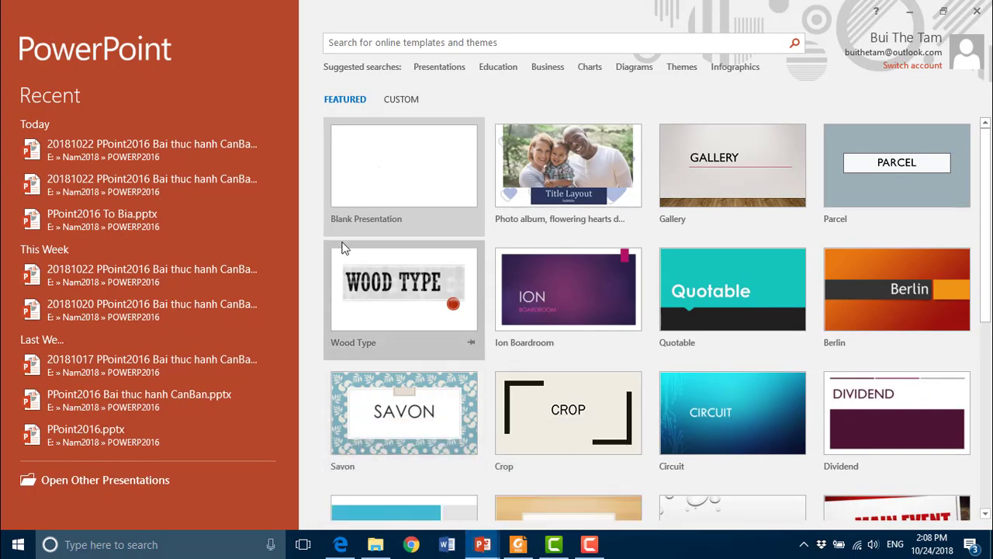
left_click(388, 178)
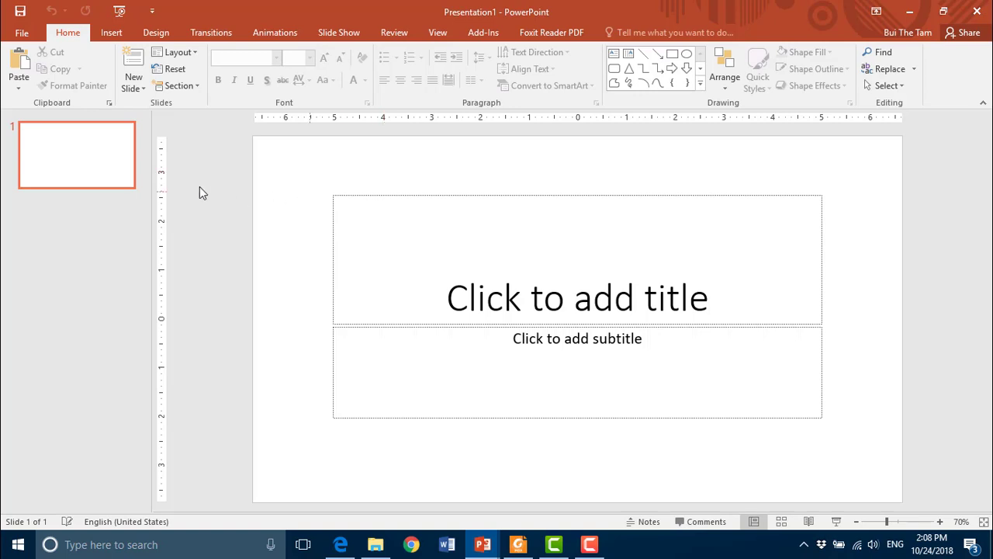
left_click(453, 299)
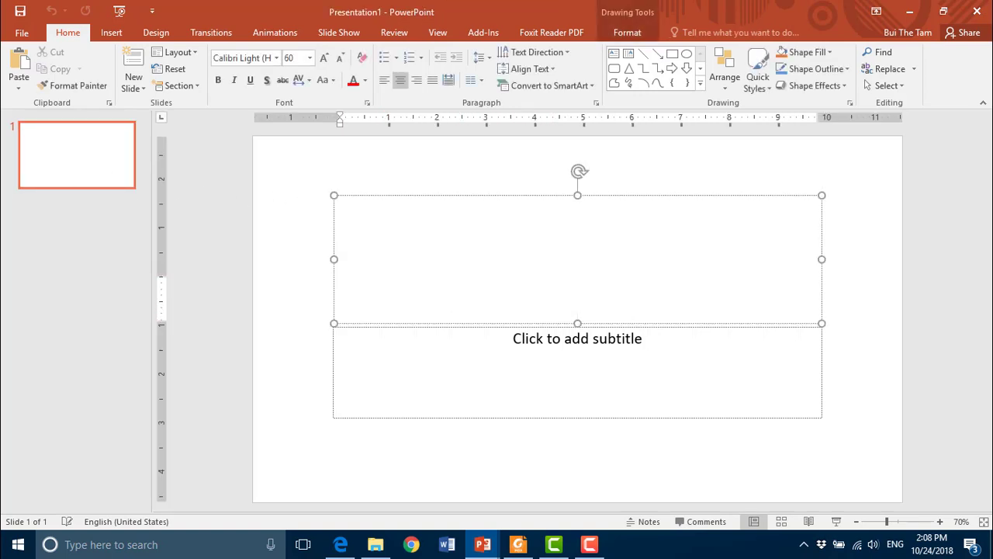
type("Ba")
type("i")
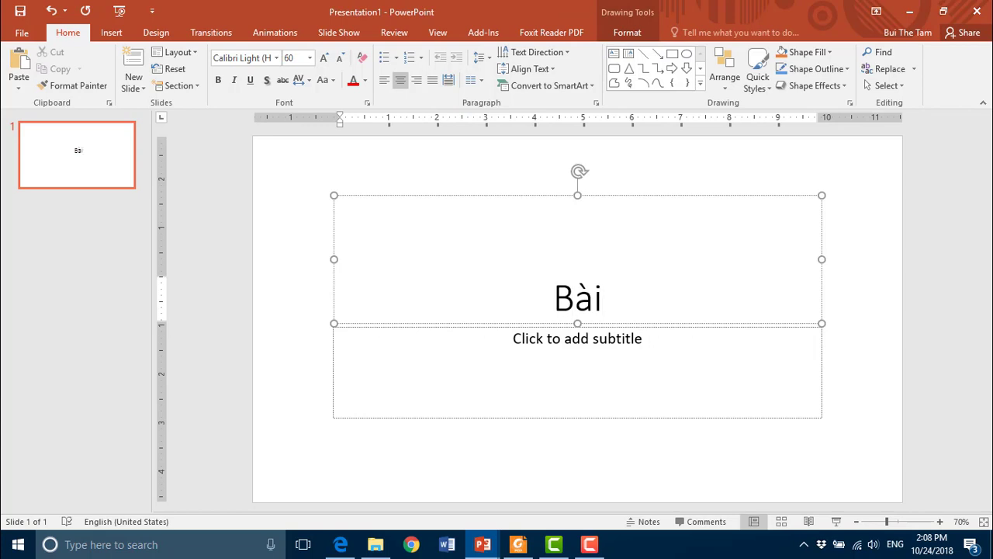
type("thuwc")
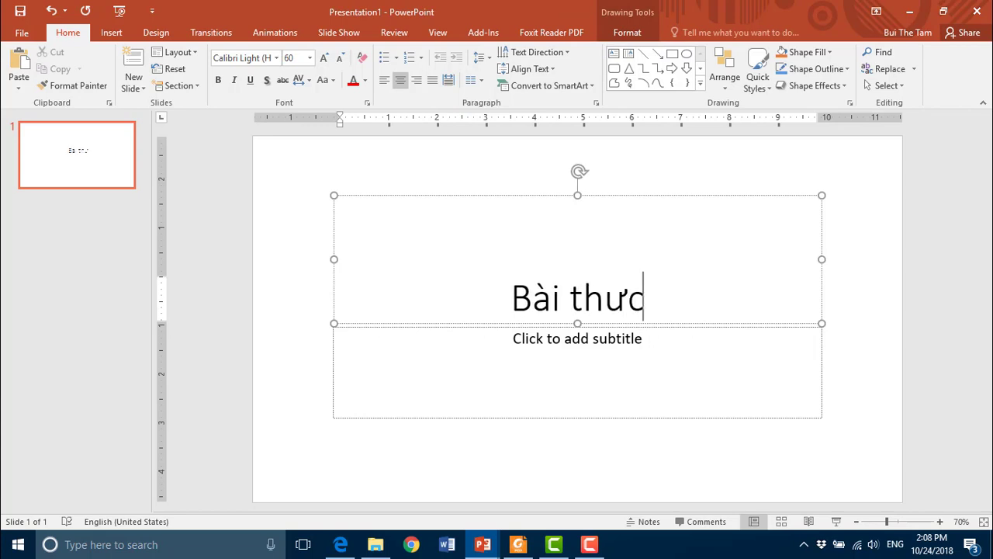
type("j hanhf")
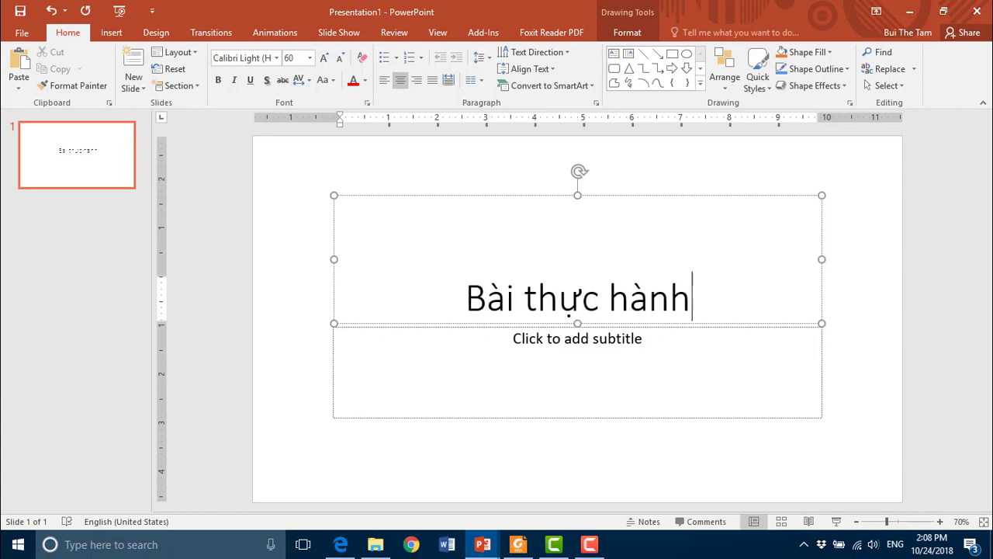
type(" soos")
type("1")
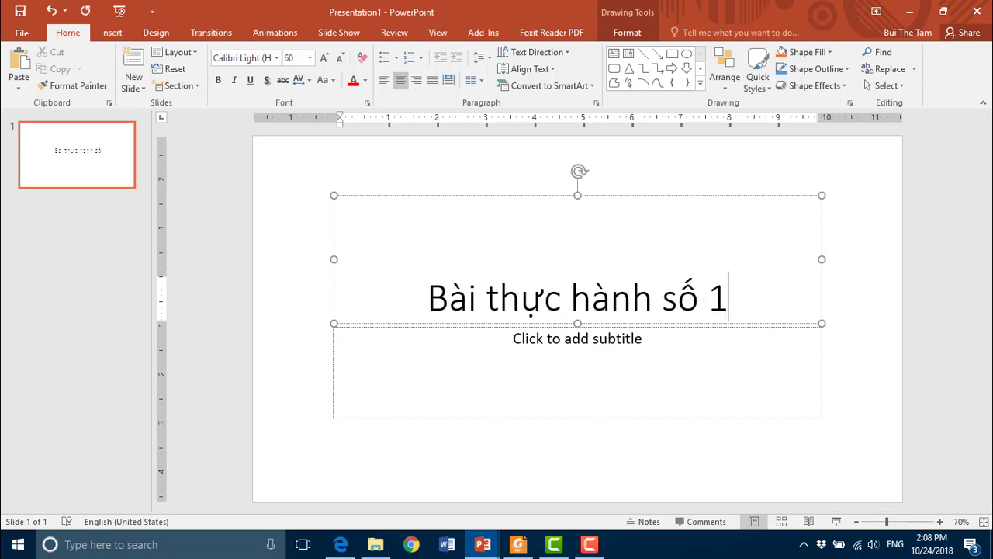
- Add a second title line reading 'Microsoft PowerPoint 2016'
key("Return")
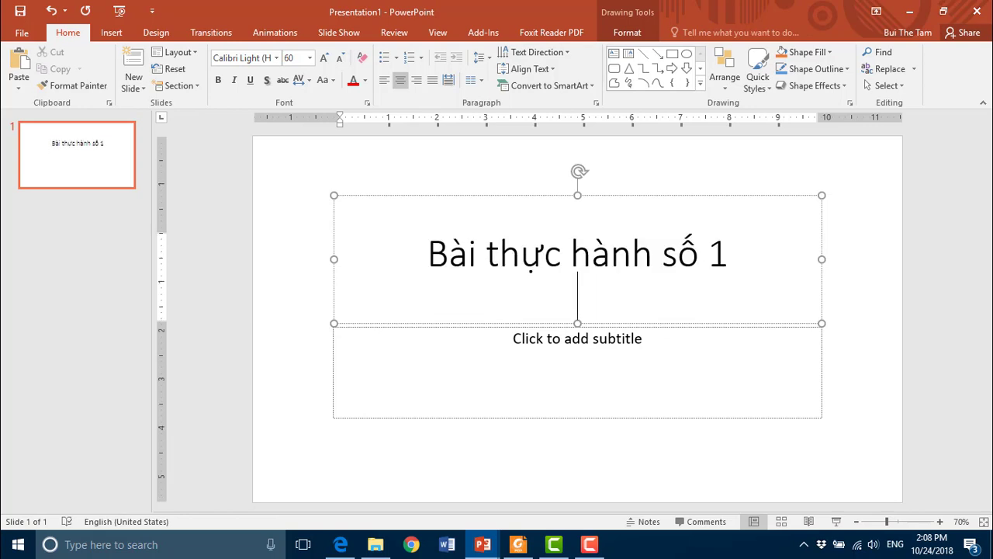
type("MIc")
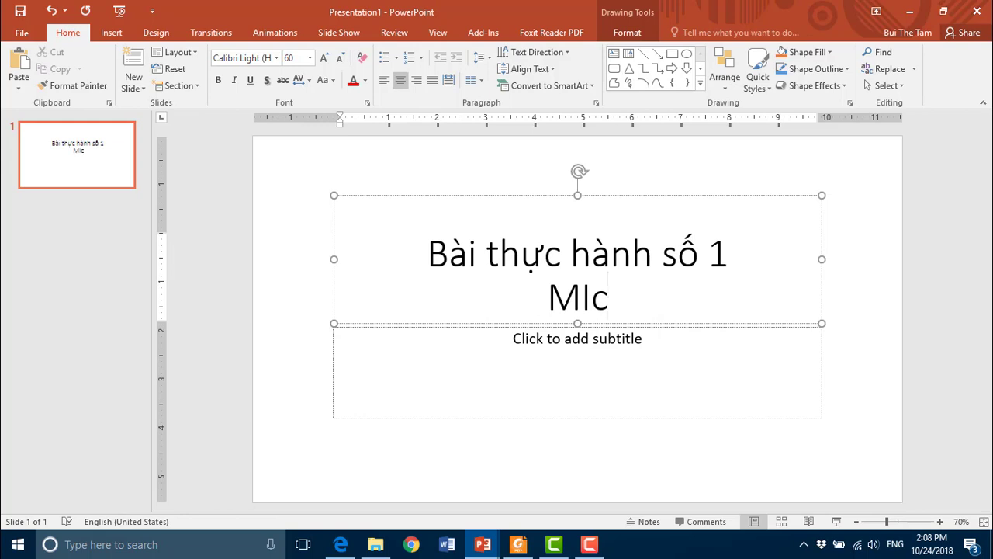
type("r")
key("BackSpace")
key("BackSpace")
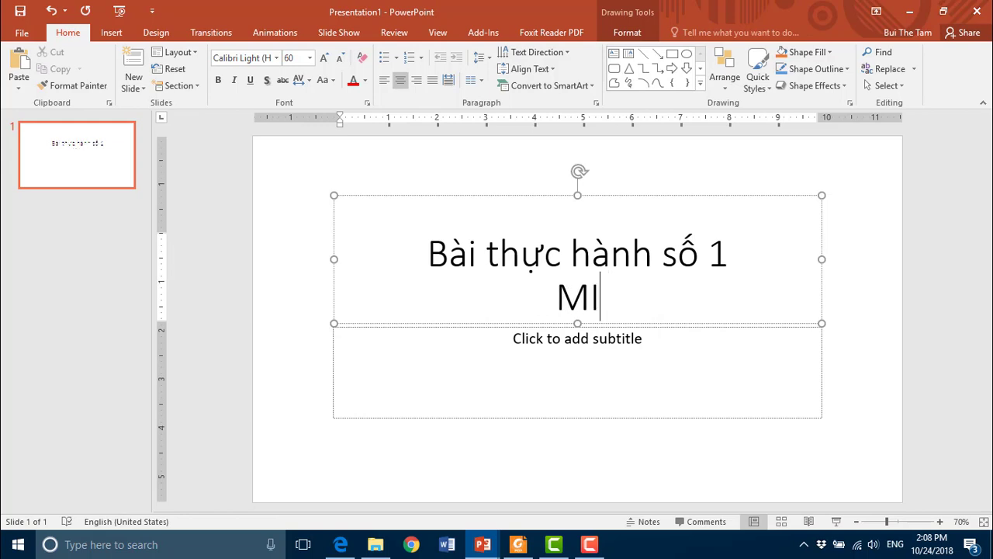
key("BackSpace")
type("ic")
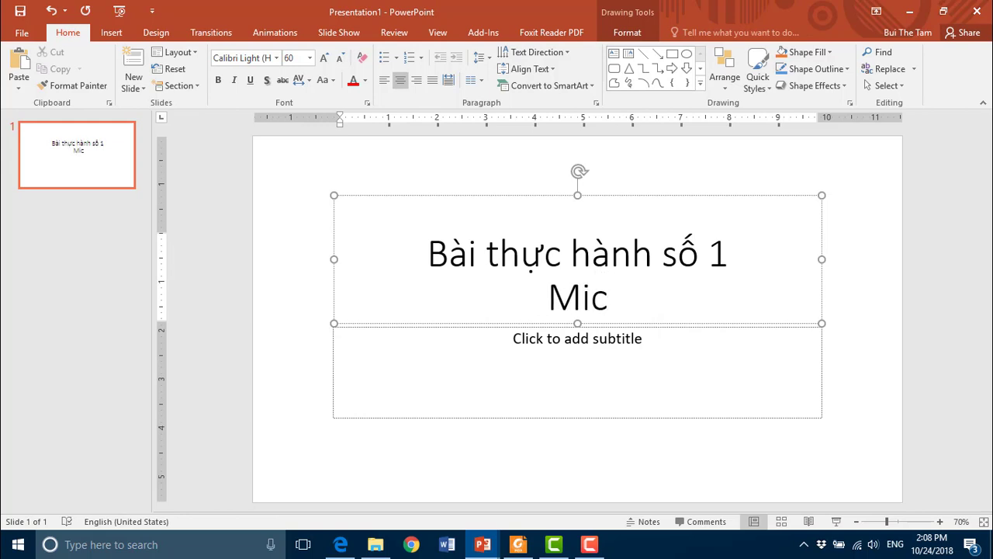
type("ros")
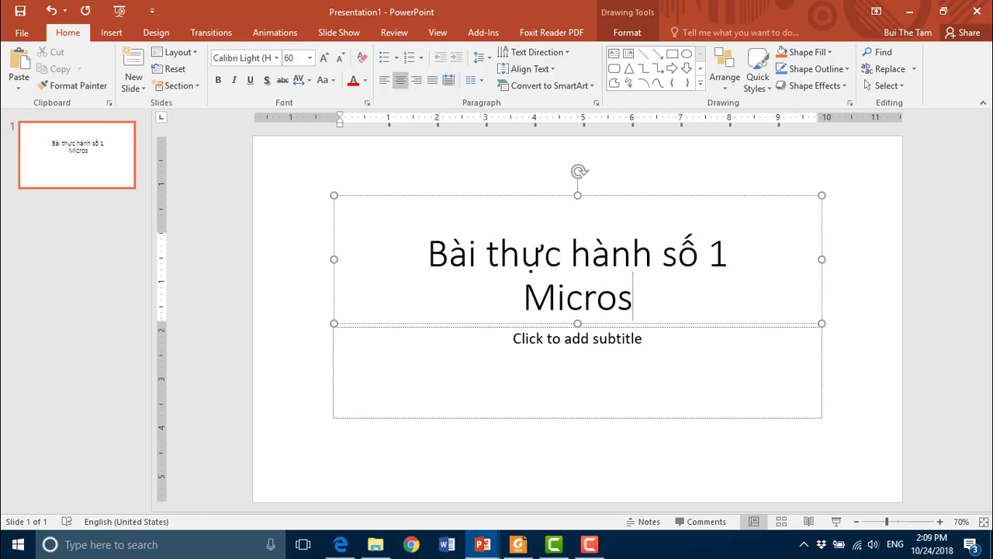
type("oft ")
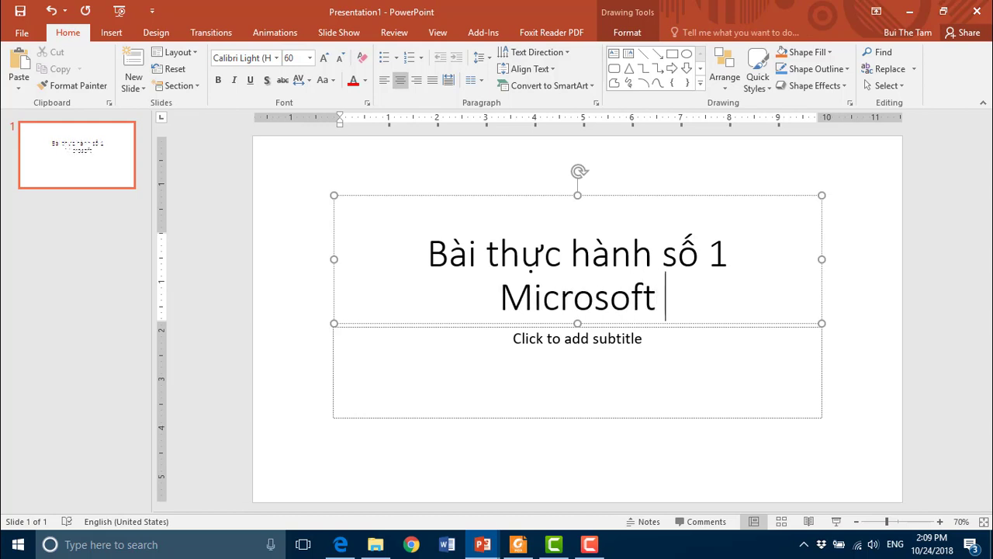
type("Pow")
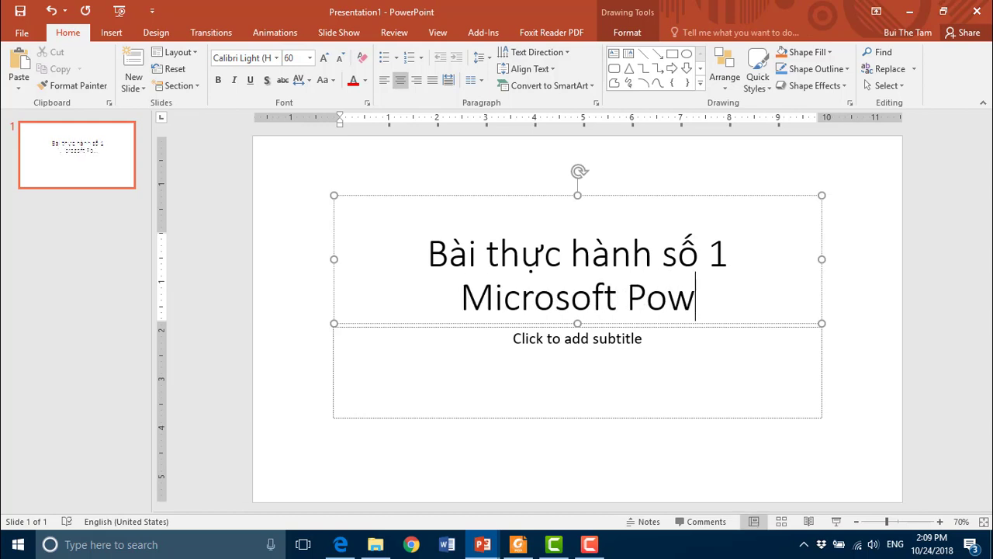
type("werPoi")
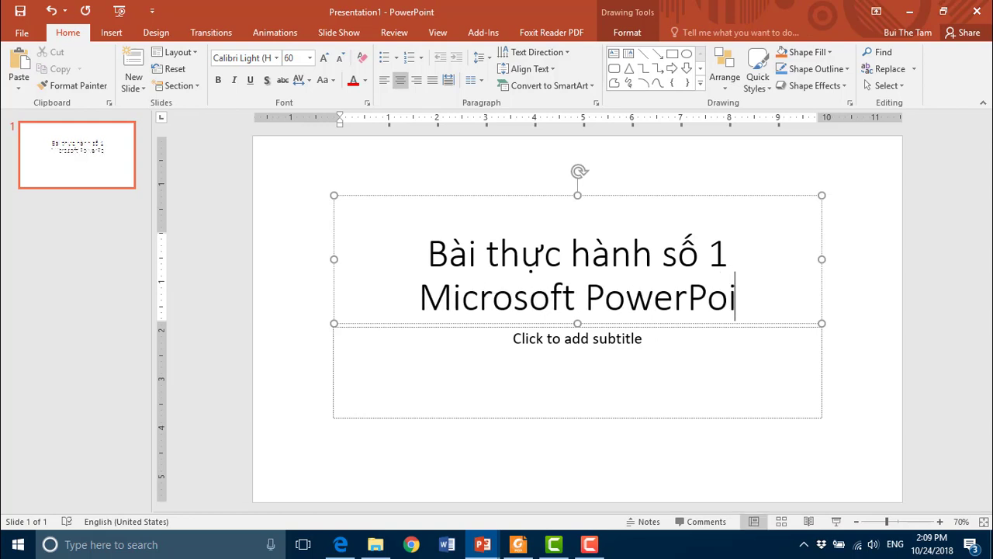
type("nt 201")
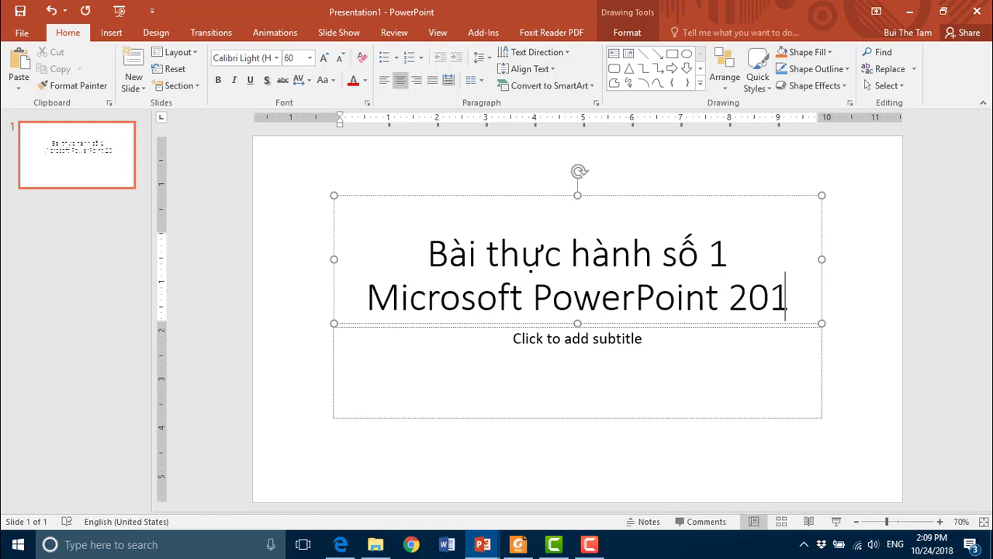
type("6")
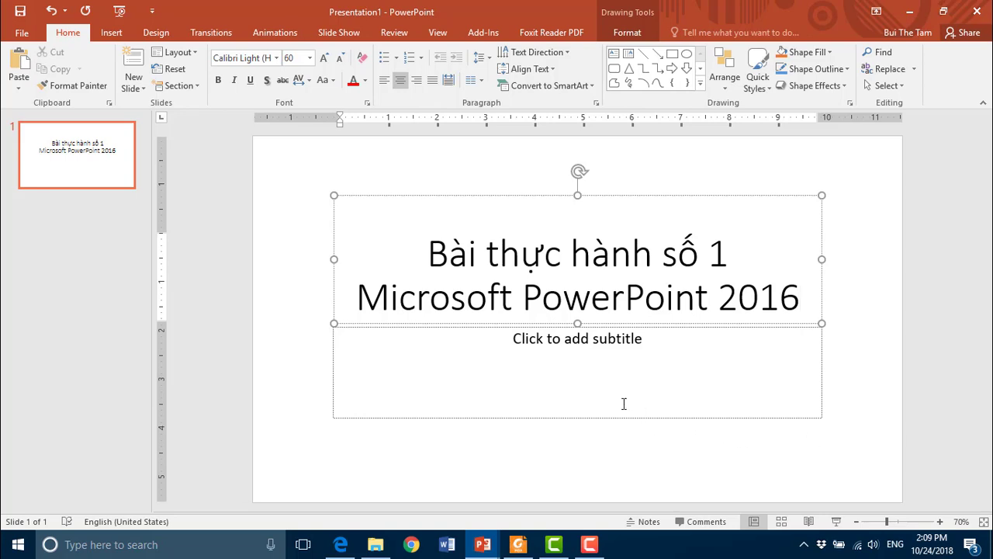
- Type the subtitle 'Trình bày:' followed by the presenter's name and make it bold
left_click(537, 346)
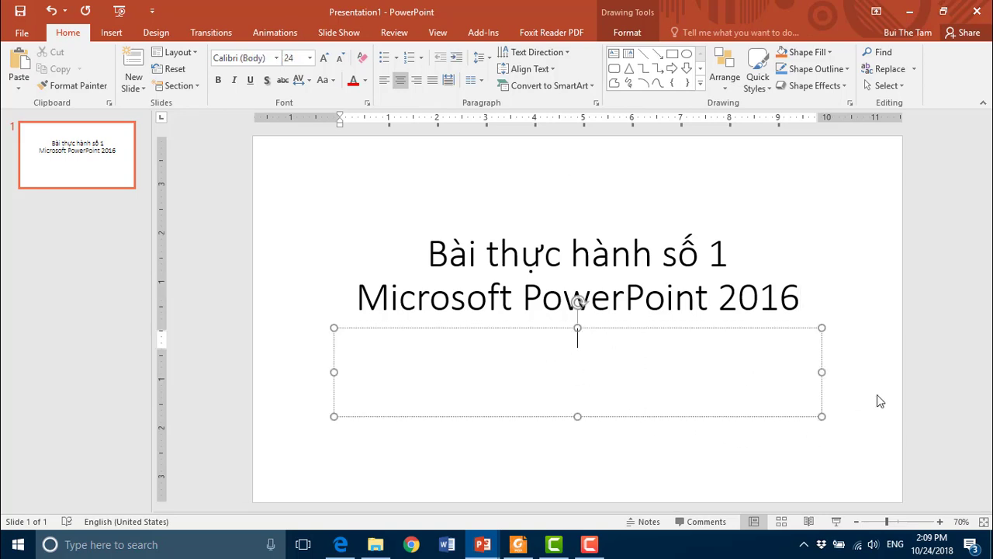
type("Tr")
type("inh baf")
type("y")
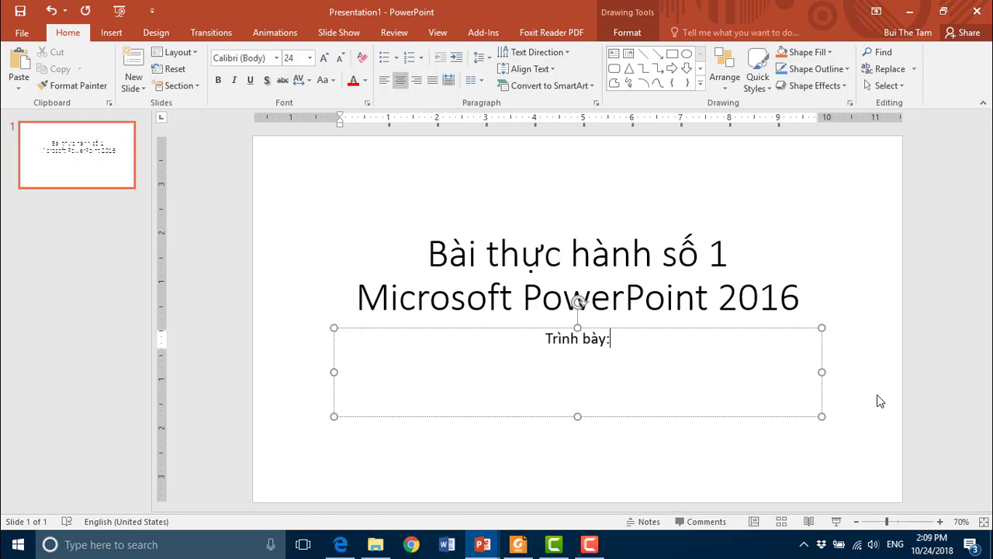
type(": Buif")
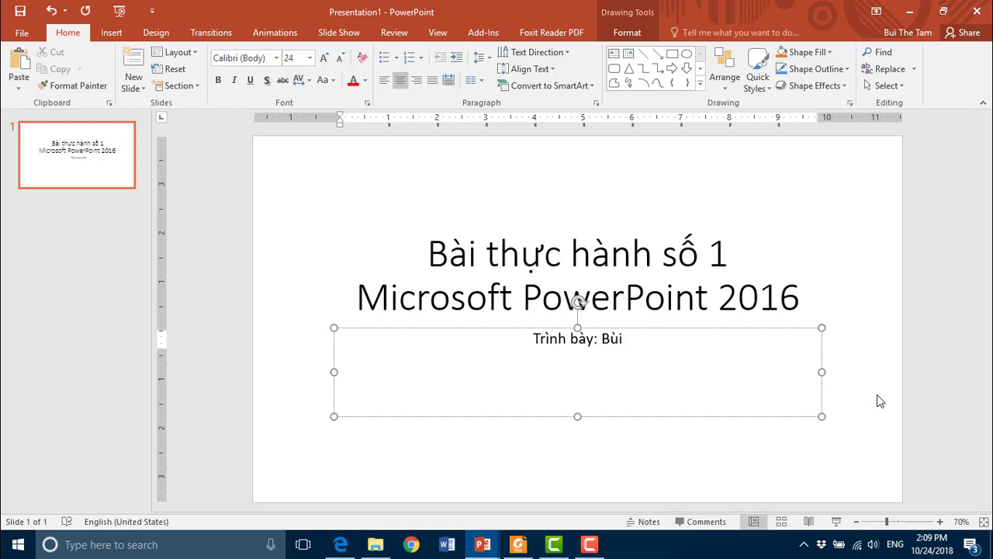
type(" The")
type(" Thế T")
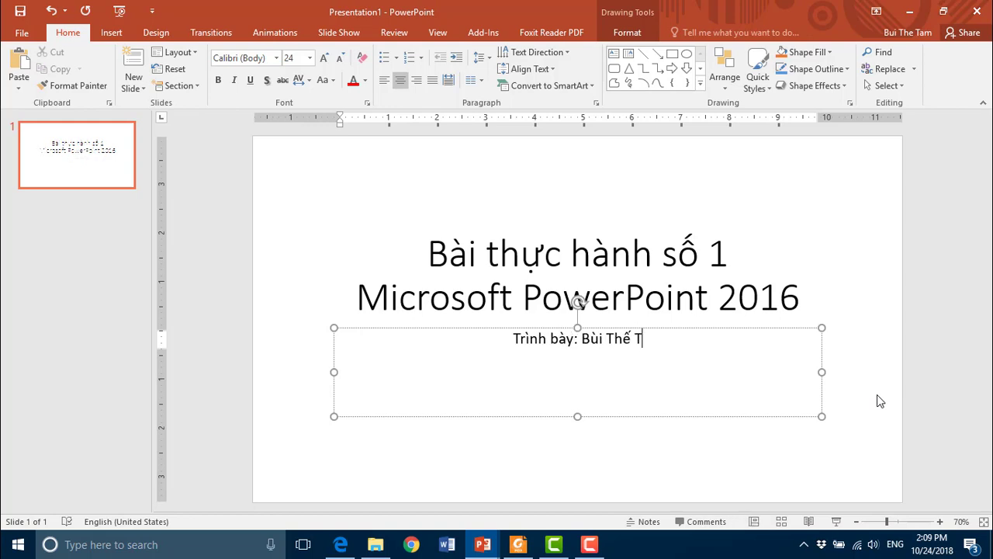
type("âm")
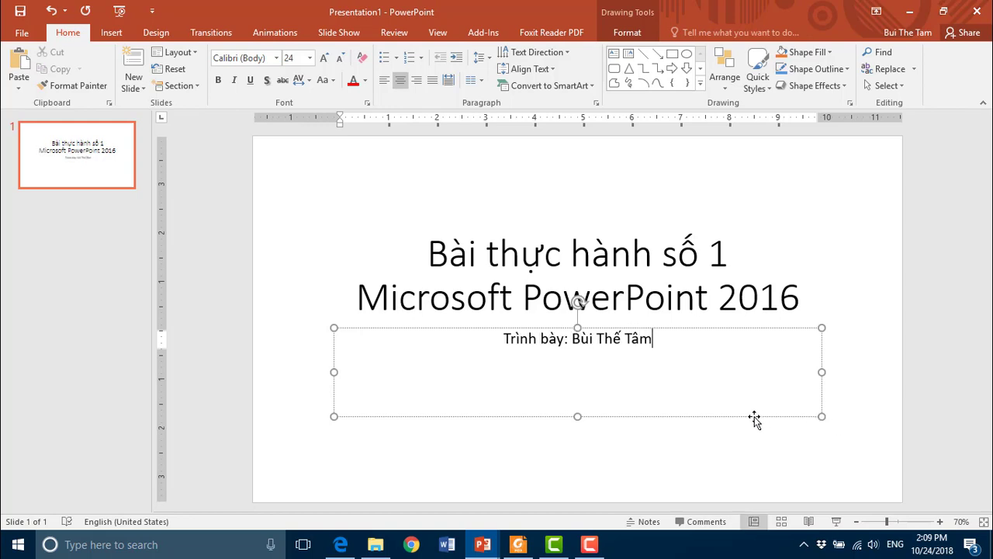
left_click_drag(656, 339, 507, 339)
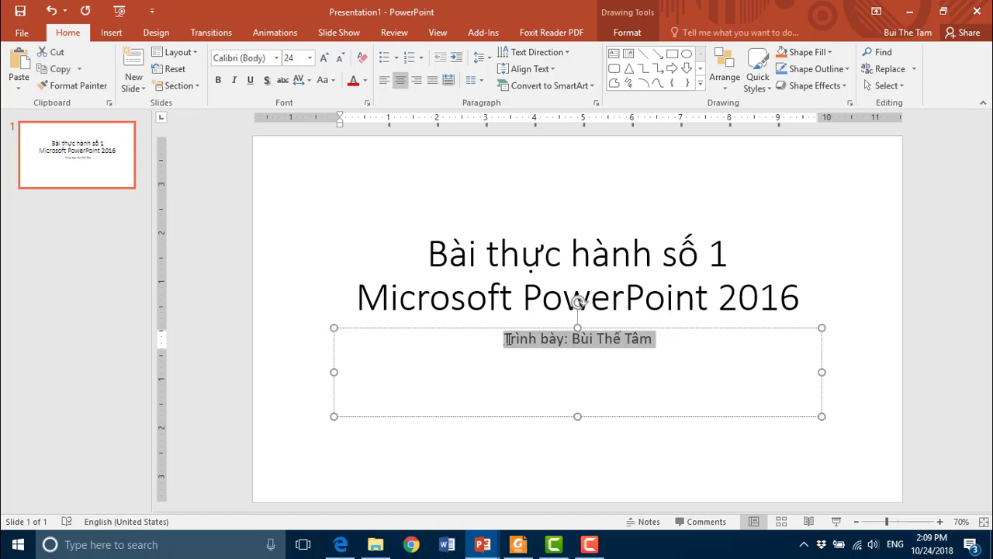
left_click(219, 81)
- Try entering a different font name for the subtitle in the Font box
left_click(277, 59)
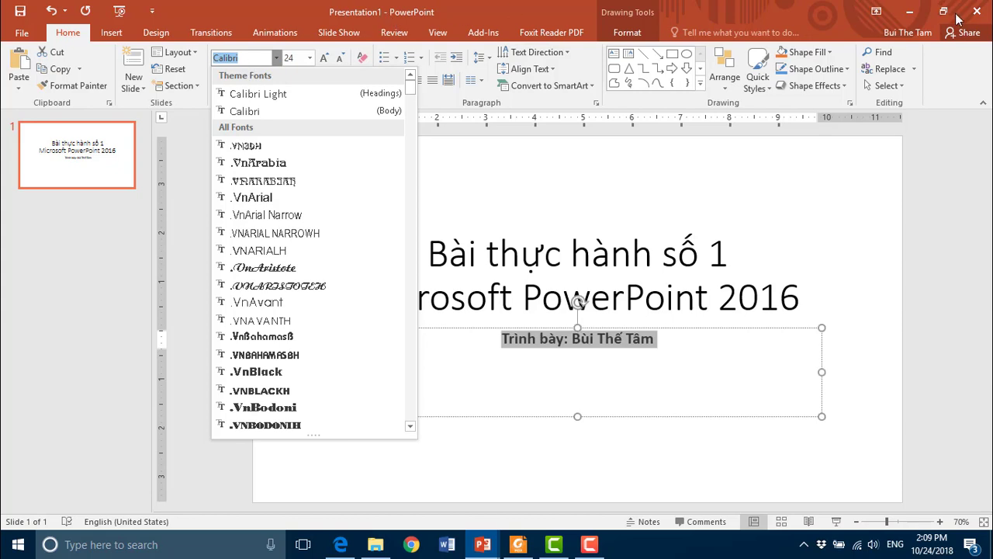
type("Tahoma")
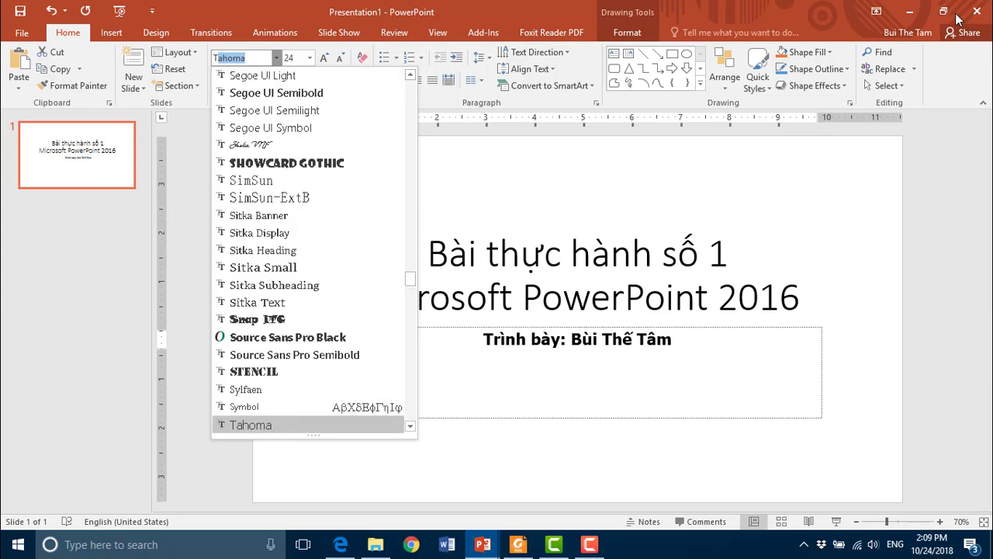
type("Times New R")
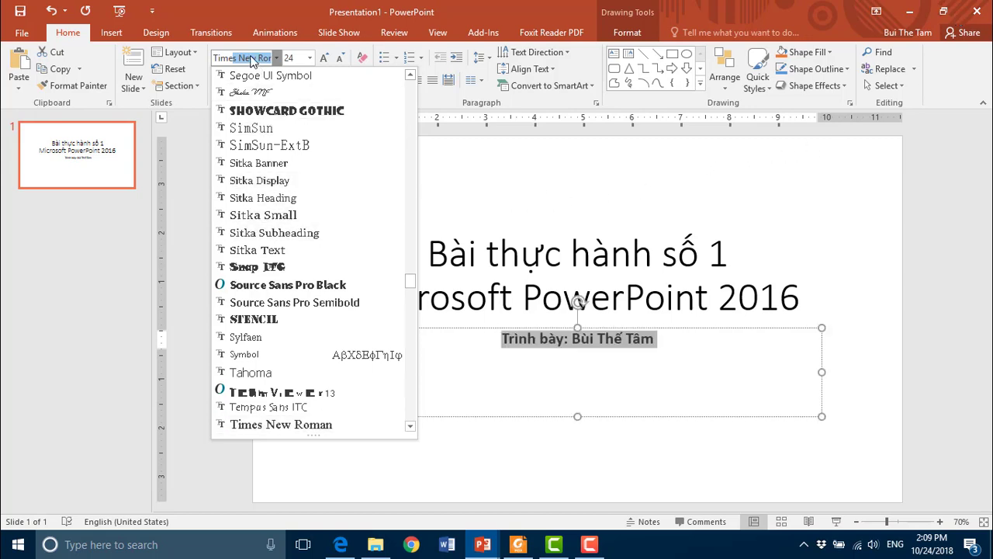
left_click(251, 60)
- Set the subtitle to 36 pt and nudge its box slightly lower
left_click(311, 59)
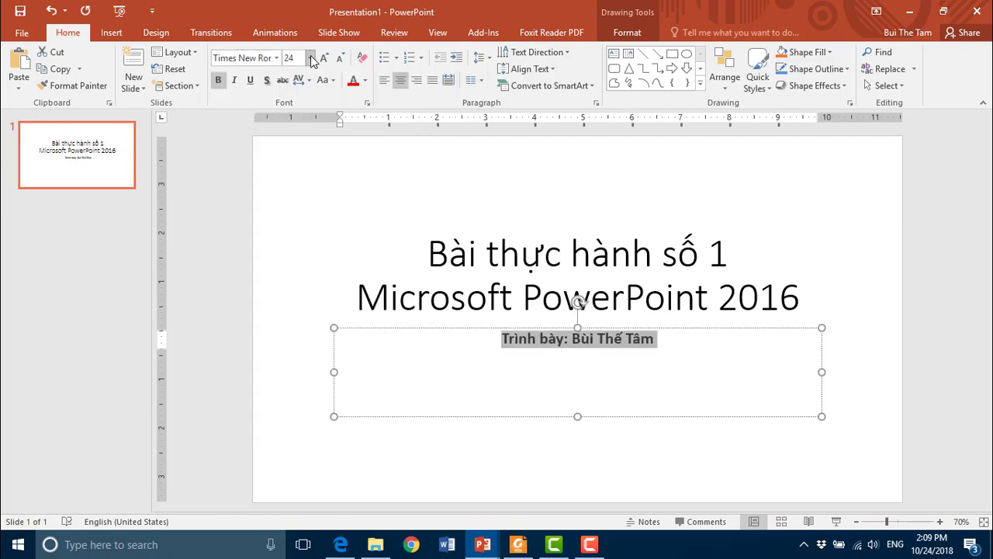
left_click(310, 59)
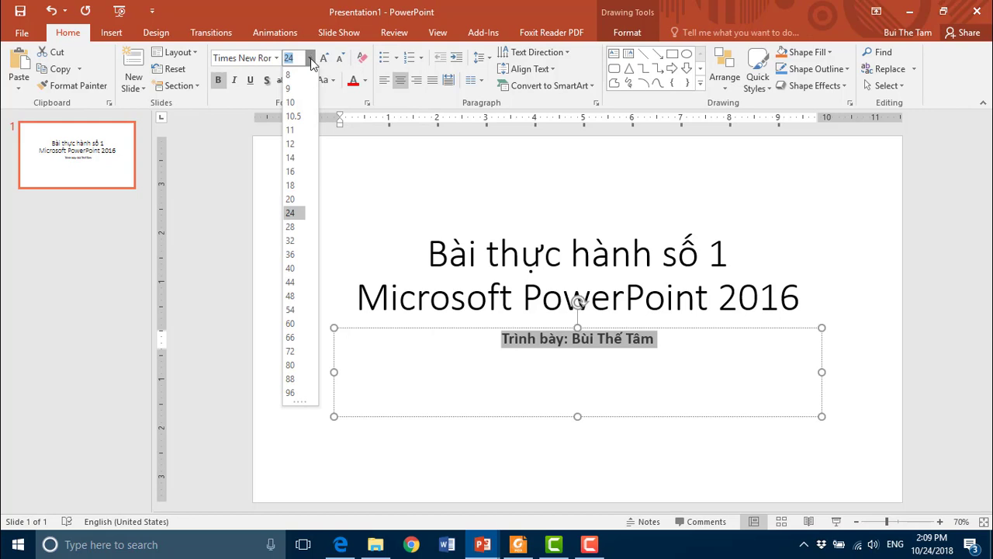
left_click(291, 255)
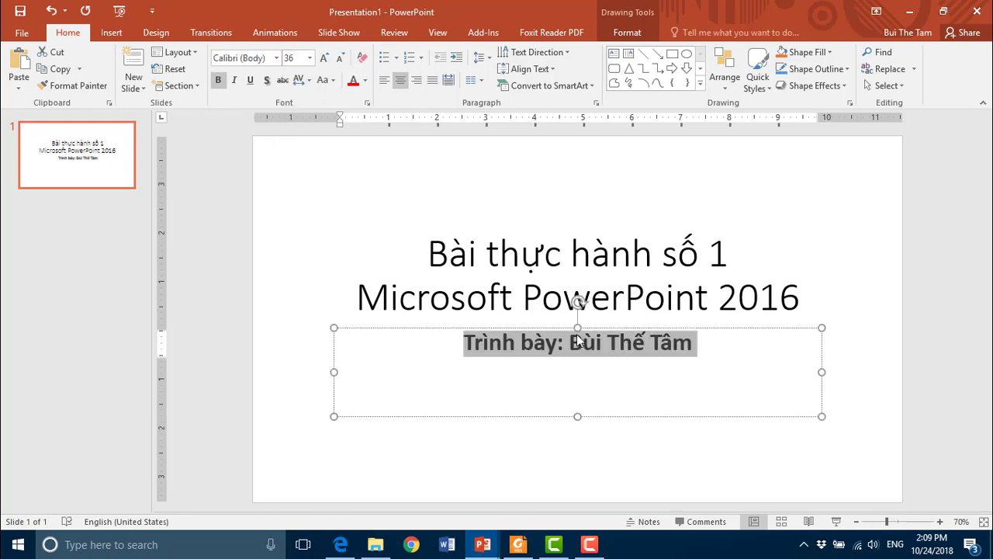
left_click_drag(738, 330, 732, 345)
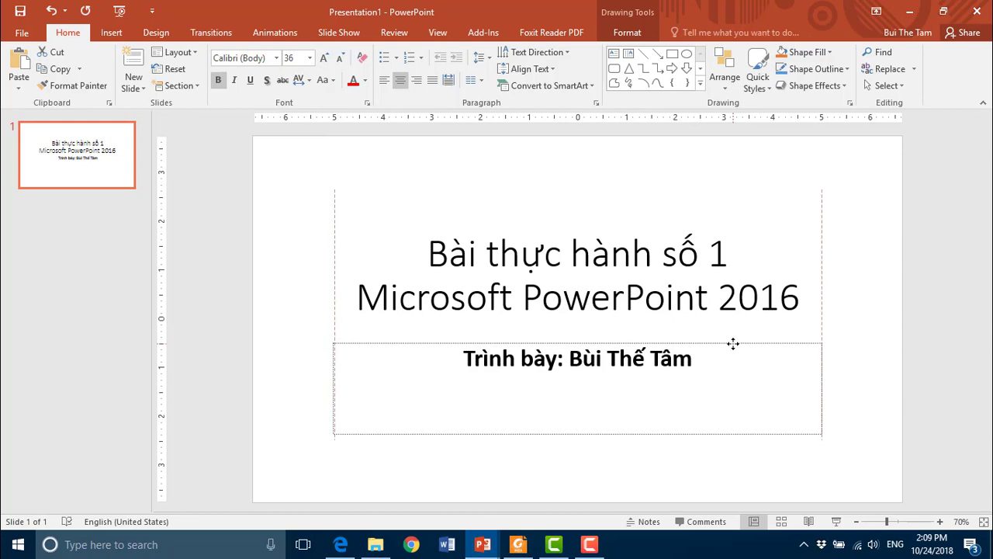
left_click(433, 221)
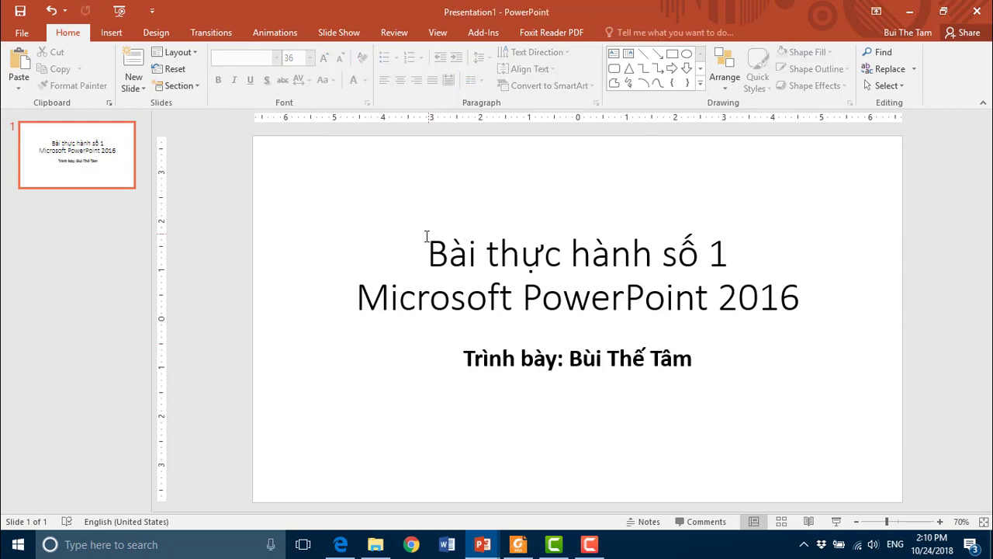
- Bold the two-line title text, then check the subtitle formatting and deselect
left_click_drag(429, 252, 797, 319)
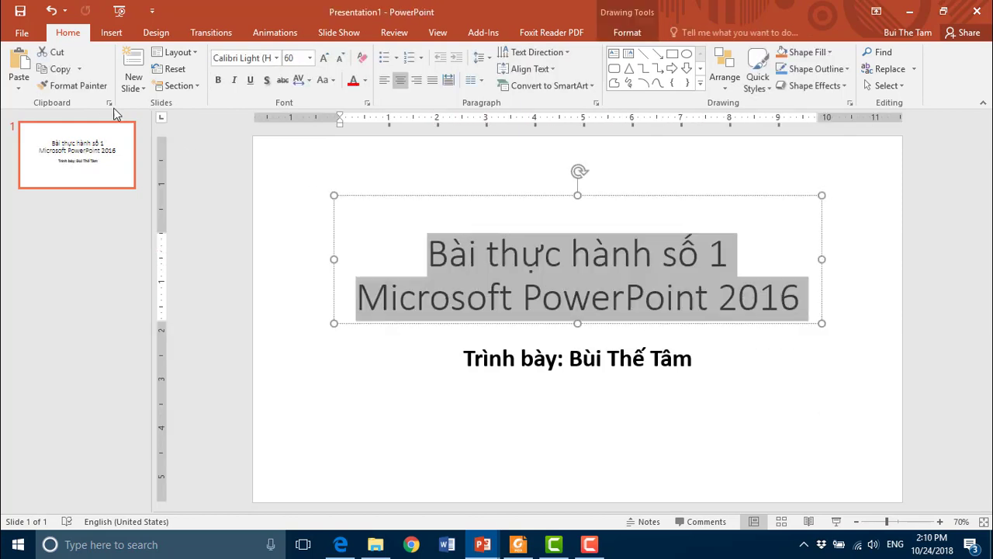
left_click(220, 80)
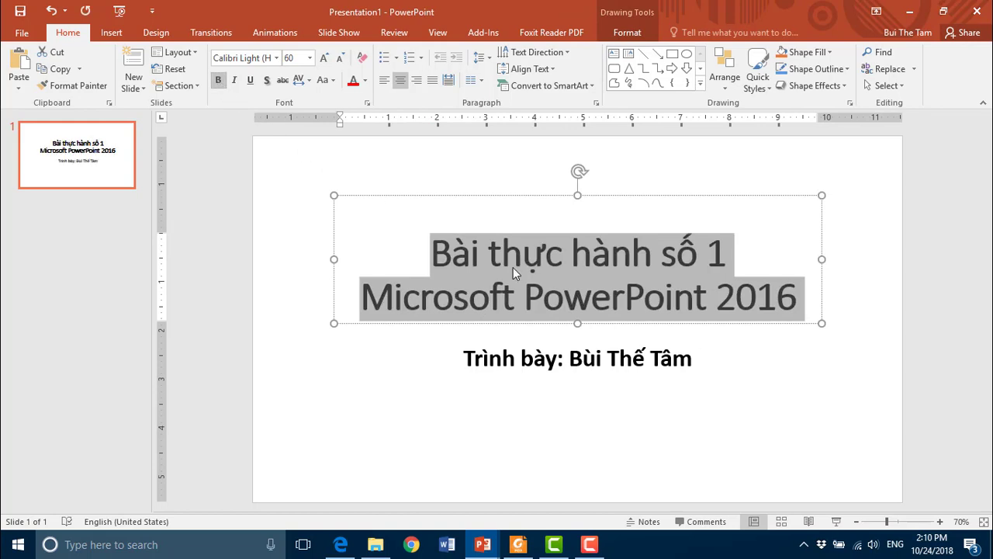
left_click(777, 237)
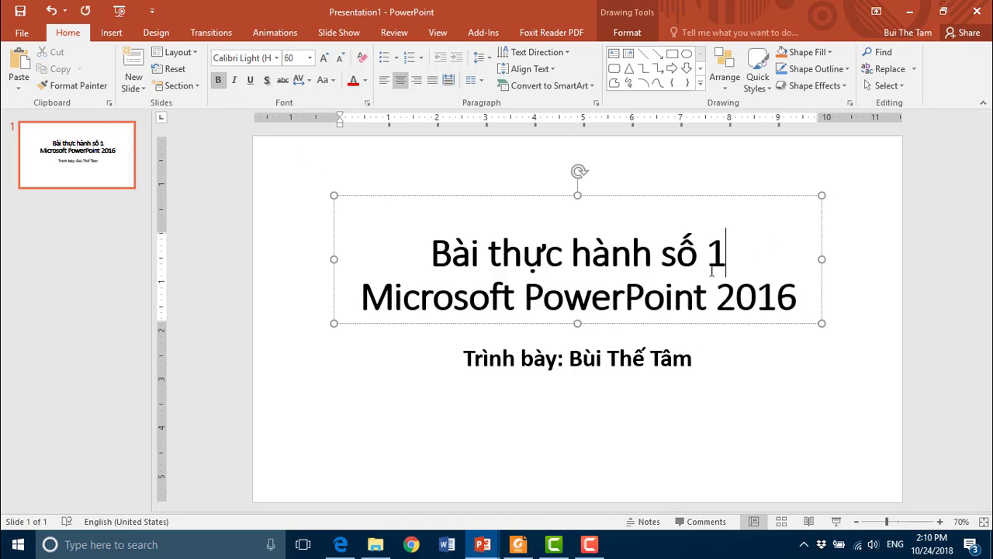
left_click(450, 426)
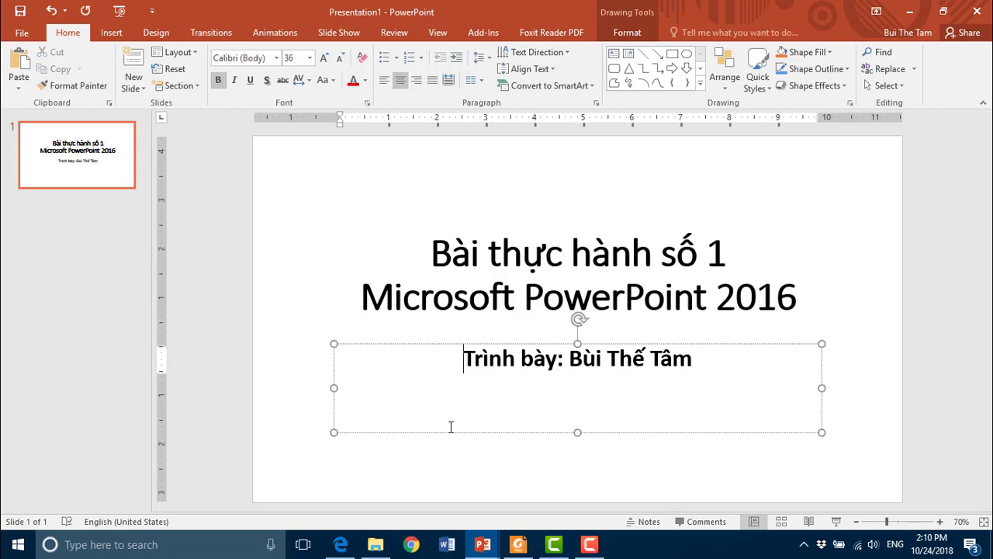
left_click(301, 363)
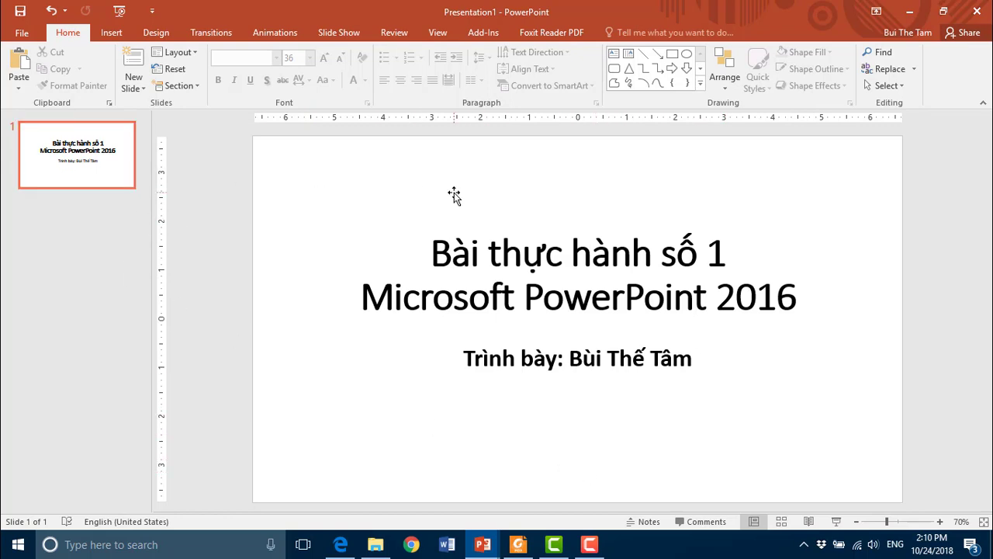
- Change slide 1 to the Section Header layout
right_click(120, 174)
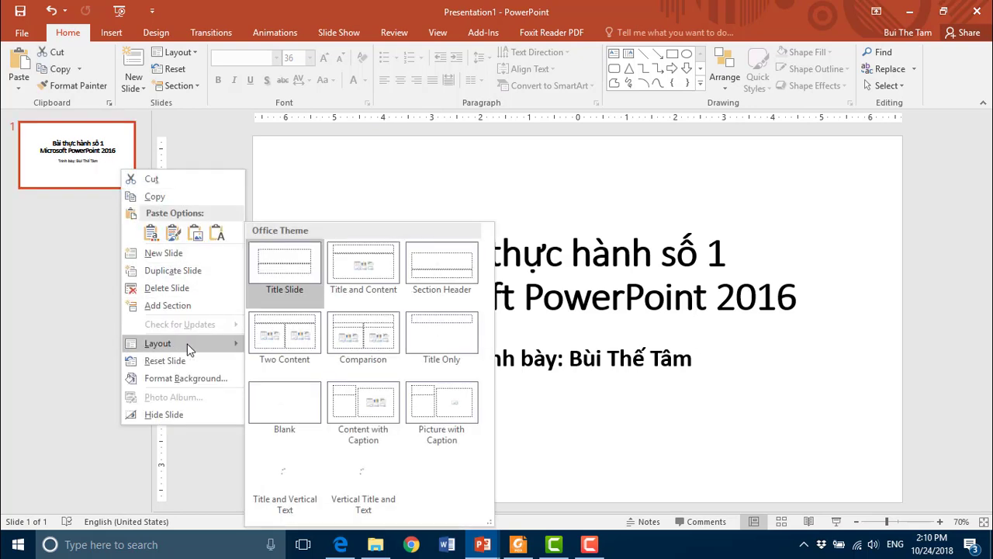
mouse_move(158, 343)
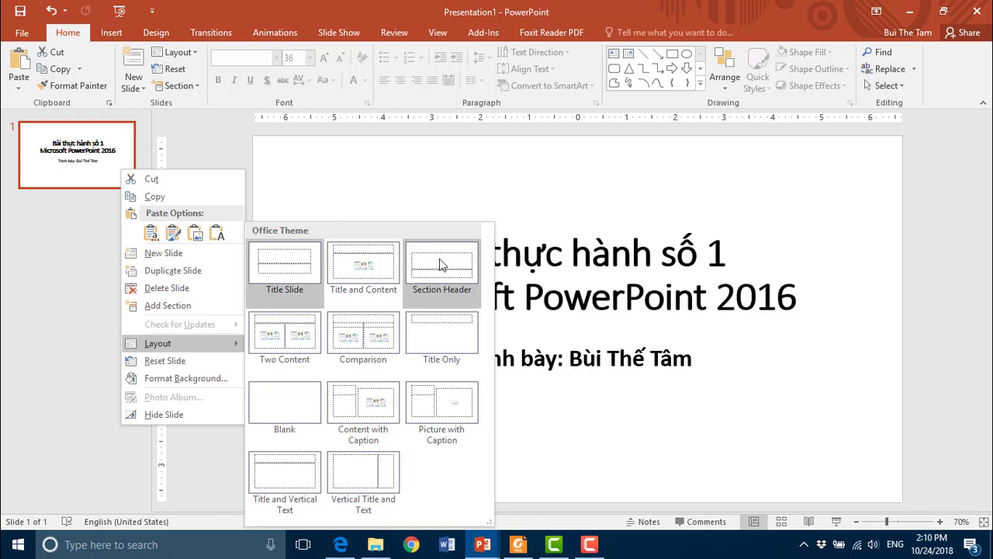
left_click(440, 260)
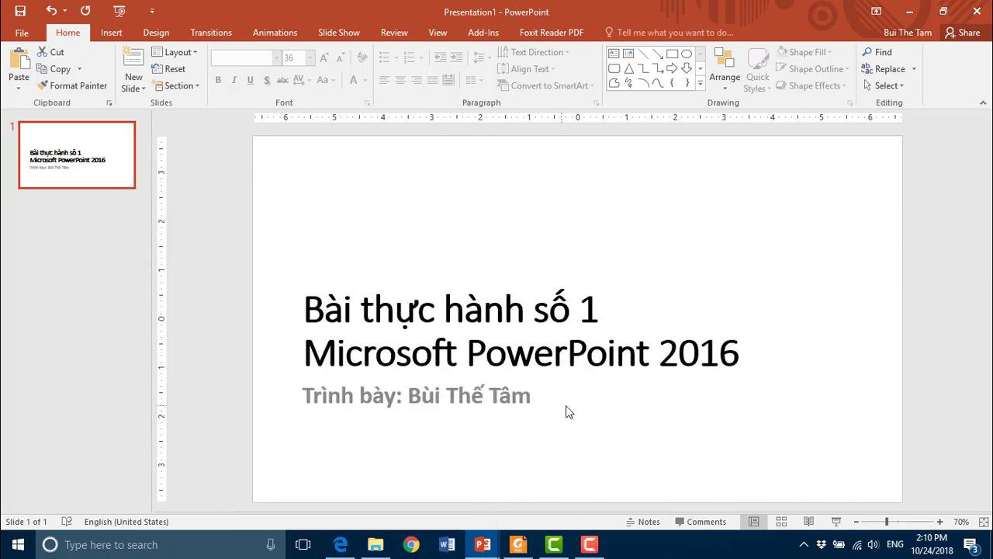
left_click(607, 417)
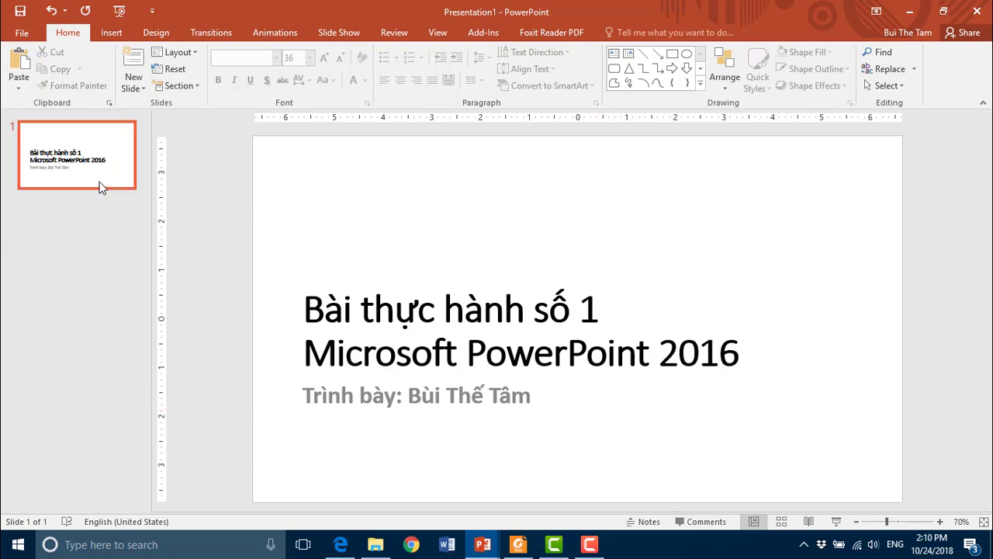
- Reopen slide 1's layout options without changes, then bring Foxit Reader forward
right_click(99, 141)
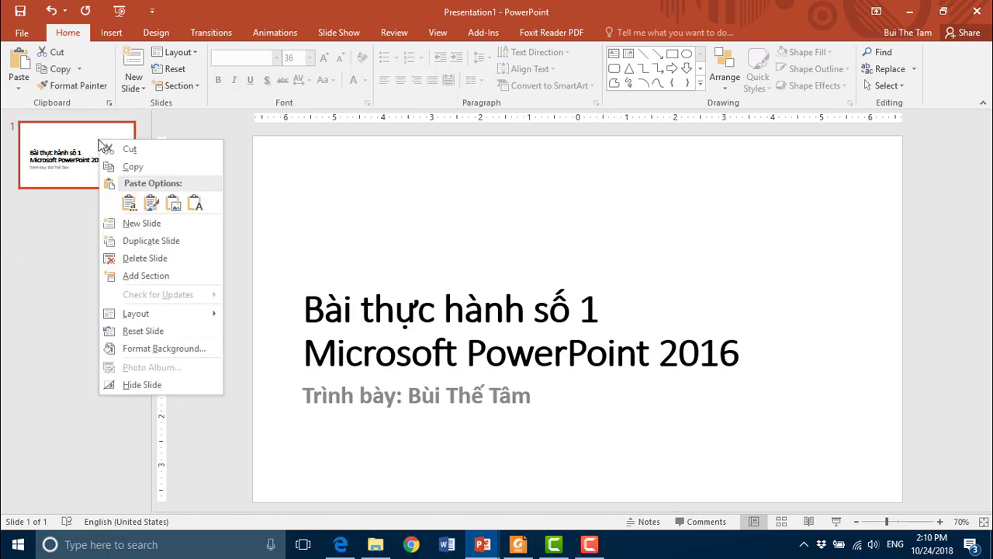
mouse_move(135, 314)
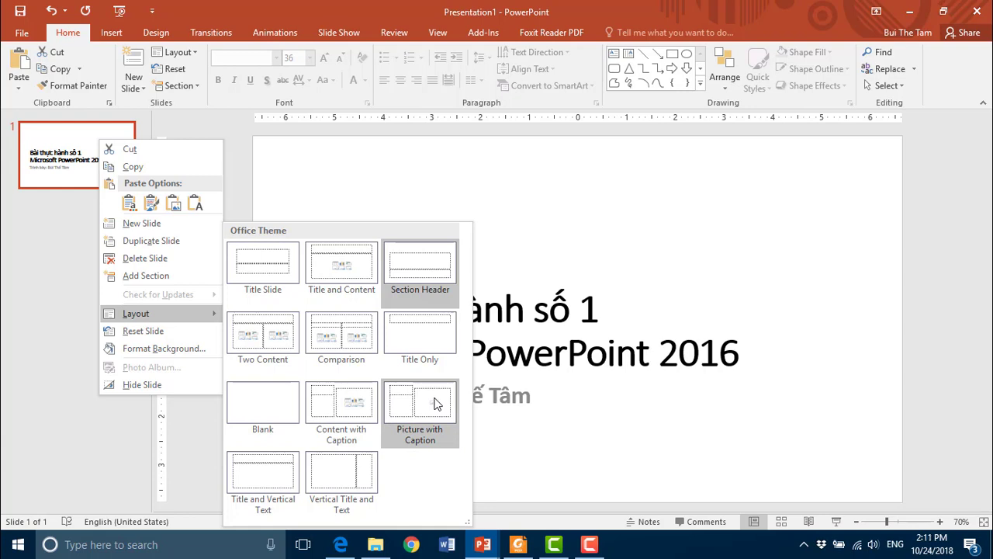
left_click(635, 421)
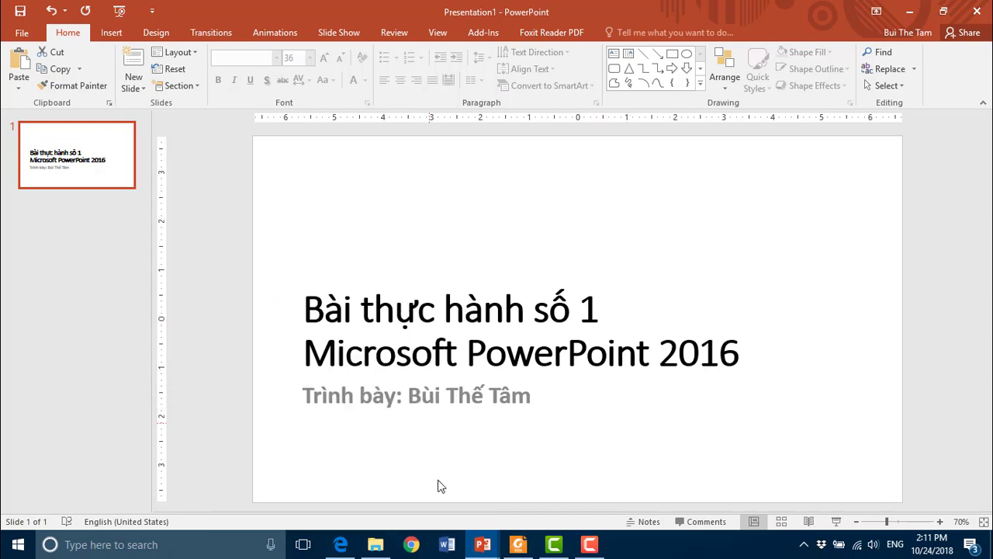
left_click(518, 543)
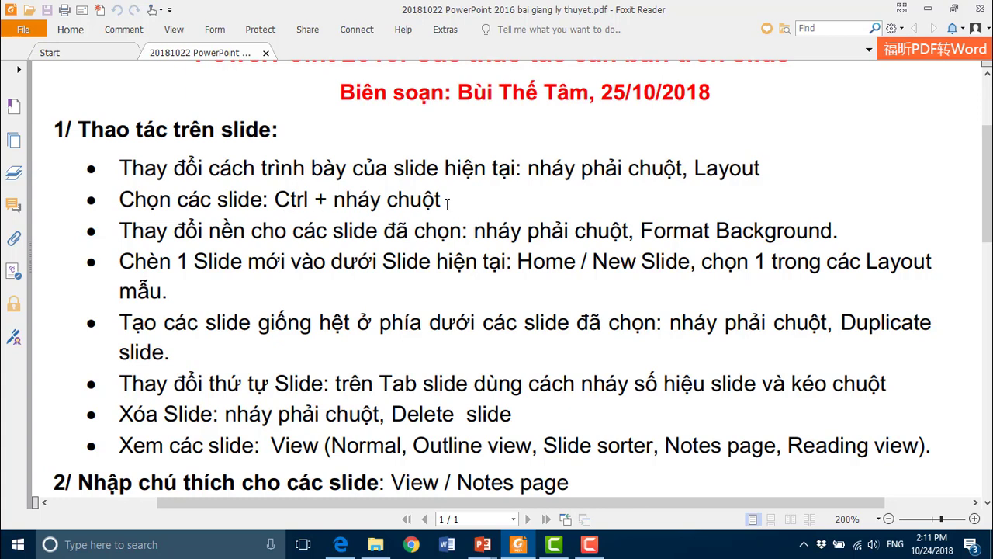
mouse_move(518, 543)
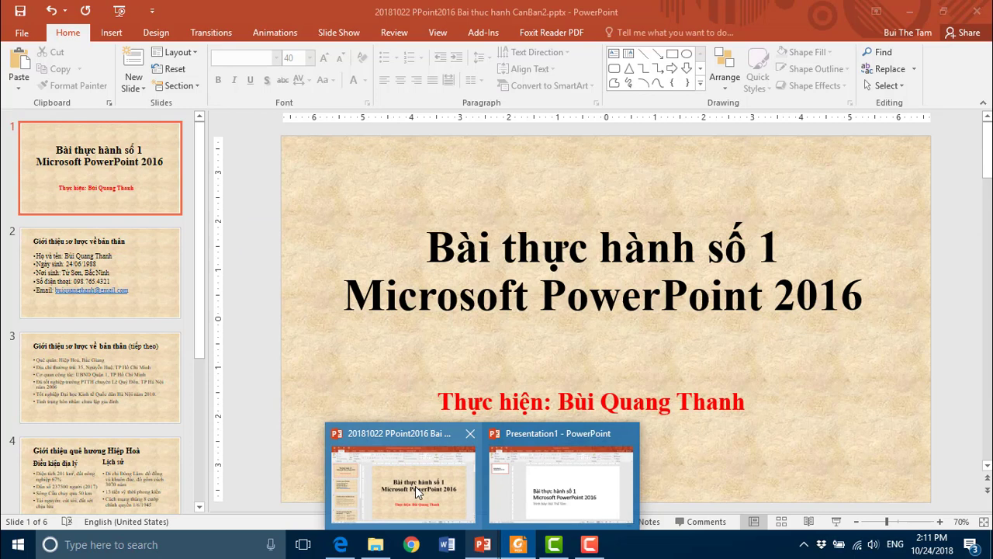
- Switch to the CanBan2 practice deck in PowerPoint
left_click(414, 486)
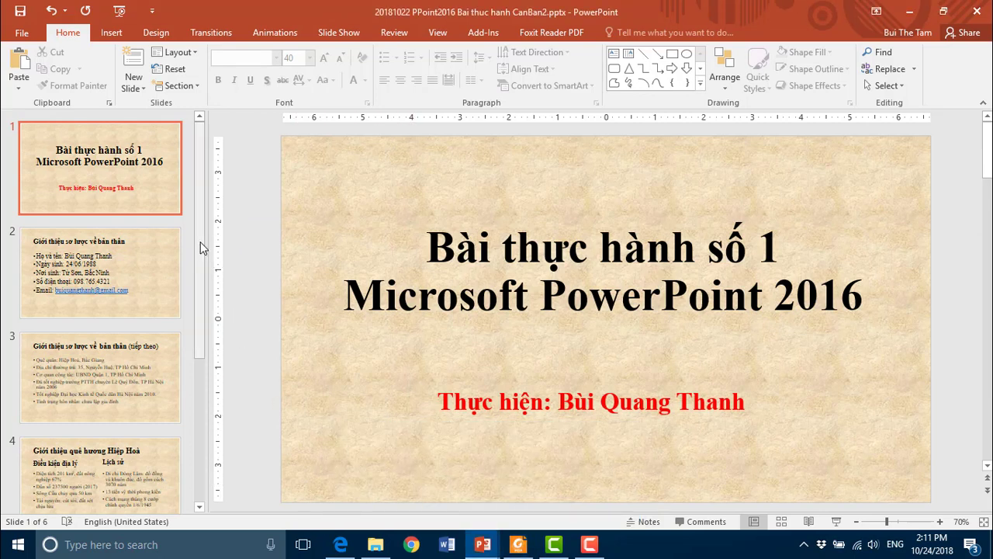
- Browse the deck's thumbnails, viewing slides 1, 2 and 5 and selecting slides 2–4
mouse_move(200, 247)
left_mouse_down()
mouse_move(200, 425)
mouse_move(201, 264)
left_mouse_up()
left_click(114, 267)
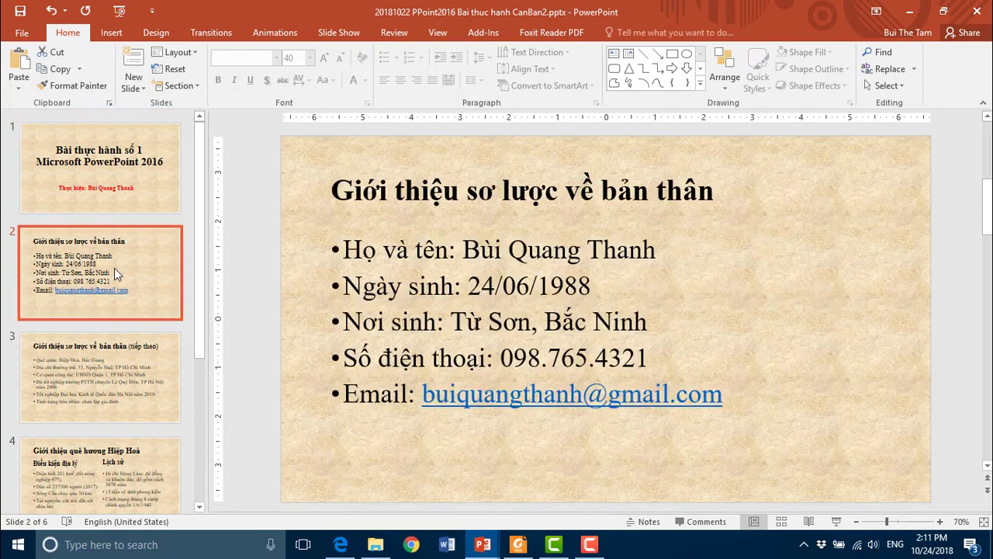
left_click(101, 175)
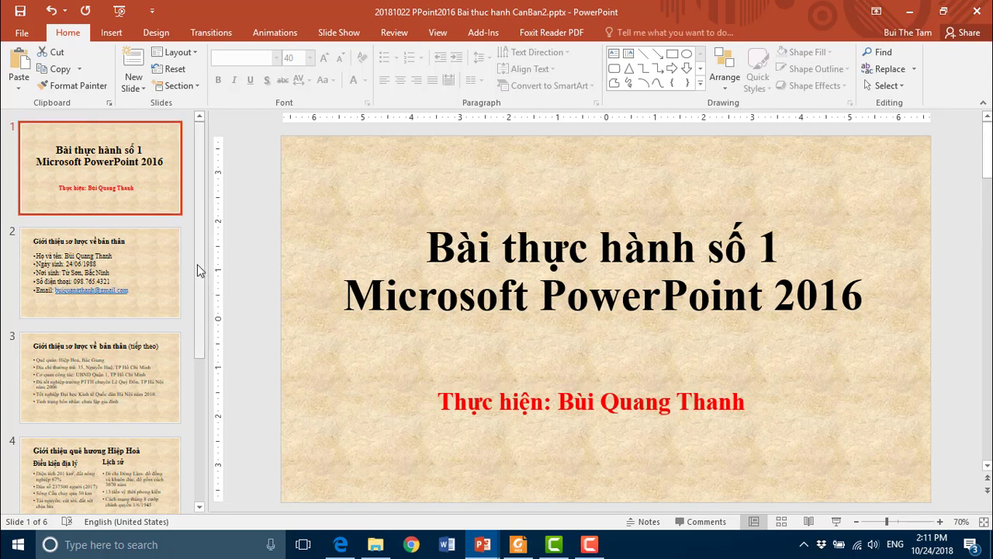
left_click_drag(198, 264, 205, 299)
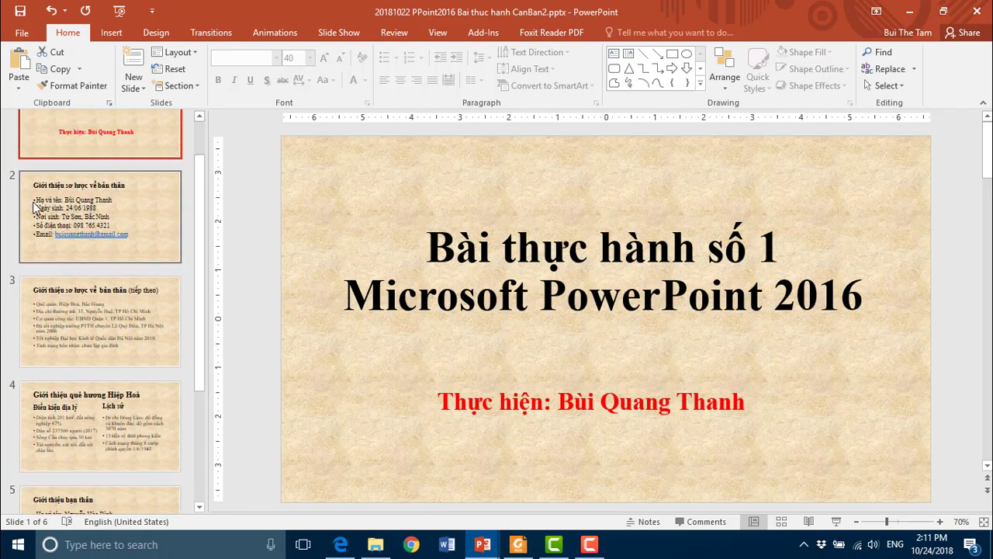
left_click(77, 229)
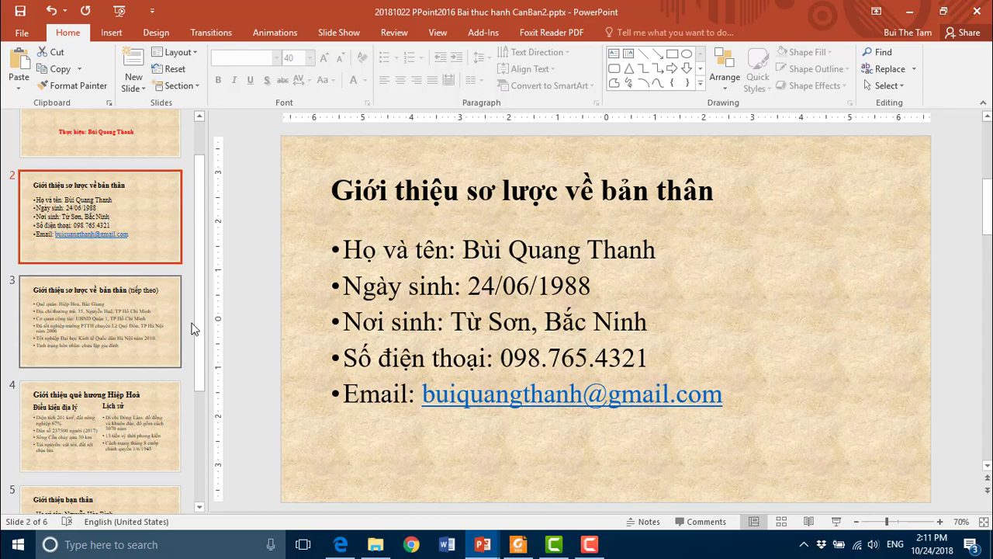
left_click_drag(202, 295, 202, 318)
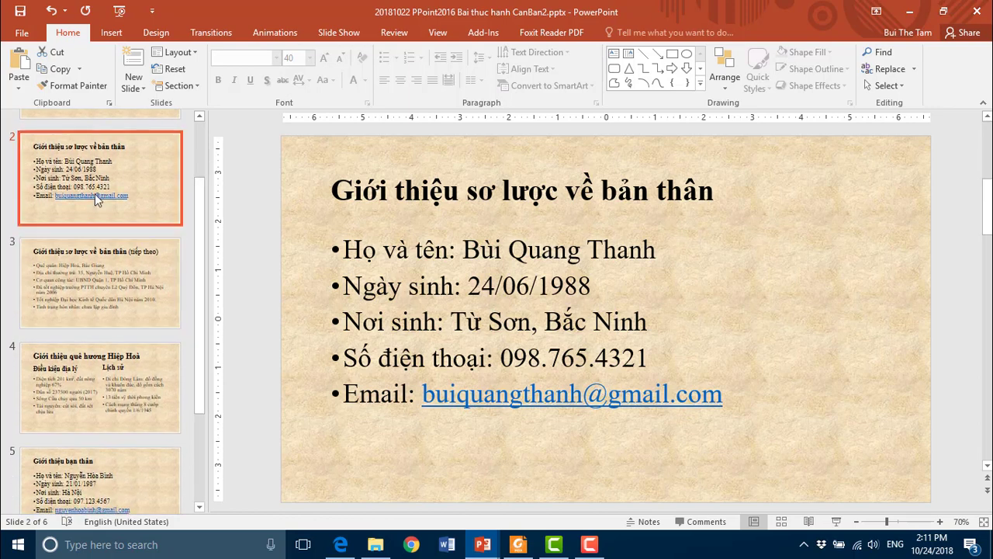
left_click(98, 364, "shift")
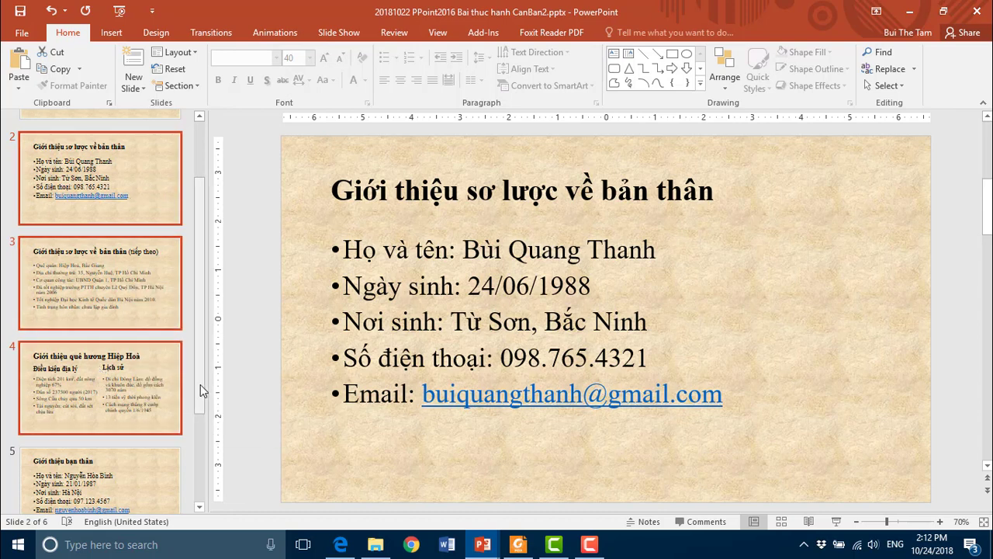
left_click(150, 464)
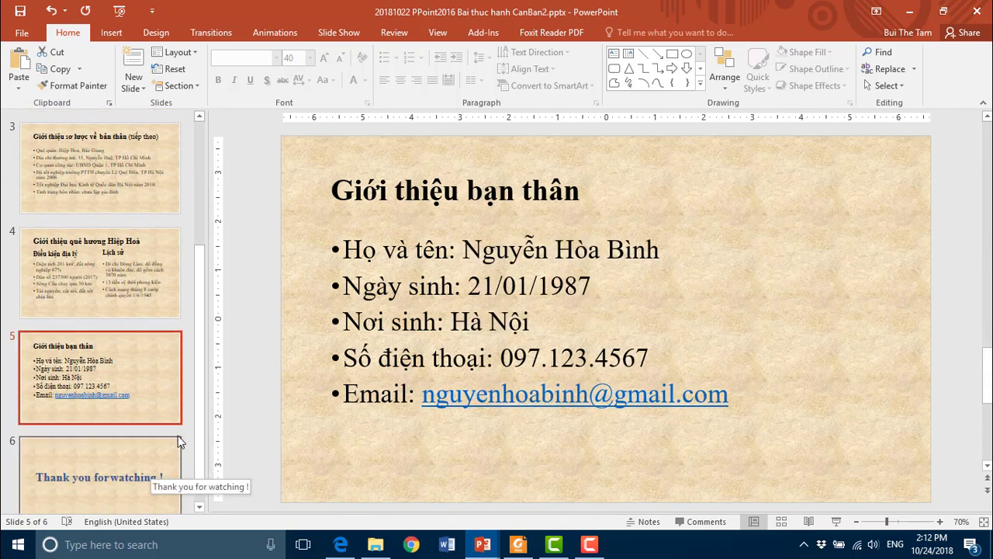
scroll(203, 360, "down", 1)
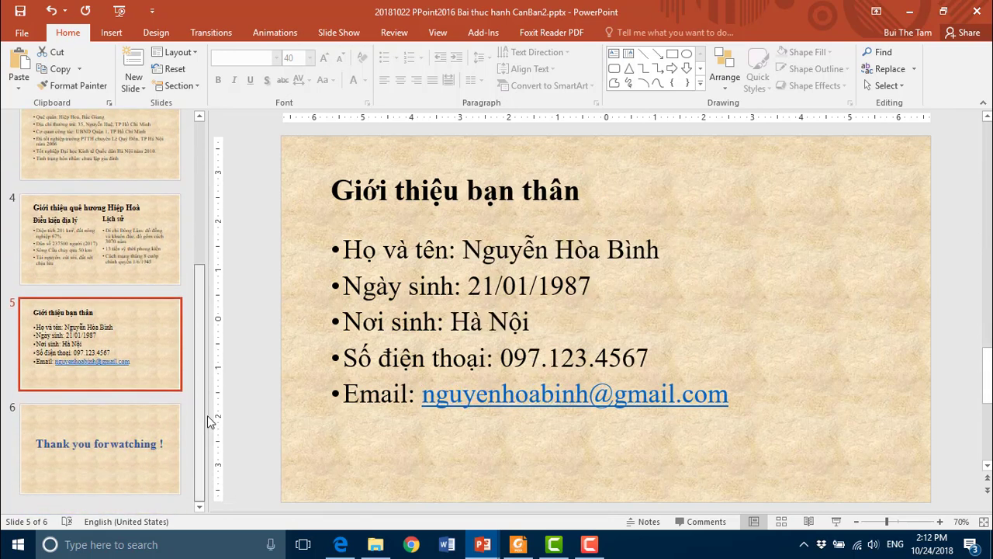
scroll(200, 373, "up", 2)
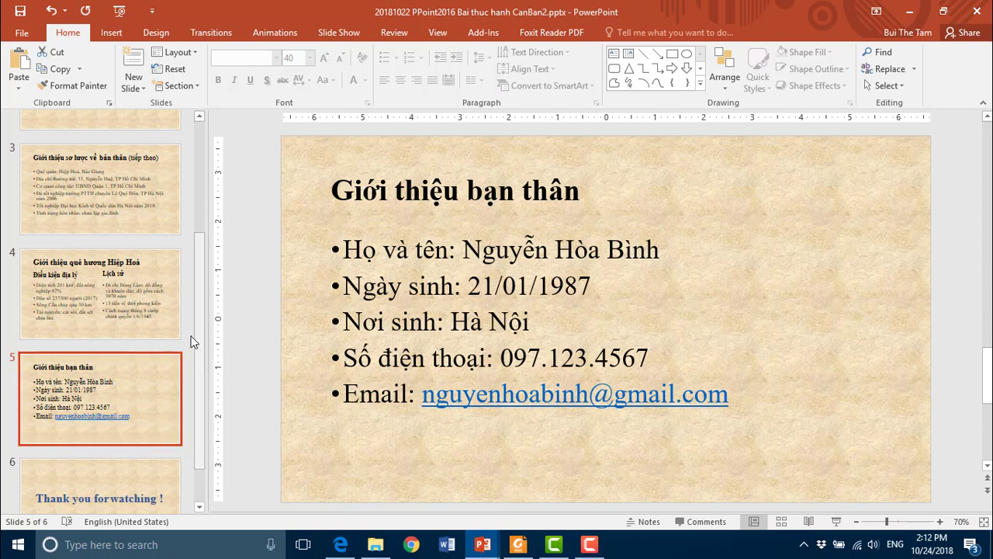
- Look over slides 3 and 1, then display slide 2 in the editor
left_click(87, 199)
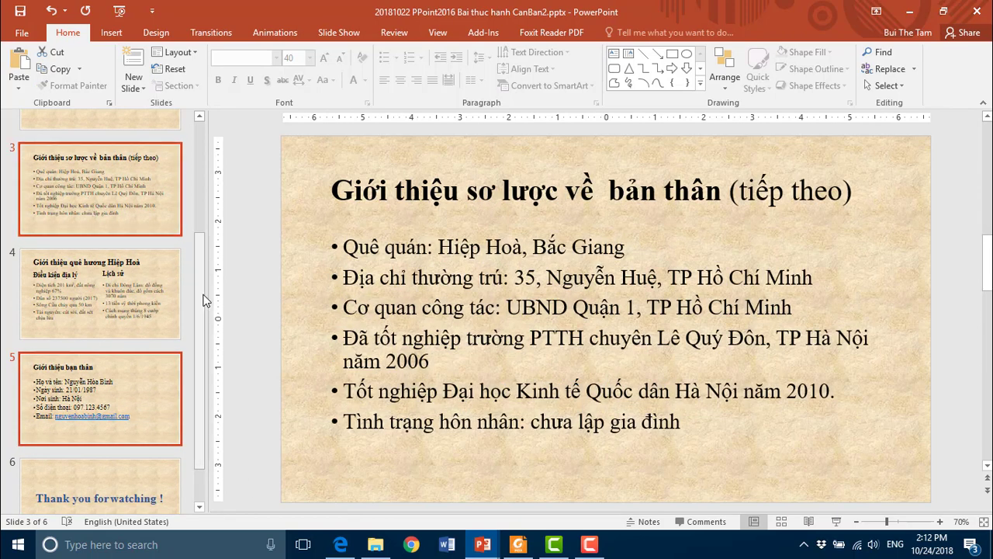
left_click_drag(199, 285, 203, 167)
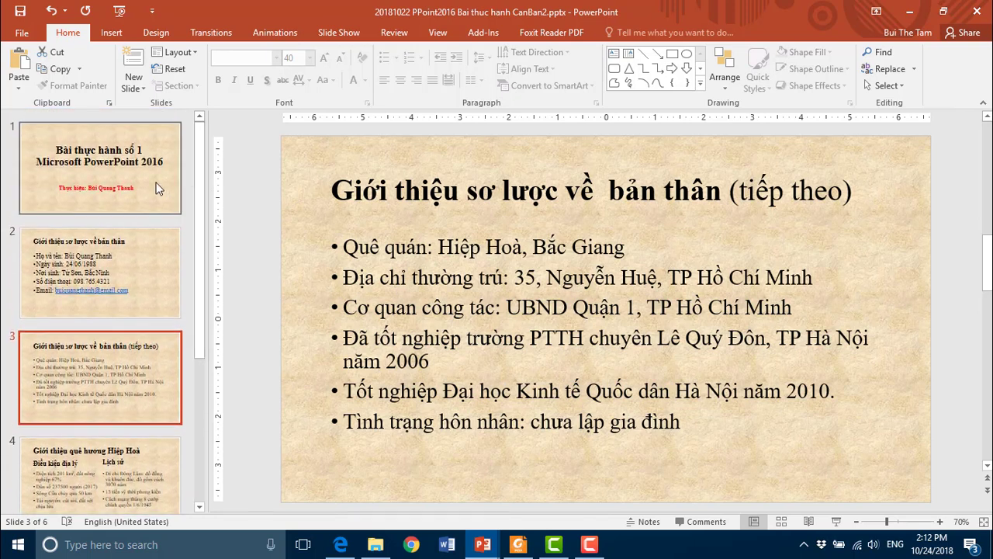
left_click(114, 175)
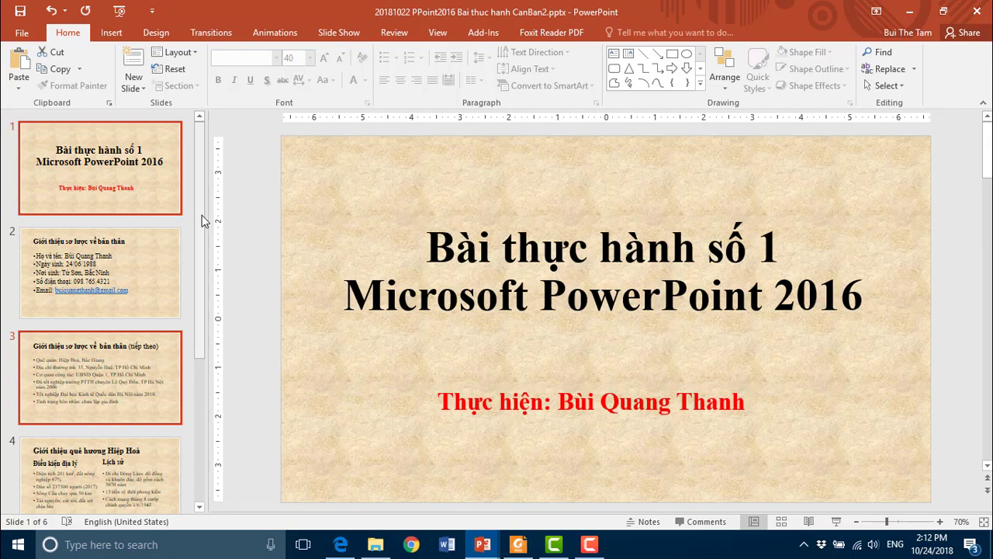
mouse_move(202, 215)
left_mouse_down()
mouse_move(200, 287)
mouse_move(200, 193)
mouse_move(188, 280)
left_mouse_up()
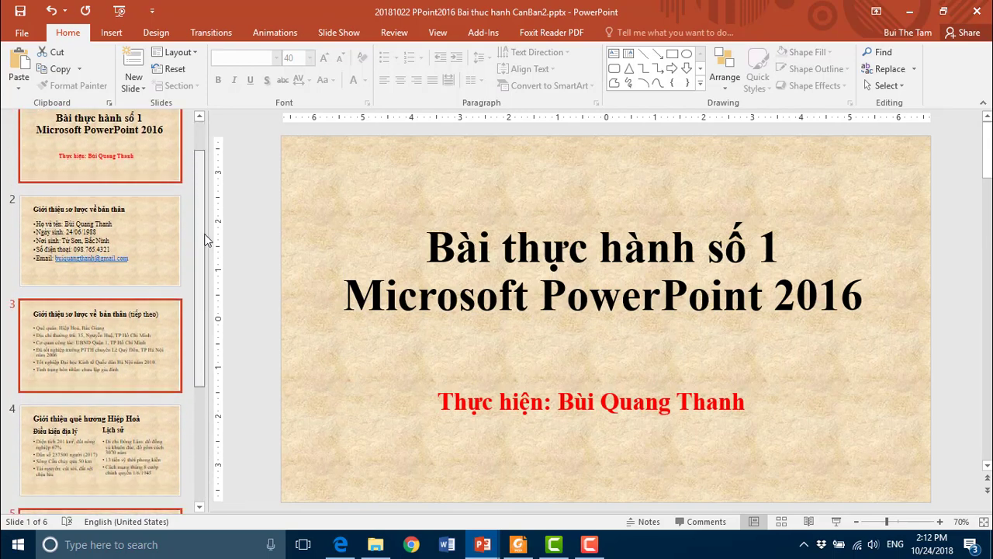
scroll(189, 280, "up", 5)
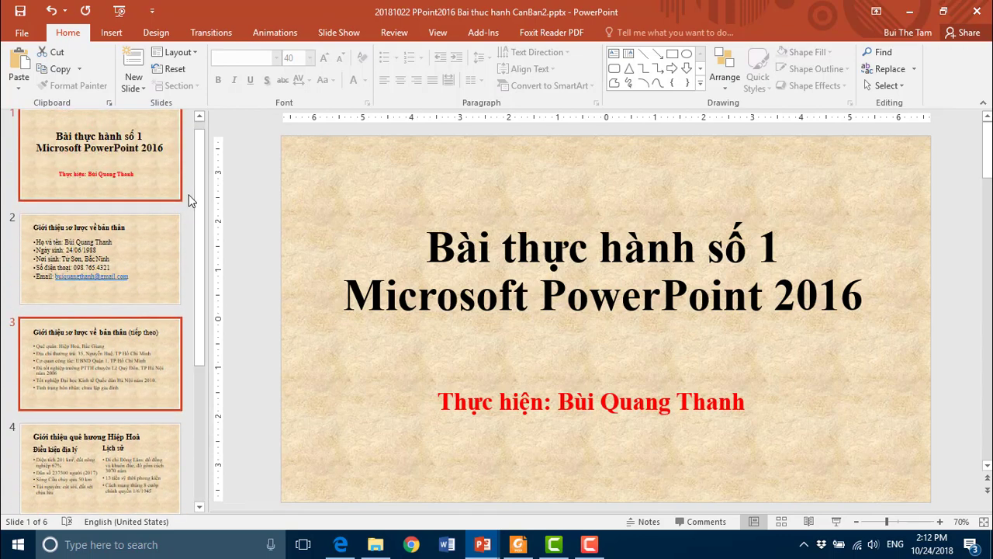
left_click(160, 256)
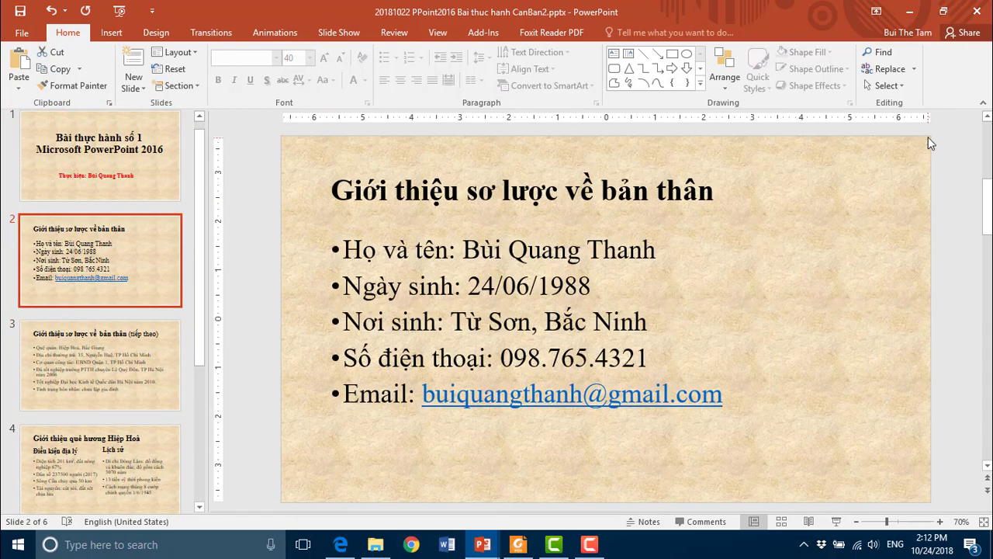
- Use Select All from the Editing group to select all six slides
left_click(901, 87)
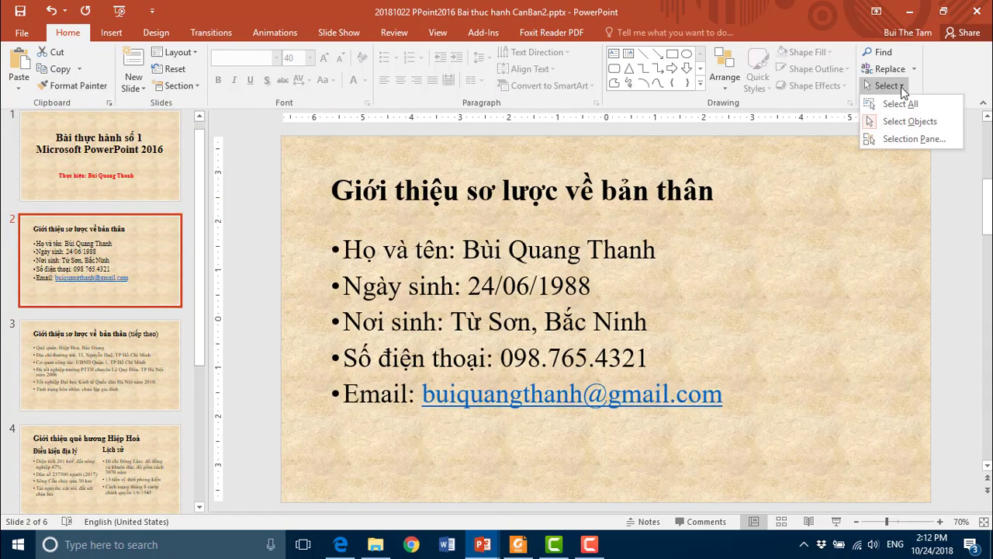
left_click(901, 103)
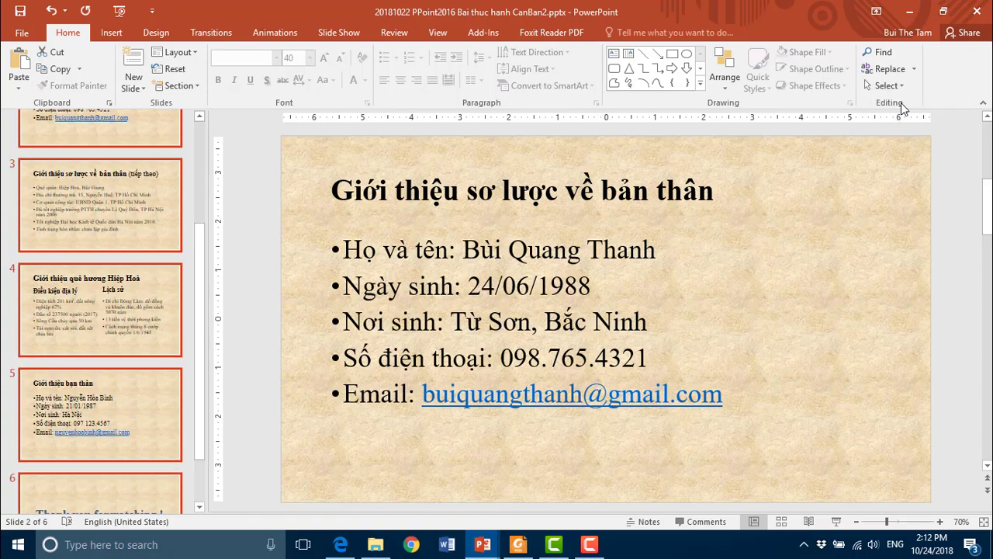
mouse_move(197, 322)
left_mouse_down()
mouse_move(202, 262)
mouse_move(196, 374)
mouse_move(204, 175)
left_mouse_up()
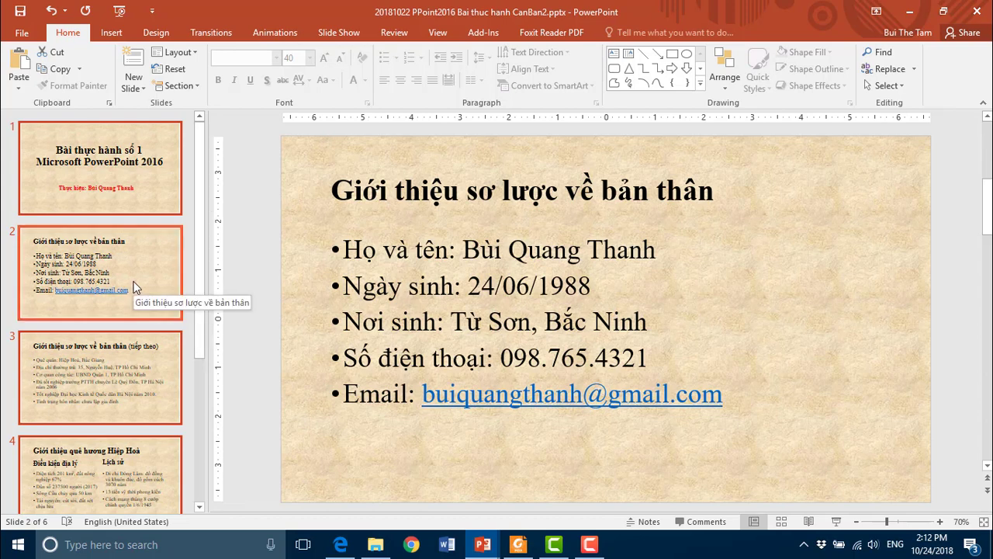
- Reselect only slide 2 and glance at the handout PDF before returning
left_click(154, 266)
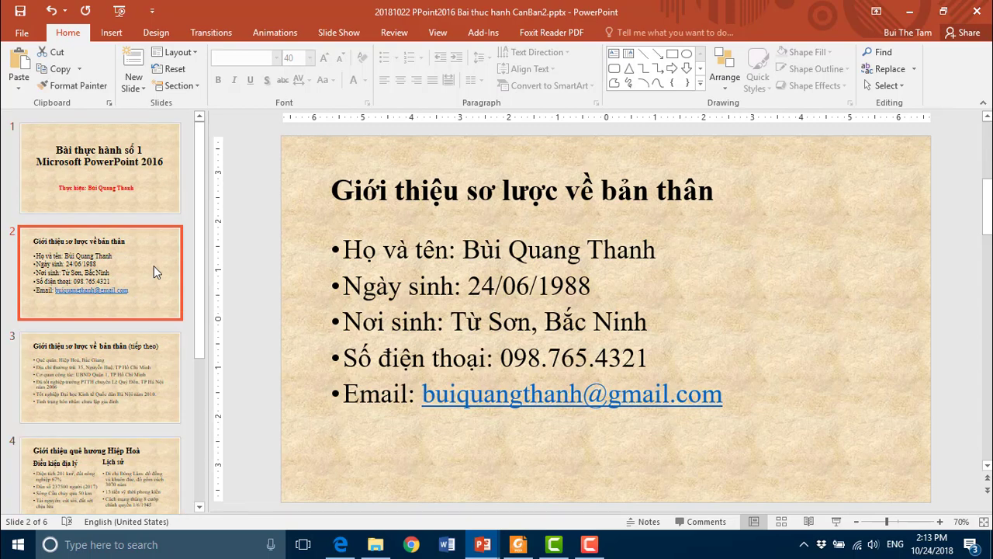
mouse_move(518, 544)
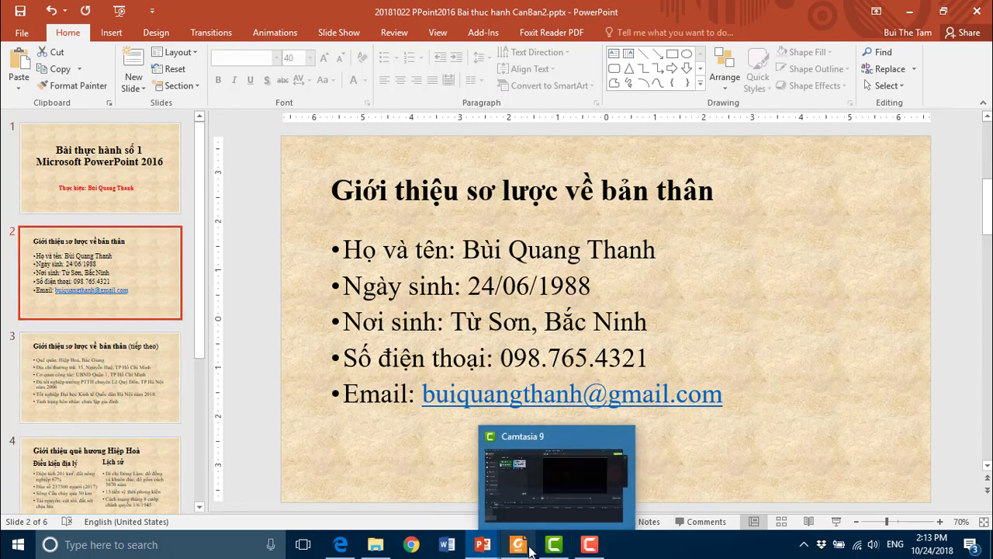
mouse_move(482, 544)
left_click(494, 475)
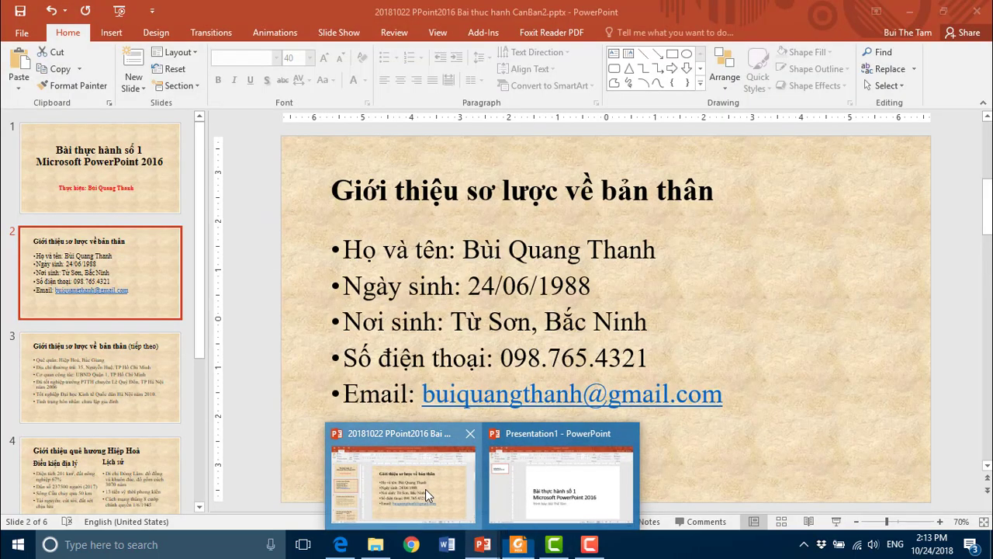
left_click(425, 489)
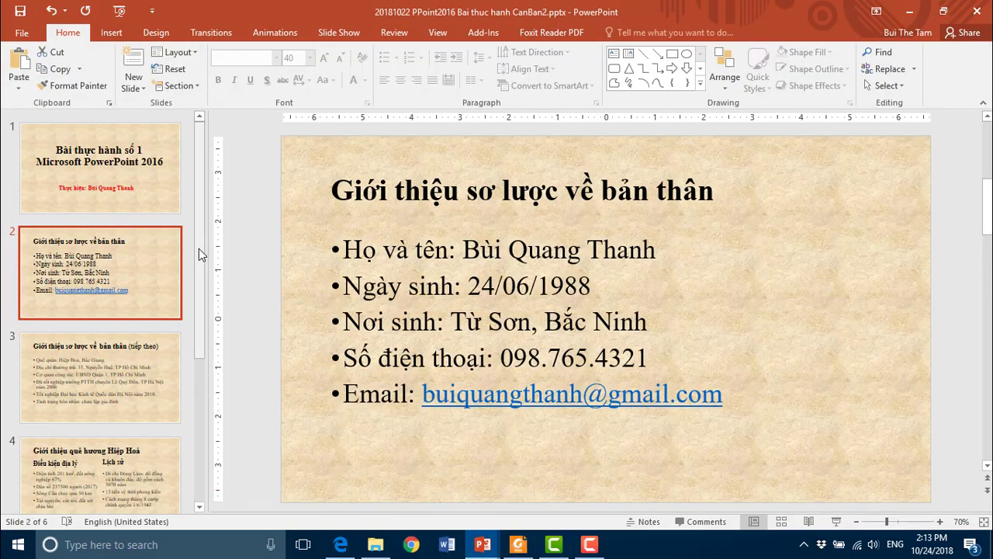
- Select slides 5 and 6 together and bring up their context menu
left_click_drag(199, 249, 203, 427)
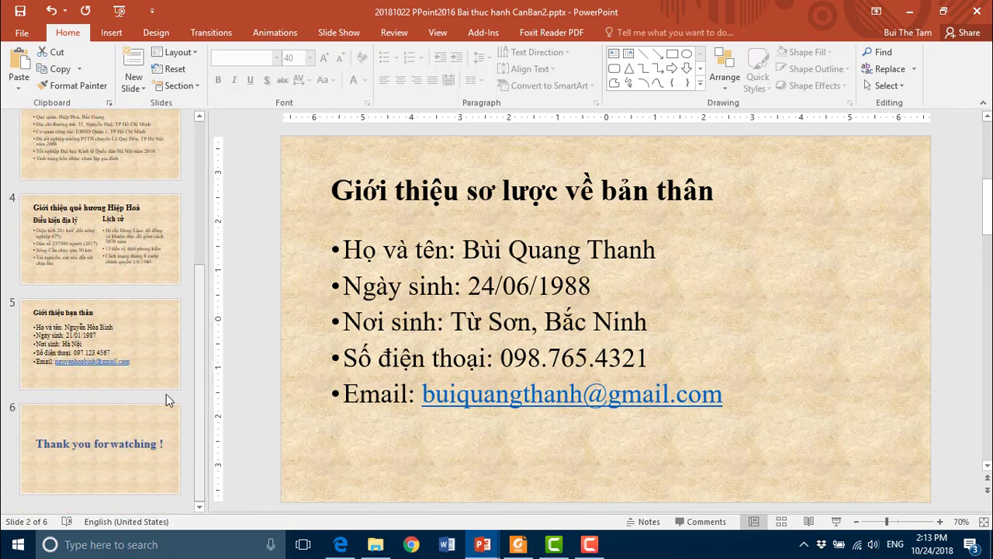
left_click(102, 336)
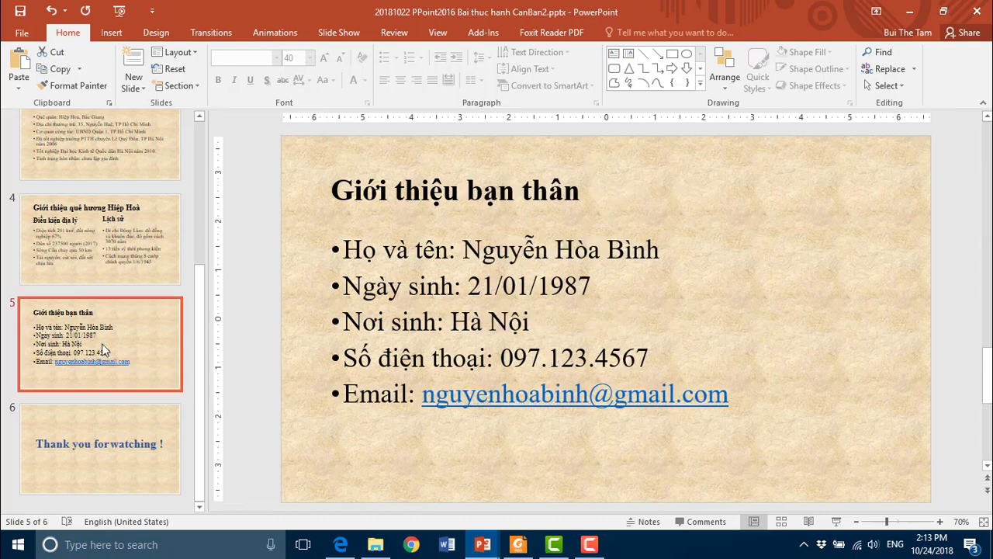
left_click(119, 452)
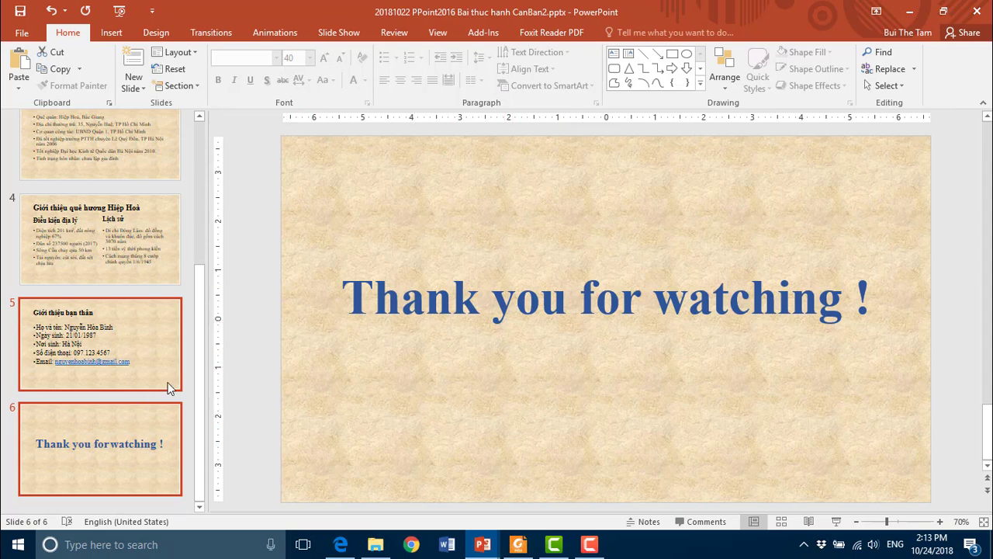
right_click(148, 327)
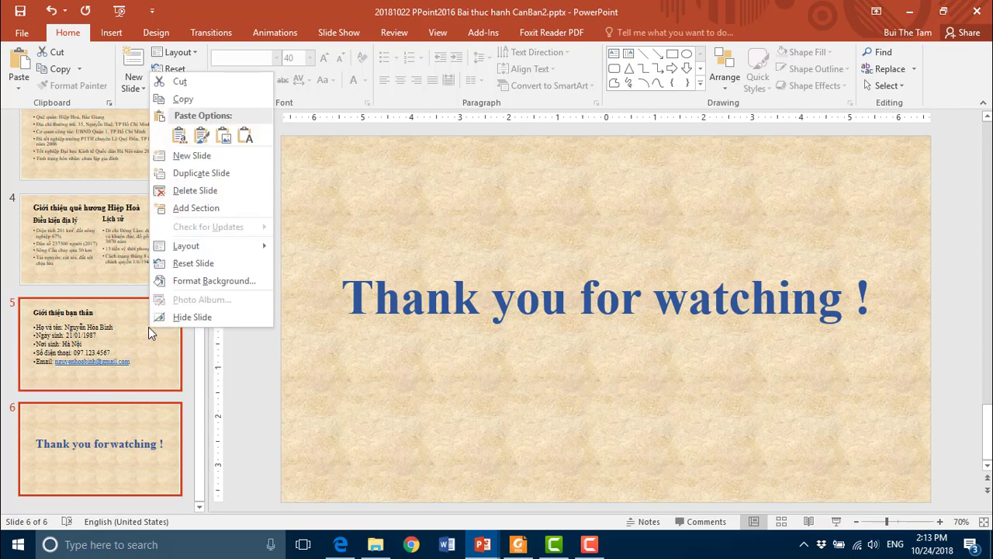
- Open Format Background for slides 5 and 6 and review the picture/texture fill settings
left_click(209, 280)
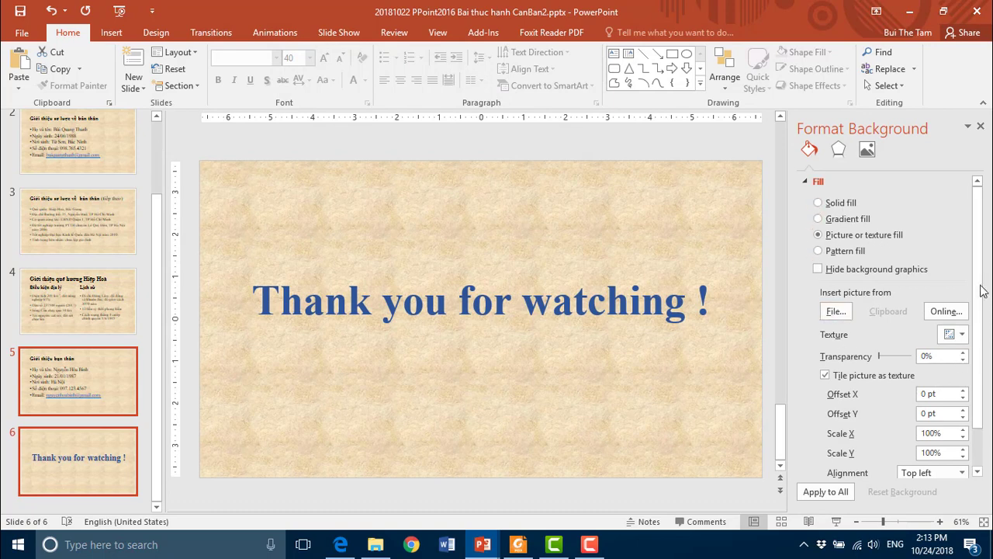
scroll(977, 378, "down", 2)
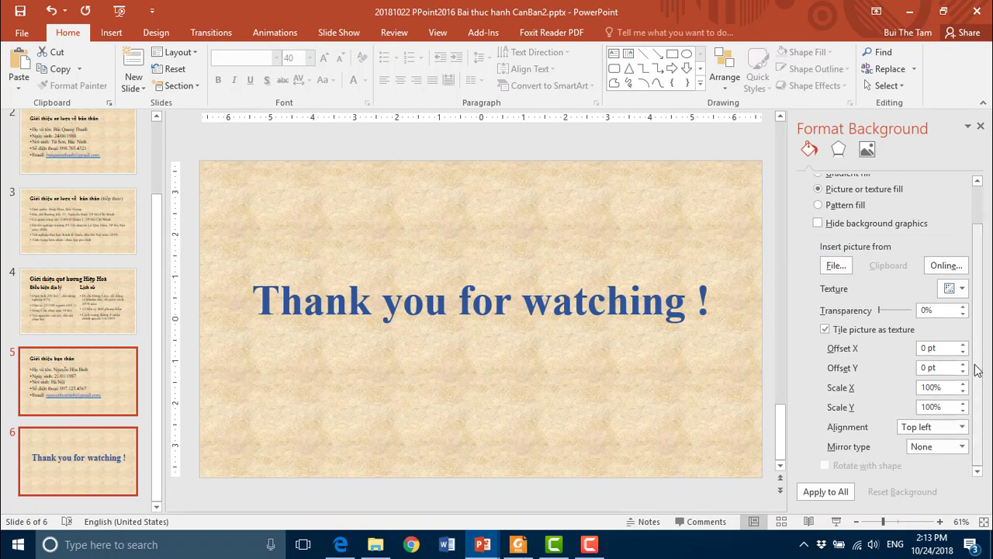
scroll(980, 307, "up", 2)
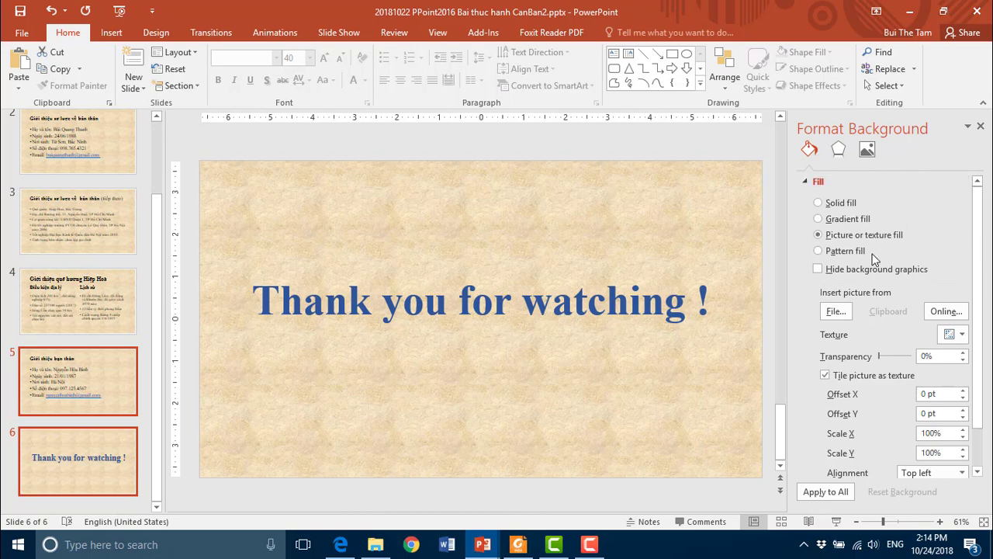
- Fill slides 5 and 6 with solid light blue (RGB 189, 215, 238), then open More Colors
left_click(819, 204)
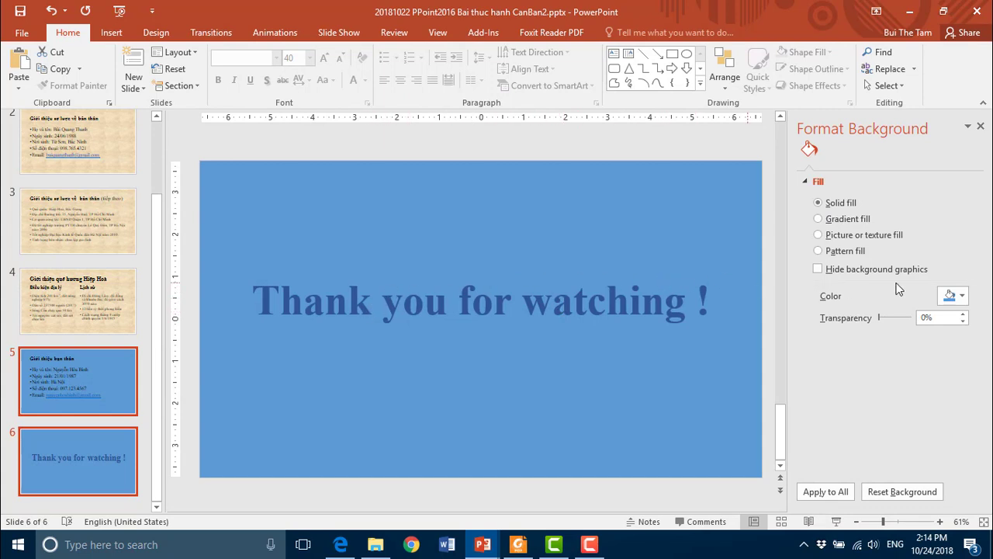
left_click(962, 298)
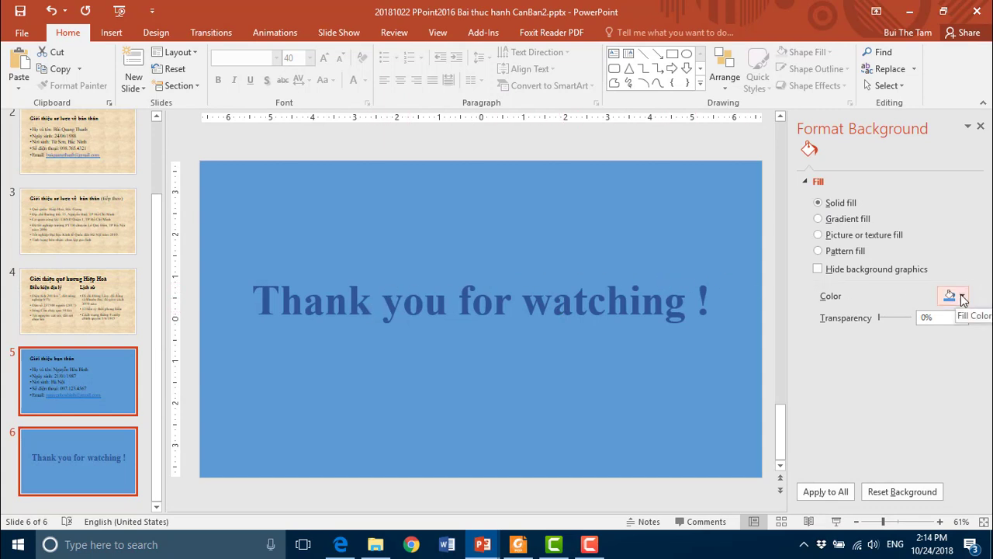
left_click(962, 298)
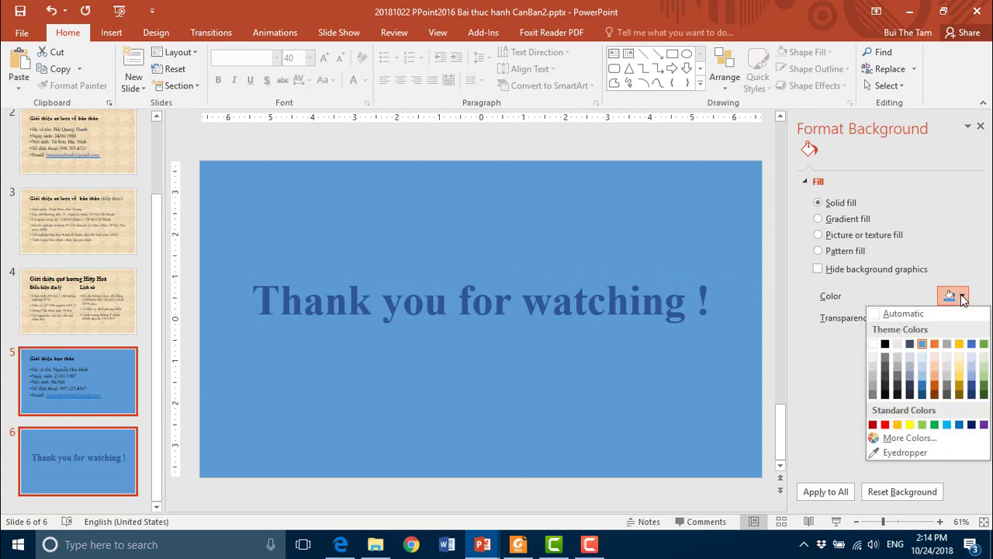
left_click(923, 367)
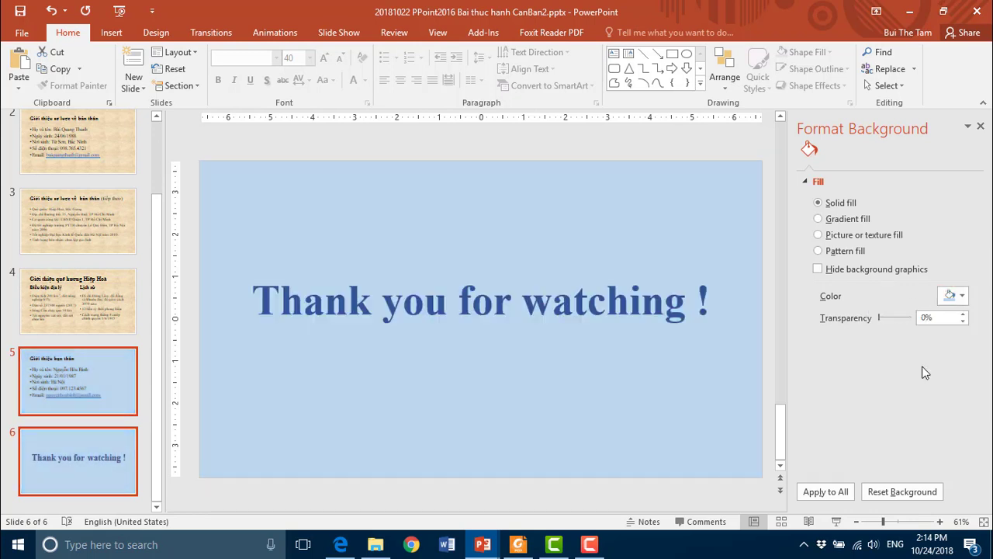
left_click(964, 298)
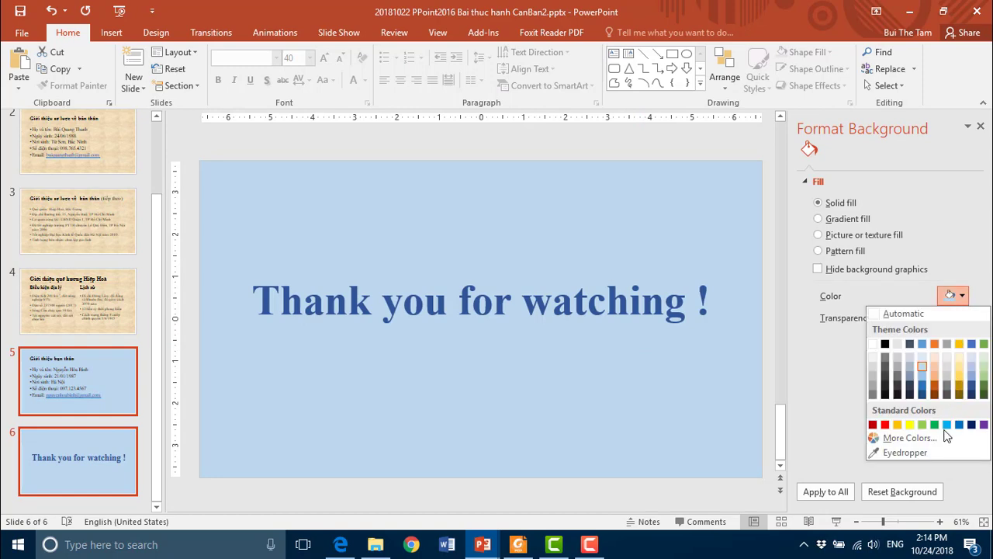
left_click(909, 437)
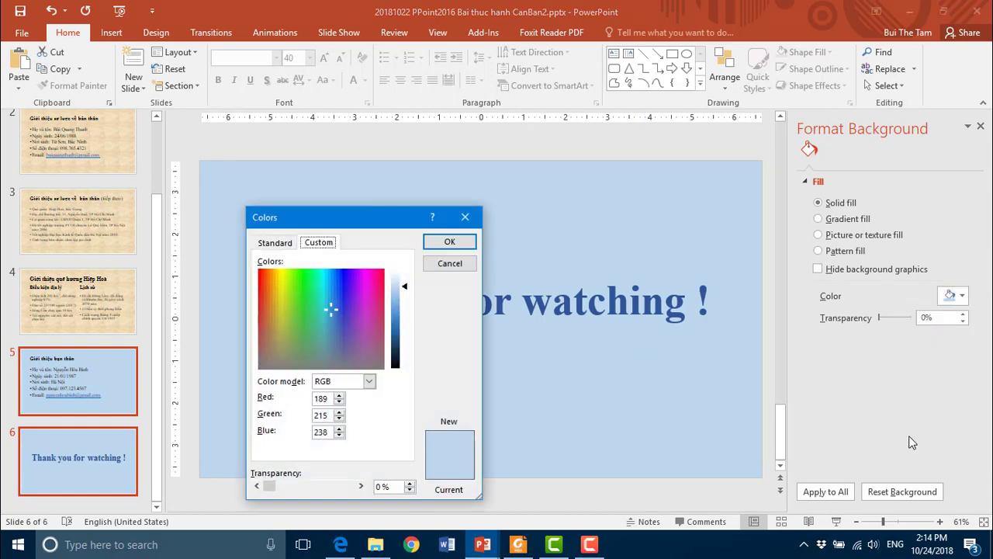
- Mix a custom cyan of RGB 28, 205, 214 in the Colors dialog and apply it
mouse_move(373, 215)
left_mouse_down()
mouse_move(495, 200)
mouse_move(687, 145)
left_mouse_up()
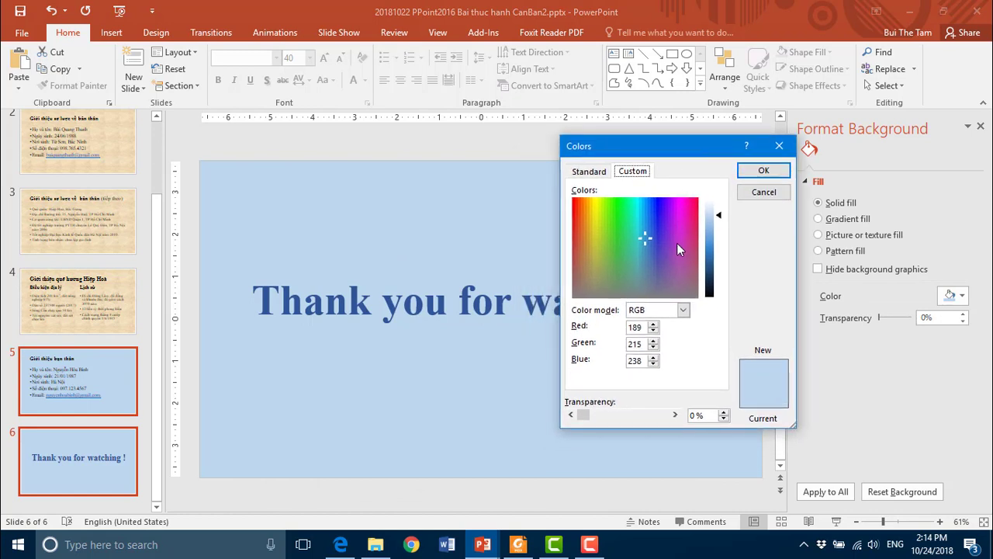
left_click(621, 222)
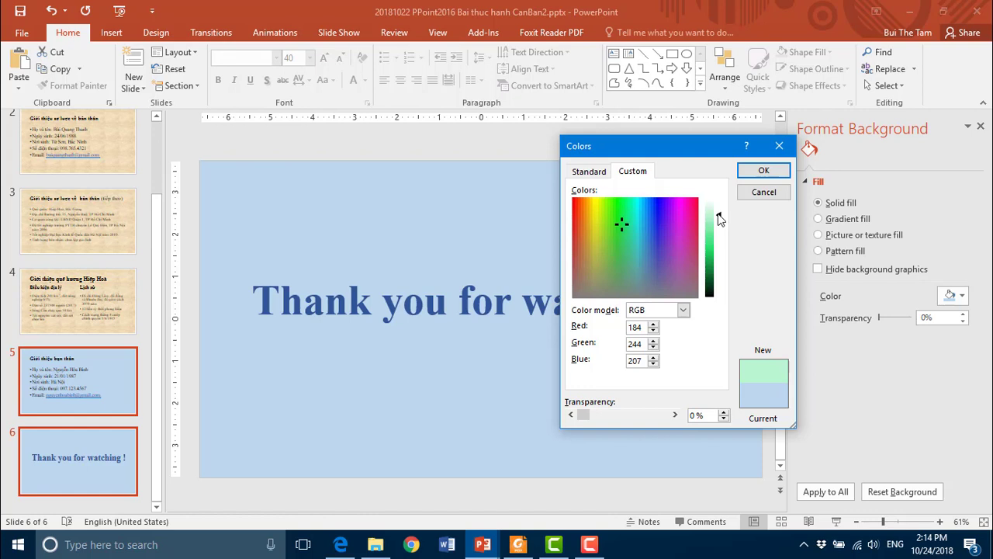
left_click_drag(719, 219, 719, 240)
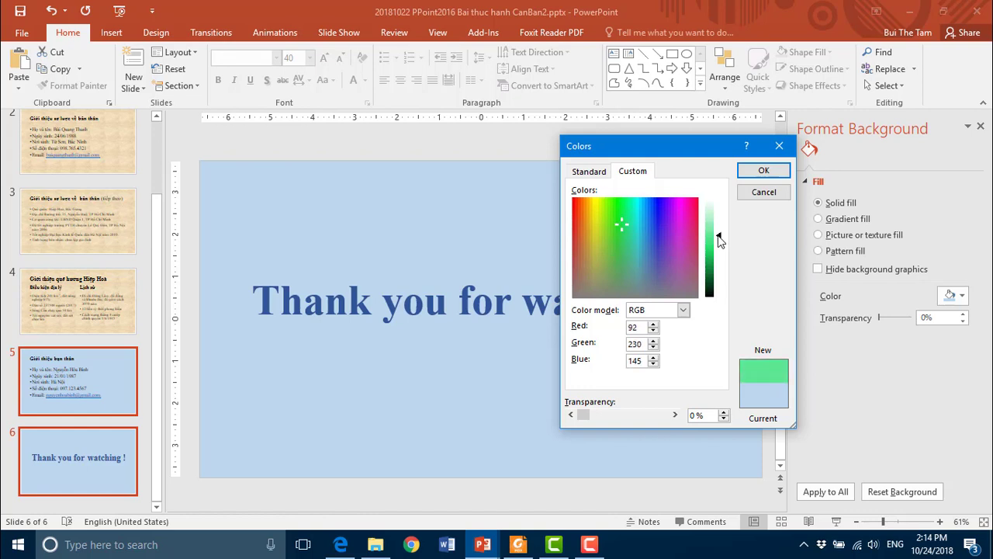
mouse_move(719, 241)
left_mouse_down()
mouse_move(719, 256)
mouse_move(718, 243)
left_mouse_up()
left_click(636, 220)
left_click(719, 241)
left_click_drag(721, 244, 719, 251)
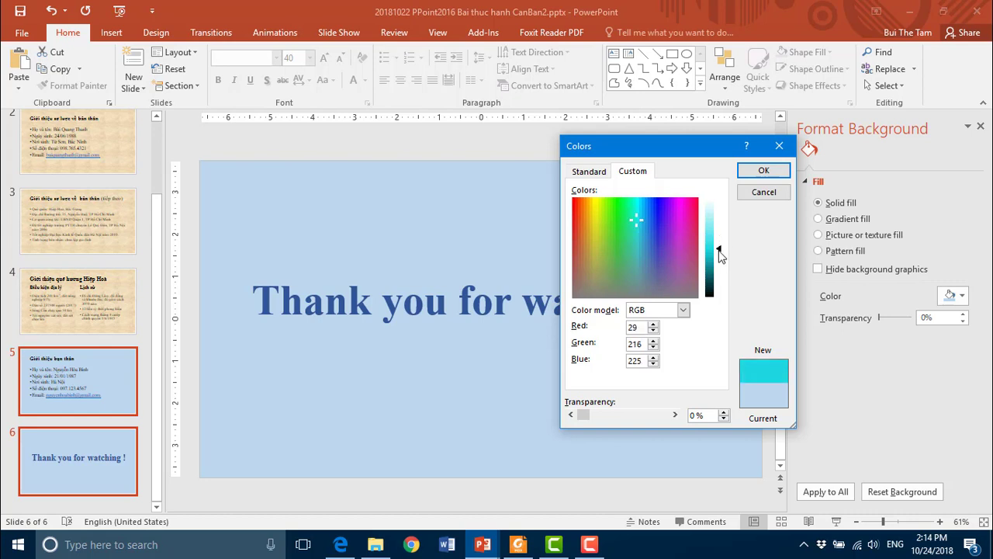
left_click(767, 172)
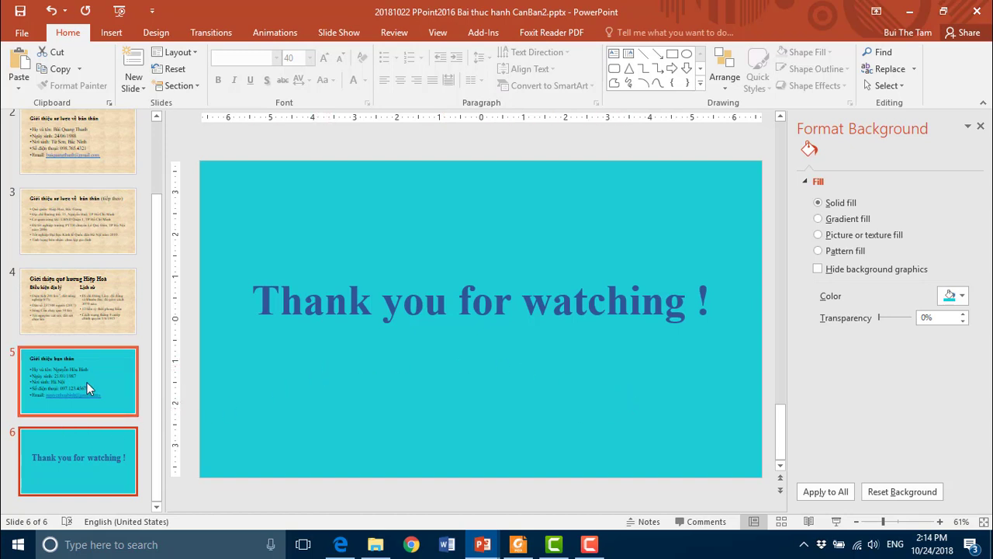
- Switch the background to a Radial gradient fill, leaving the Direction unchanged
left_click(818, 219)
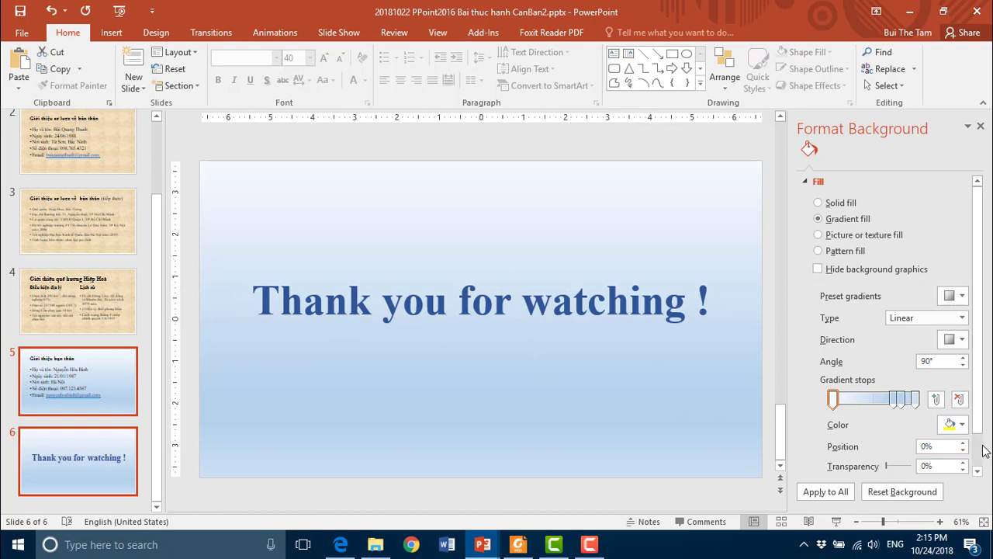
left_click(963, 319)
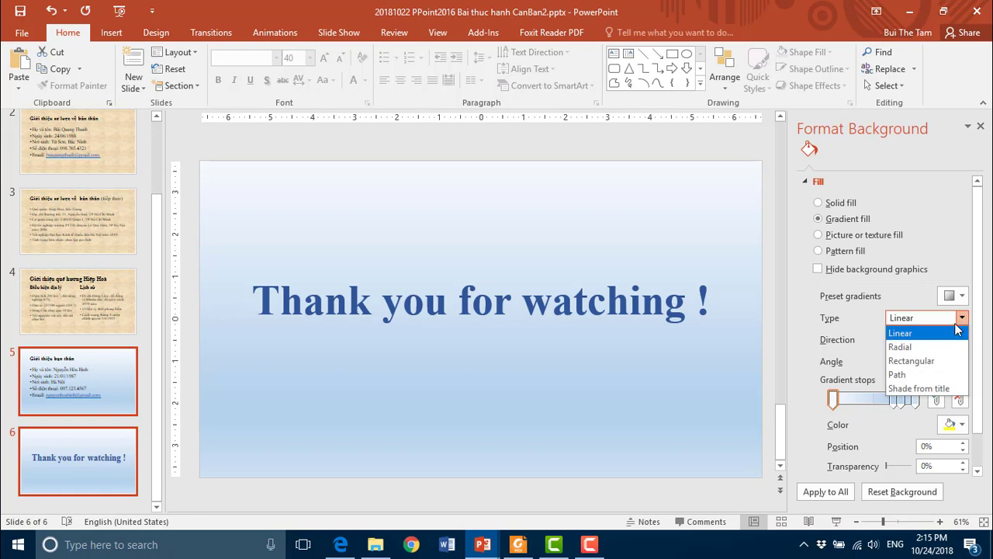
left_click(897, 351)
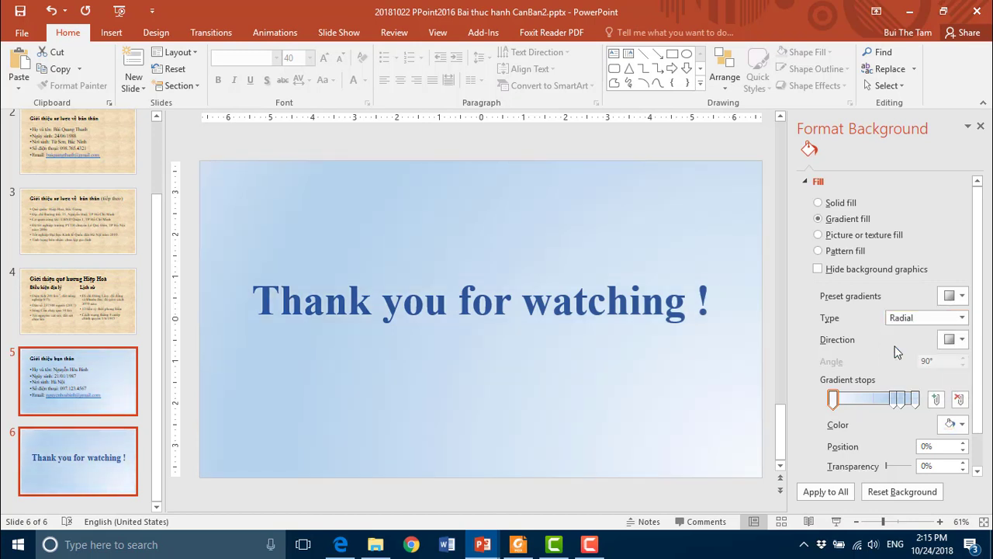
left_click(963, 341)
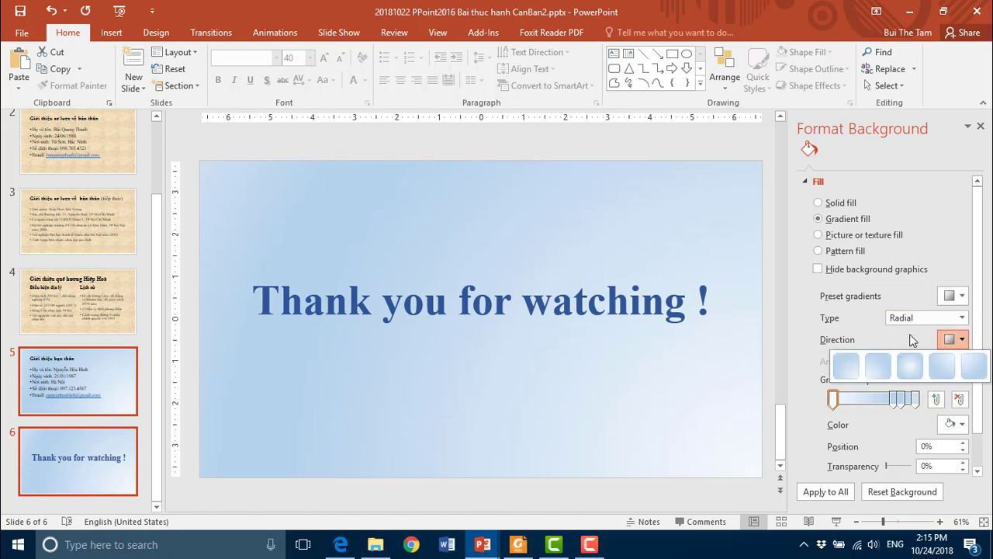
left_click(952, 252)
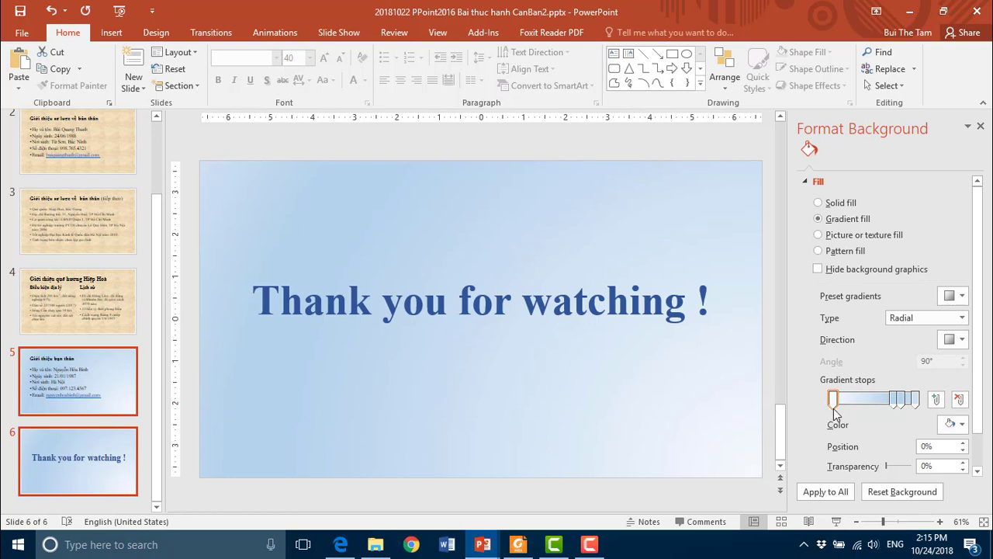
- Move gradient stops to 28% and 69%, and add a new stop at 76%
left_click(895, 399)
left_click_drag(895, 399, 856, 398)
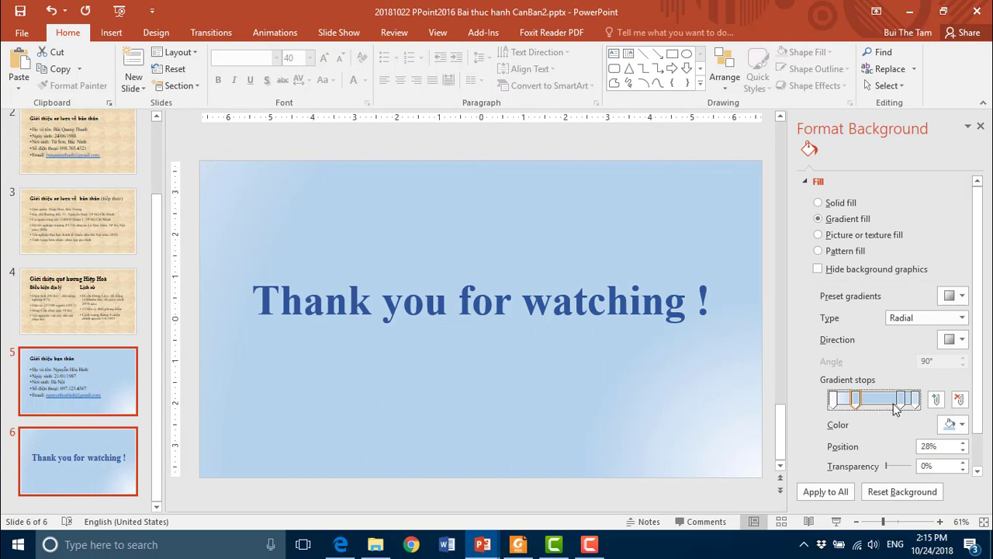
mouse_move(900, 398)
left_mouse_down()
mouse_move(859, 399)
mouse_move(876, 400)
left_mouse_up()
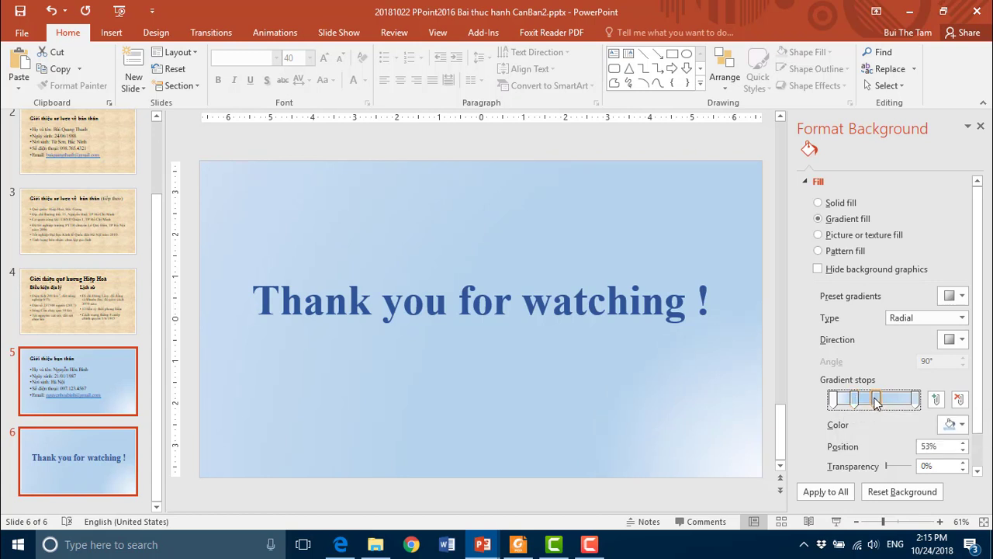
left_click(897, 400)
- Colour the 0% gradient stop dark red and the 26% stop gold
left_click(834, 400)
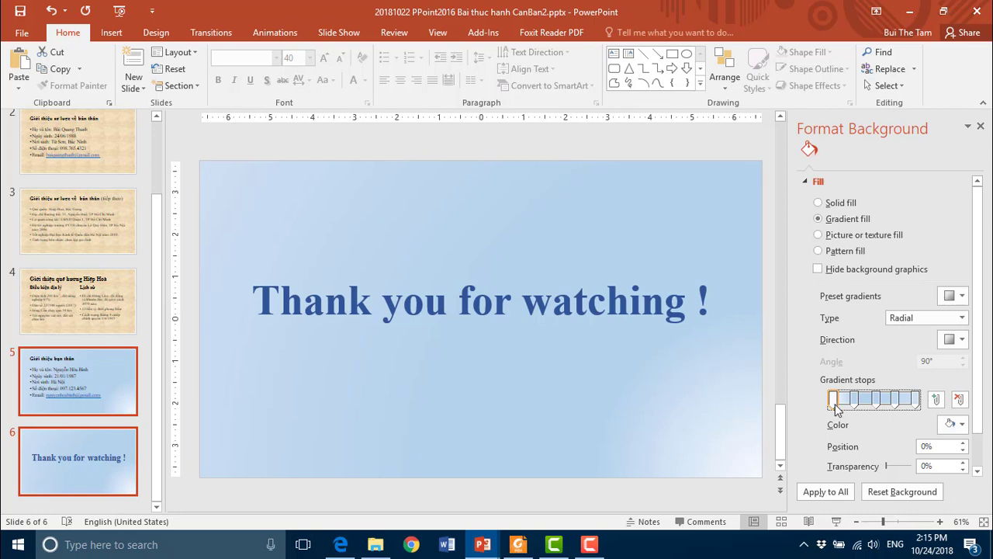
left_click(963, 426)
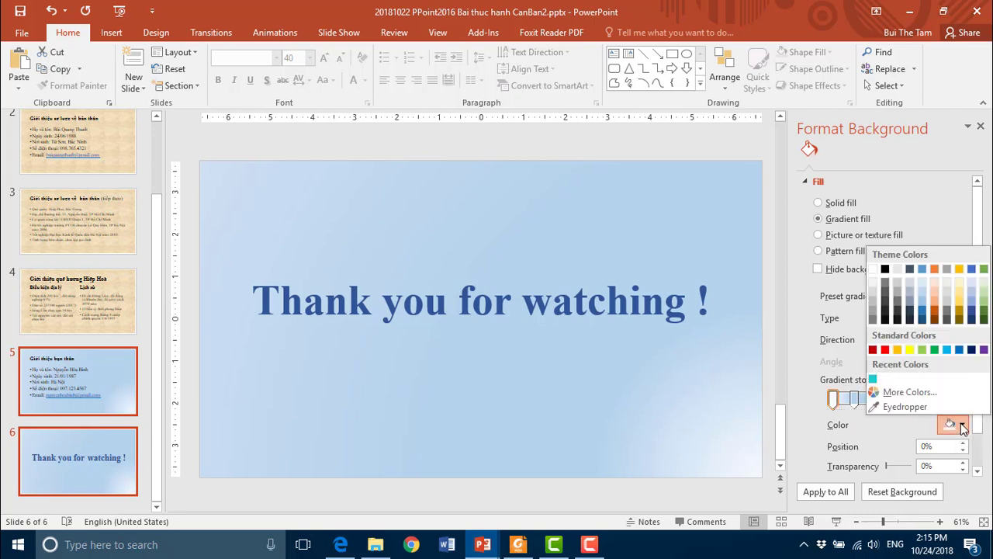
left_click(873, 350)
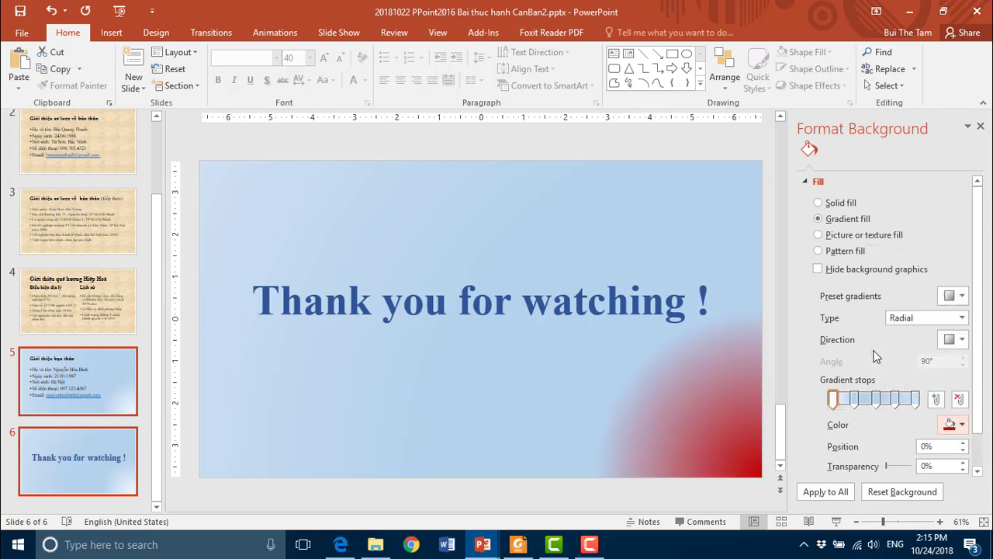
left_click(854, 399)
left_click(963, 424)
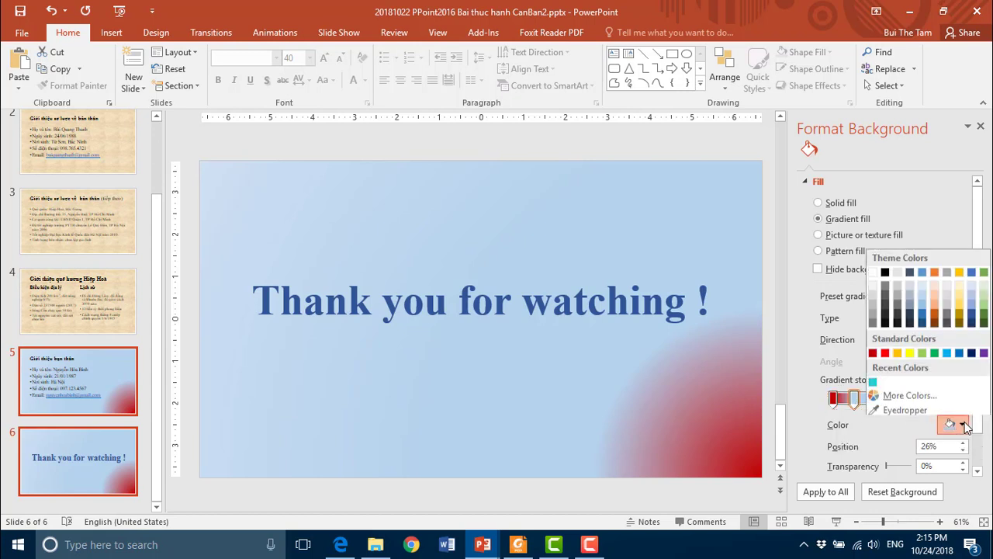
left_click(898, 350)
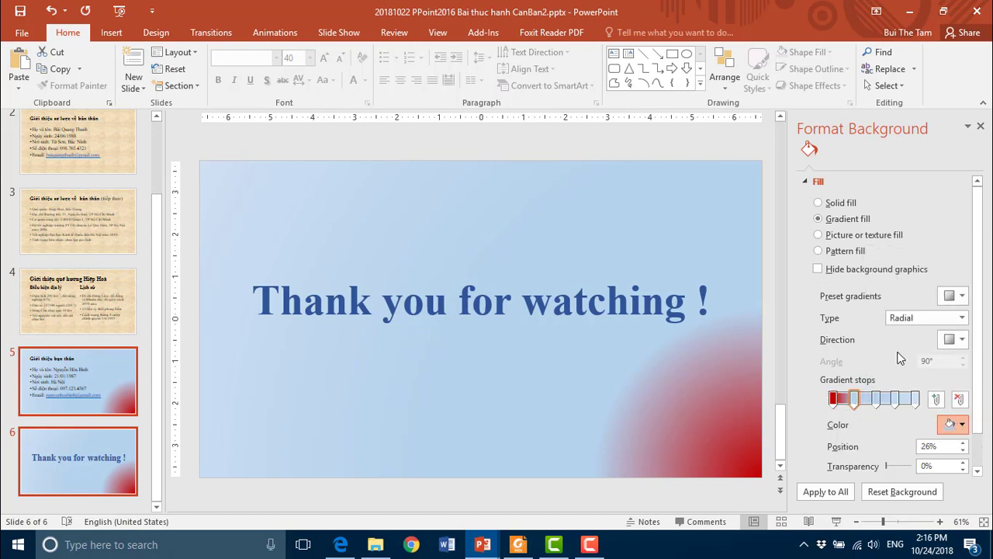
left_click(876, 399)
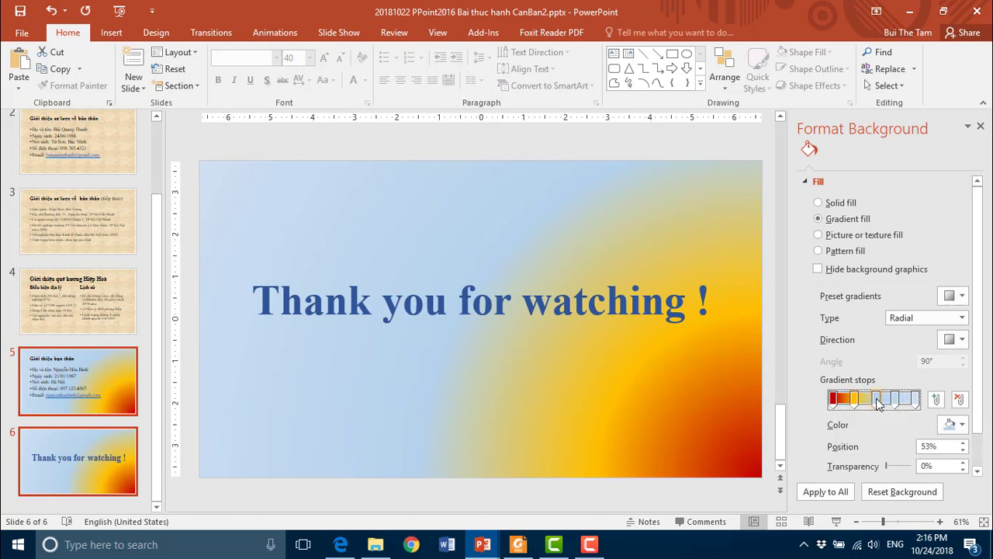
left_click(962, 424)
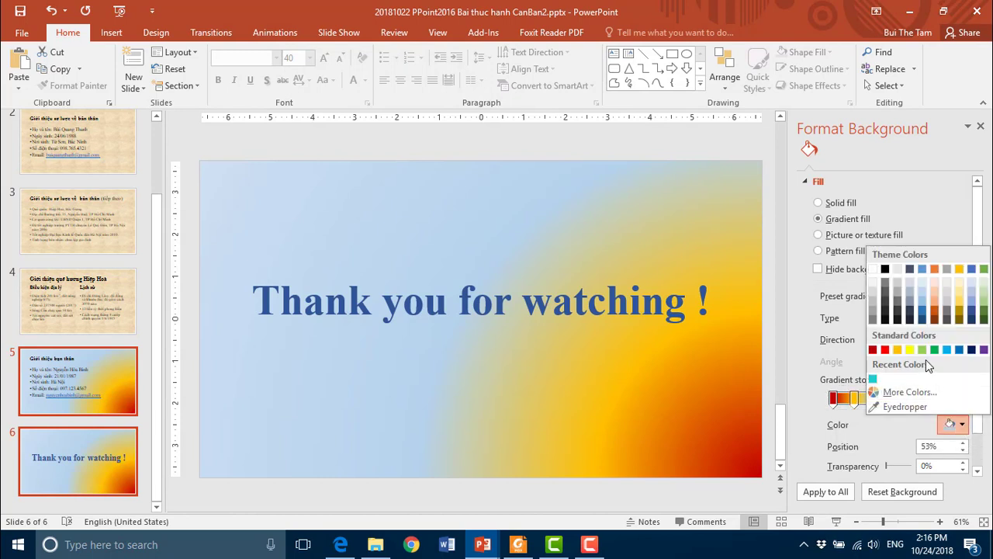
key("Escape")
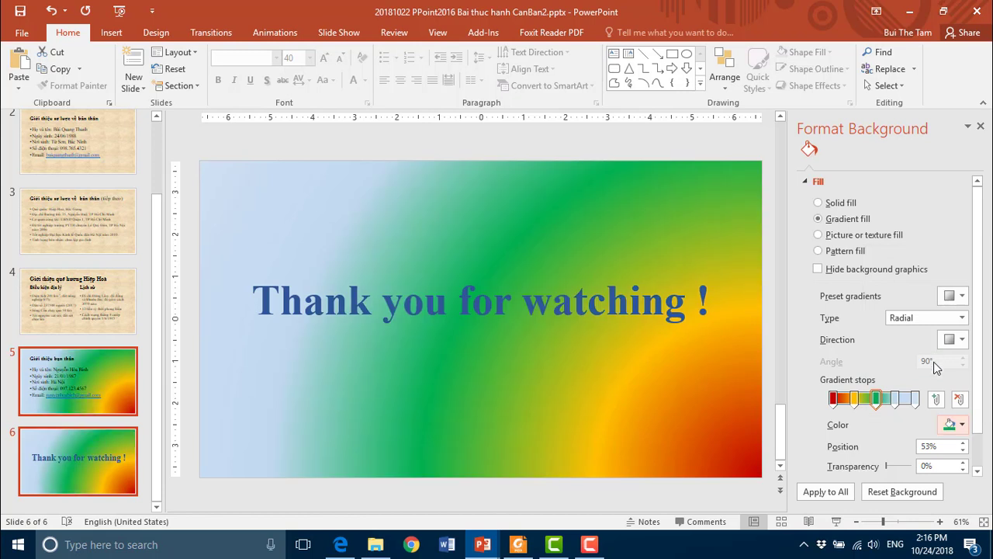
- Colour the 76% stop blue and the 100% stop purple, then select the green 52% stop
left_click(897, 399)
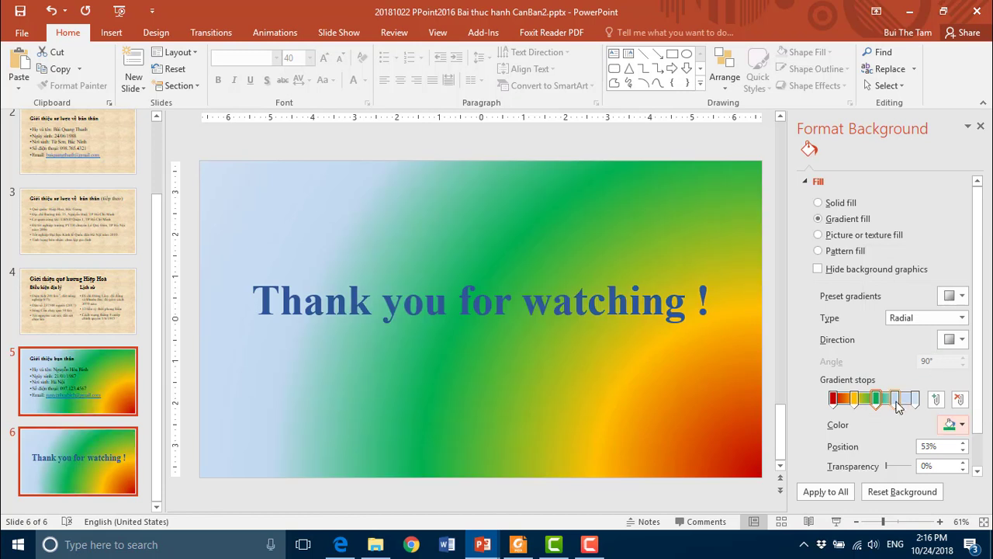
left_click(963, 424)
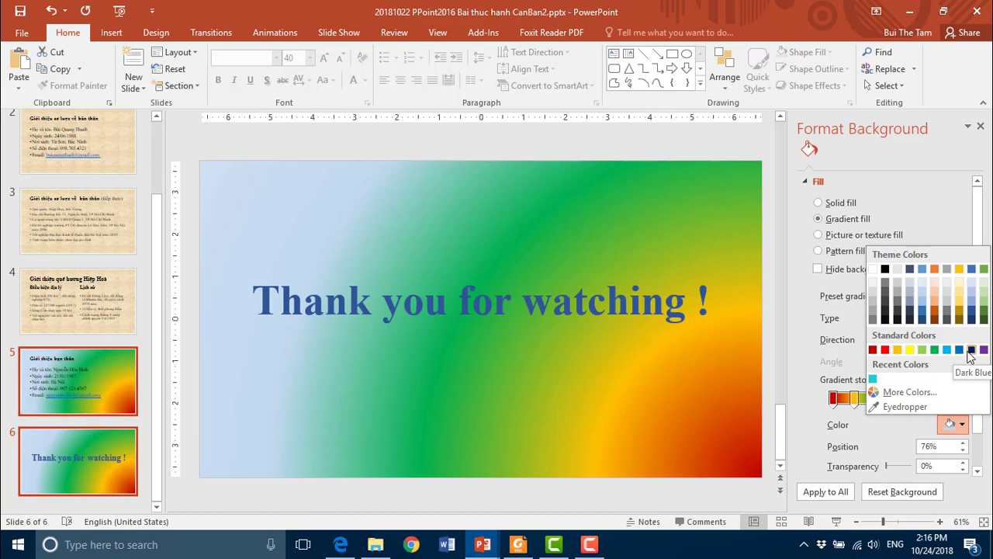
left_click(960, 350)
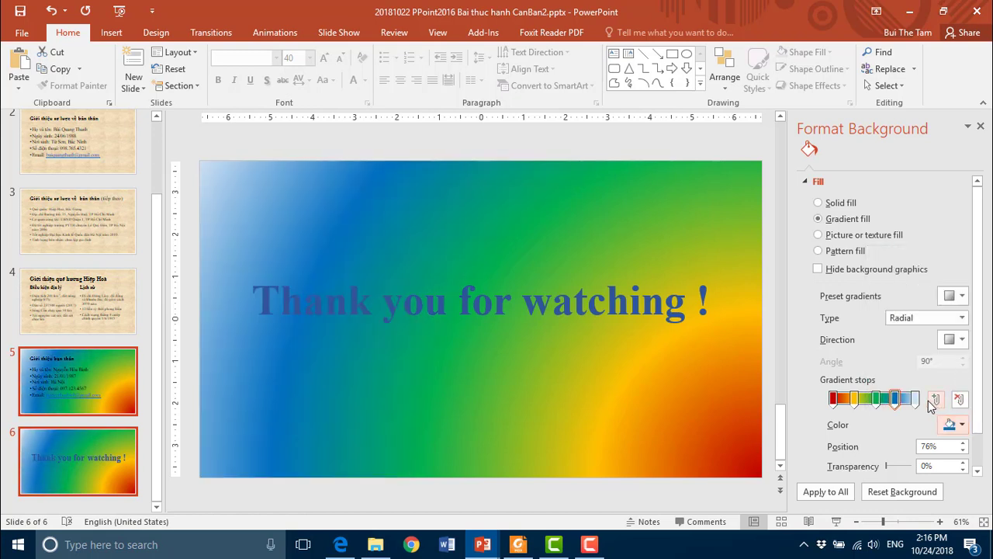
left_click(916, 399)
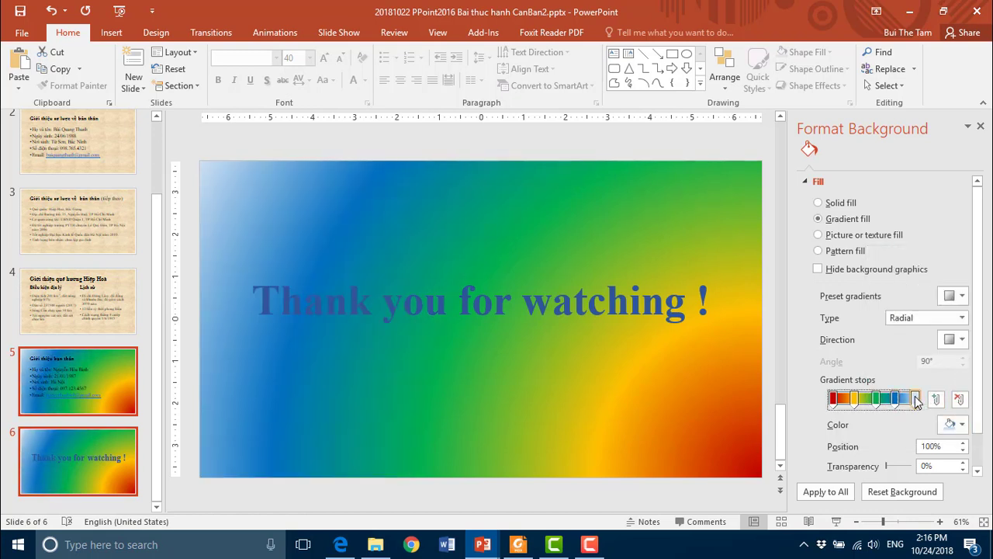
left_click(962, 423)
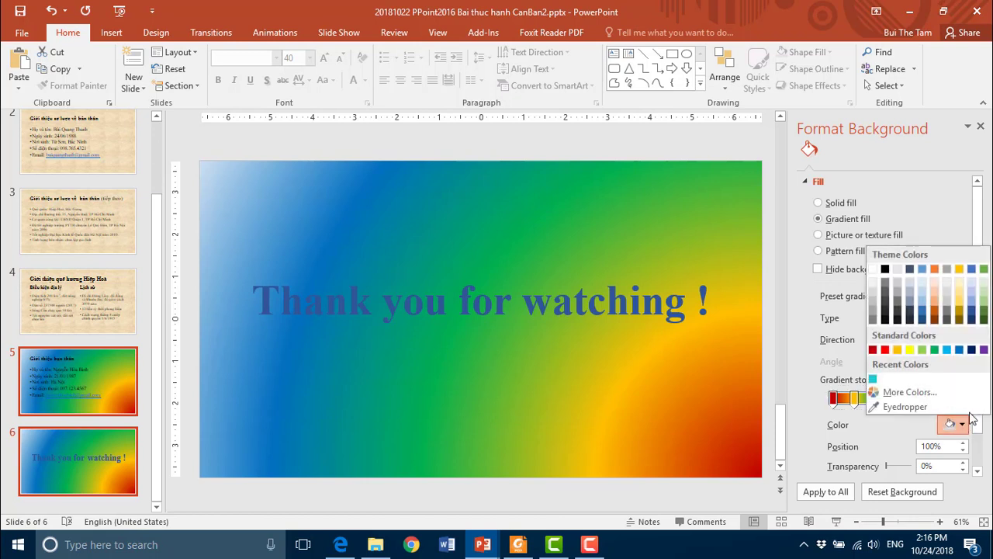
left_click(983, 350)
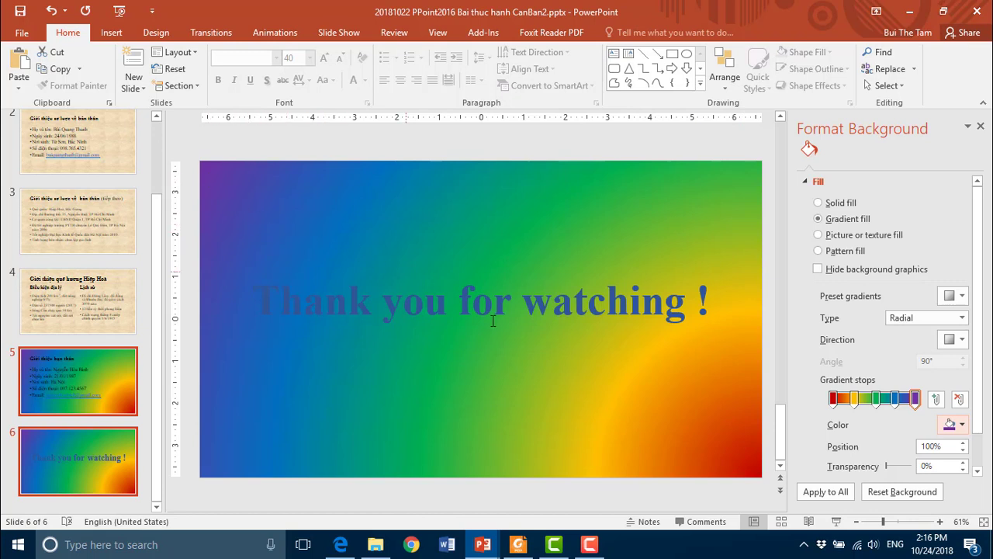
left_click(878, 405)
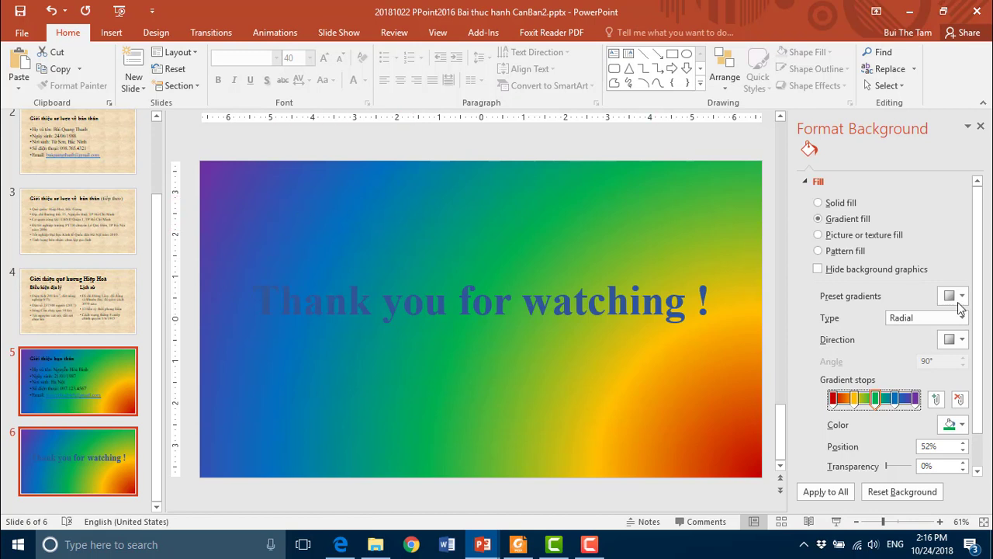
- Try bottom-left, centre and top-right radial directions, settling on From Top Left Corner
left_click(962, 340)
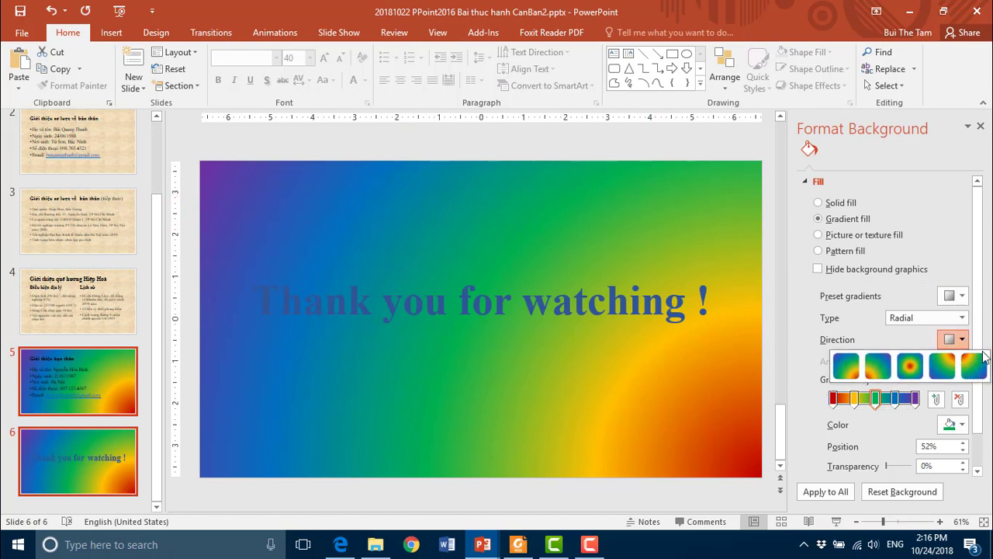
left_click(877, 366)
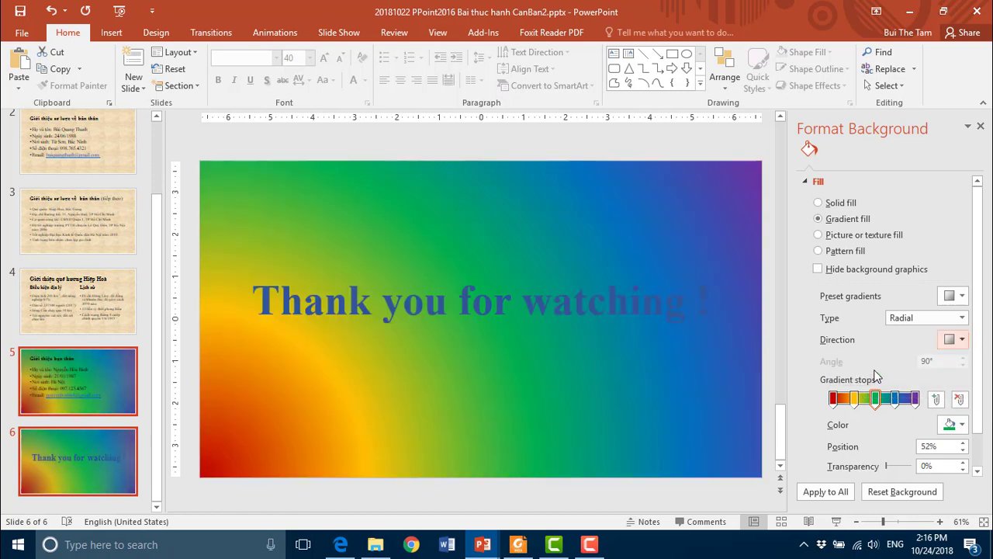
left_click(962, 339)
left_click(914, 370)
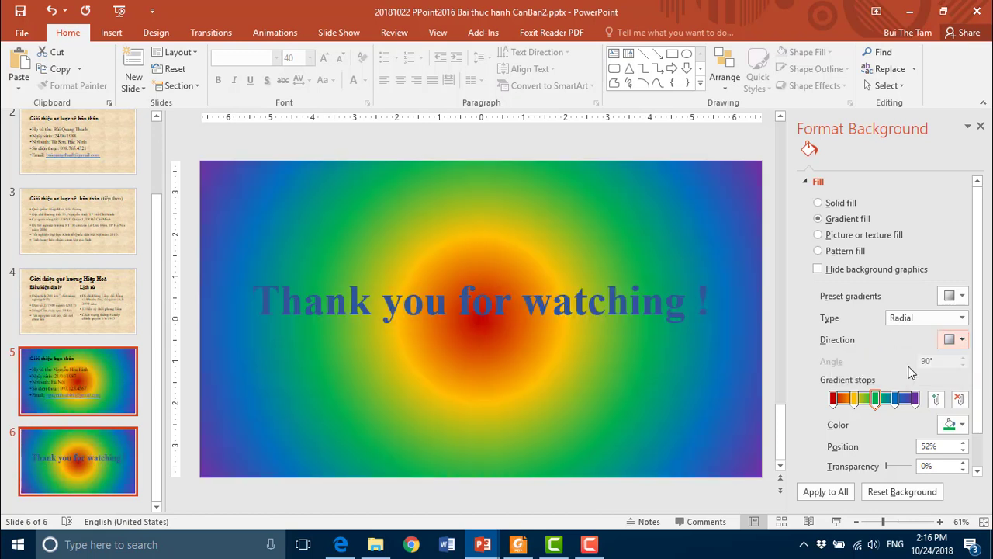
left_click(964, 341)
left_click(973, 365)
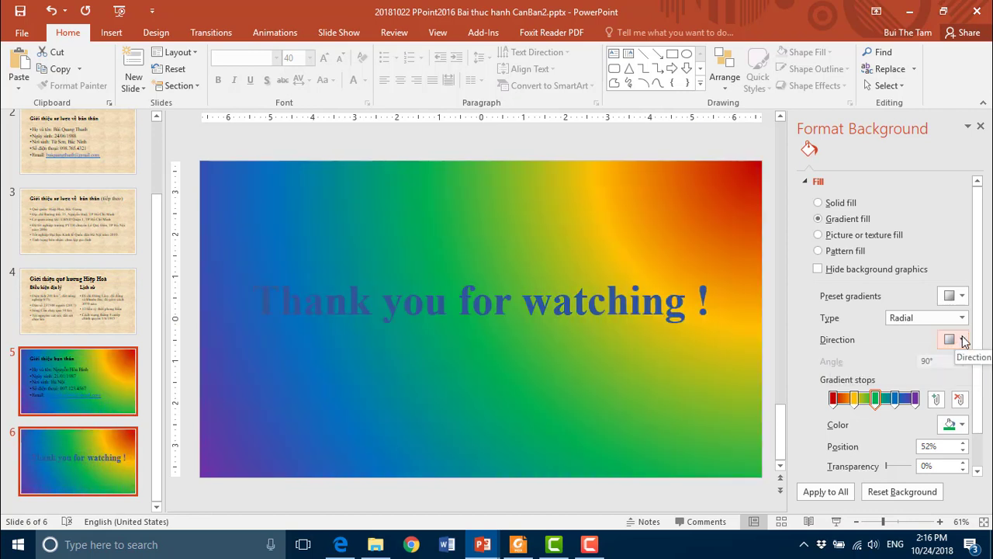
left_click(962, 340)
left_click(974, 366)
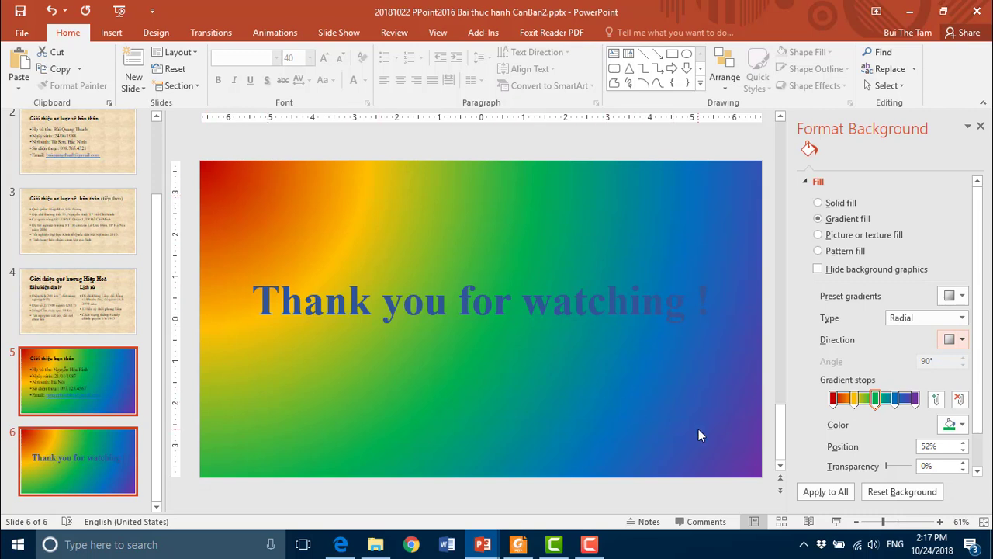
- Try Linear, Rectangular, Path and Shade from title gradient types on the background
left_click(961, 319)
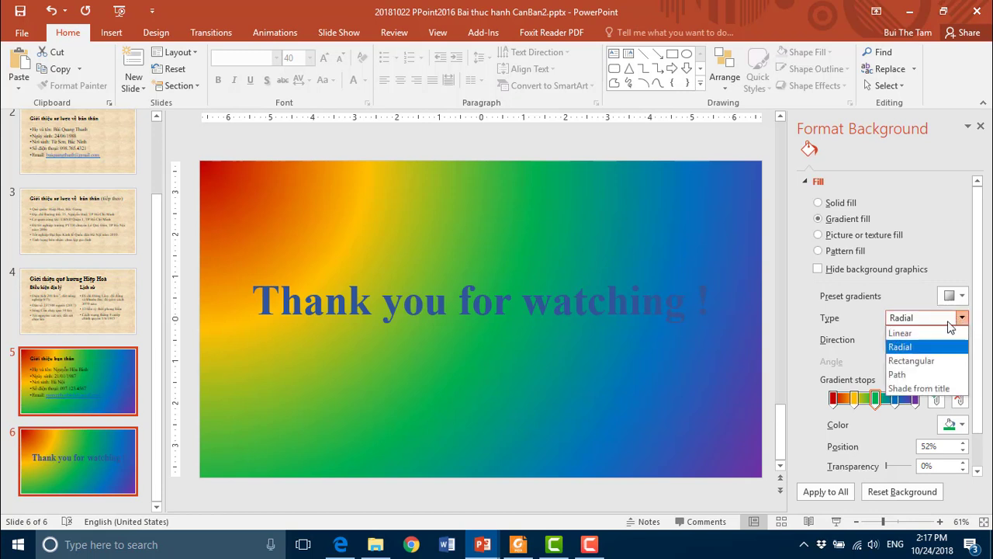
left_click(909, 335)
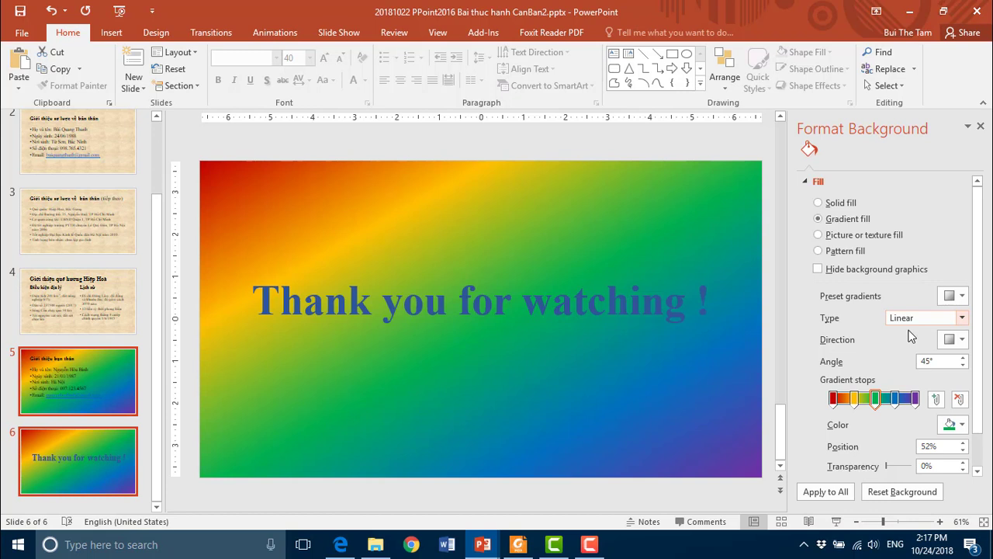
left_click(962, 318)
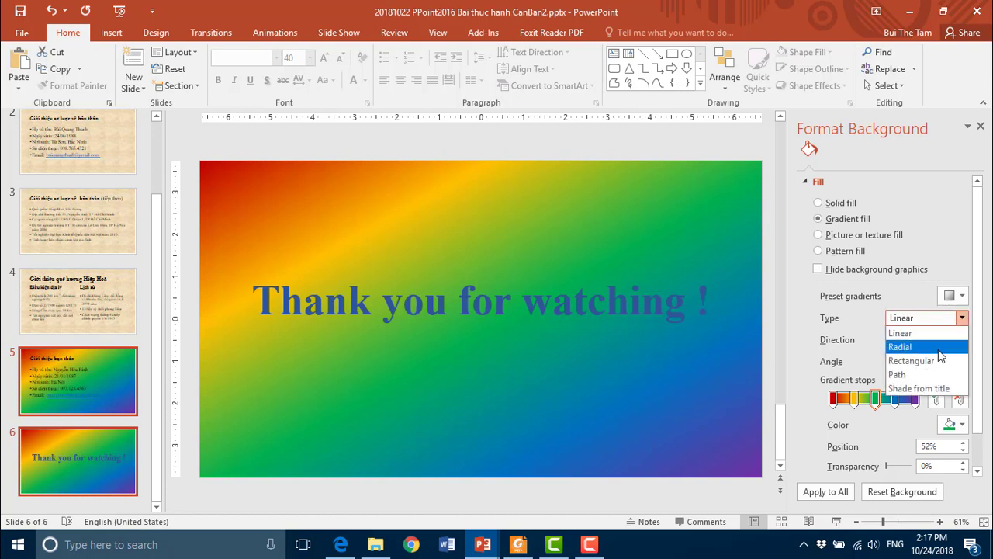
left_click(904, 361)
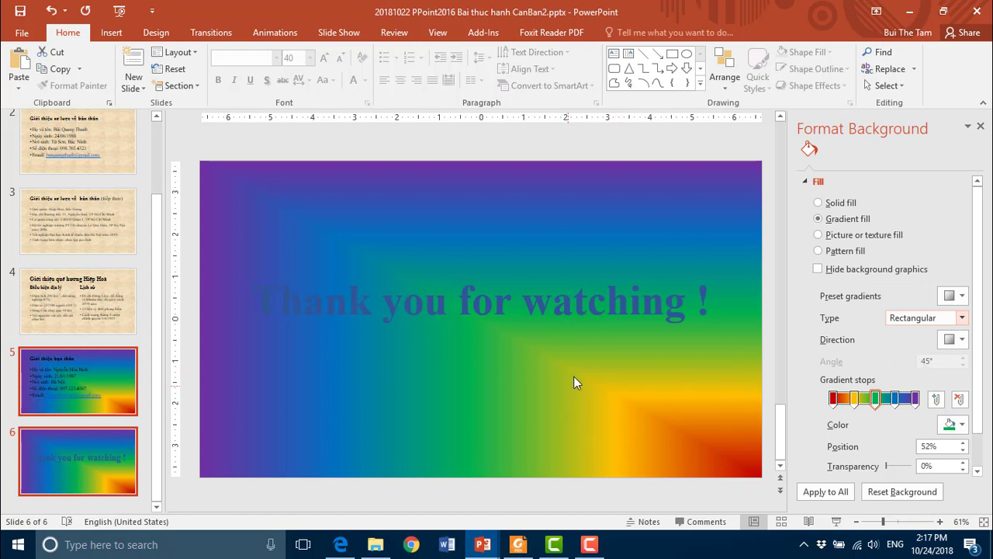
left_click(962, 318)
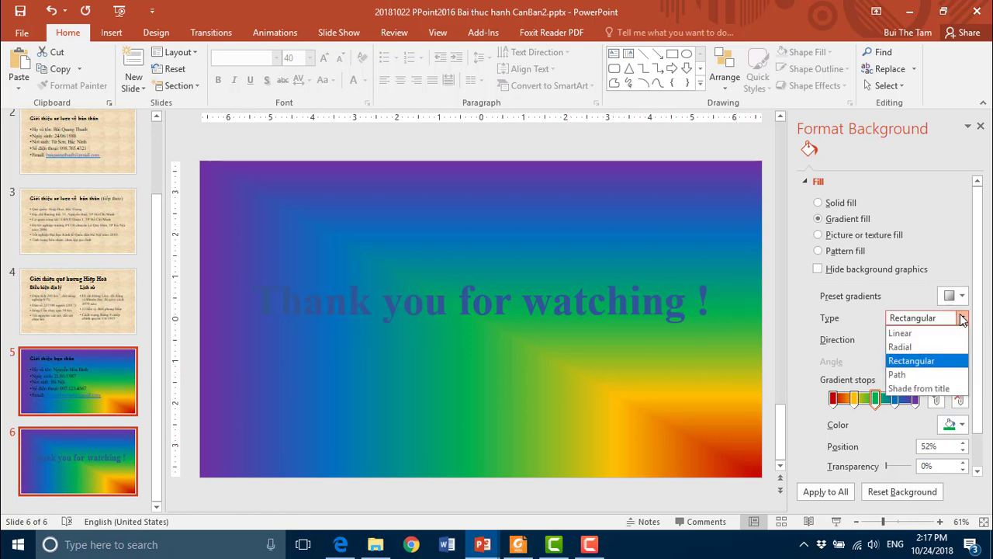
left_click(898, 375)
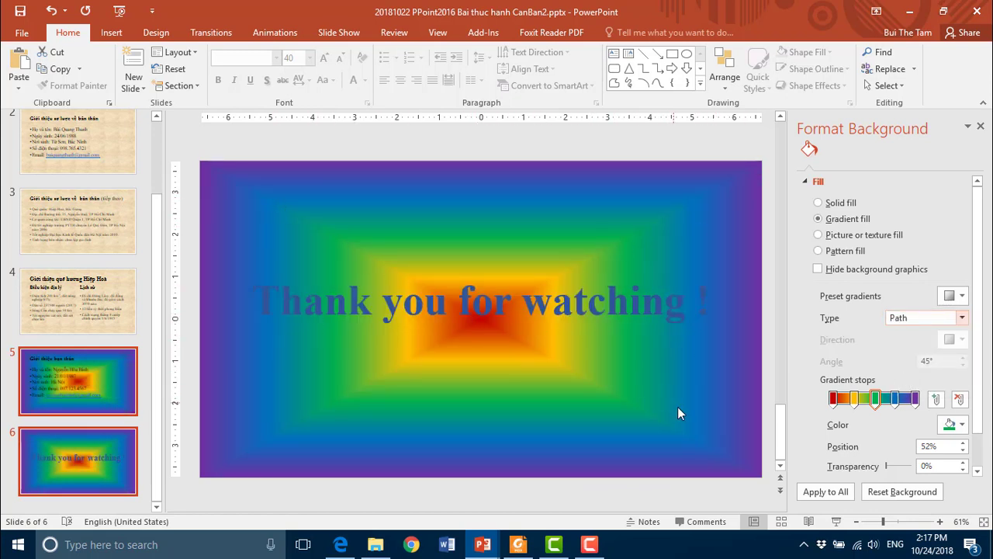
left_click(963, 319)
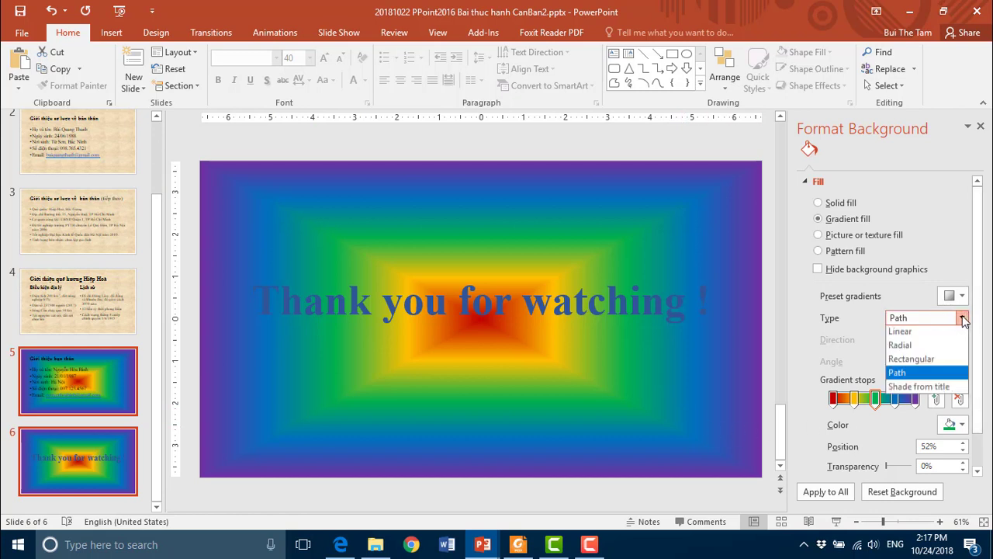
left_click(920, 391)
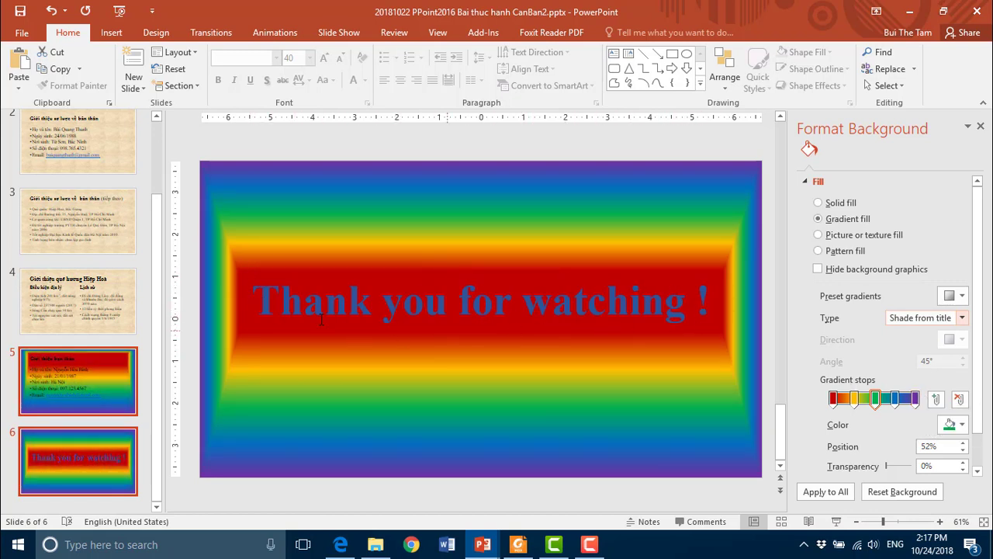
- Set the gradient type back to Radial, leaving the preset gradients unchosen
left_click(962, 319)
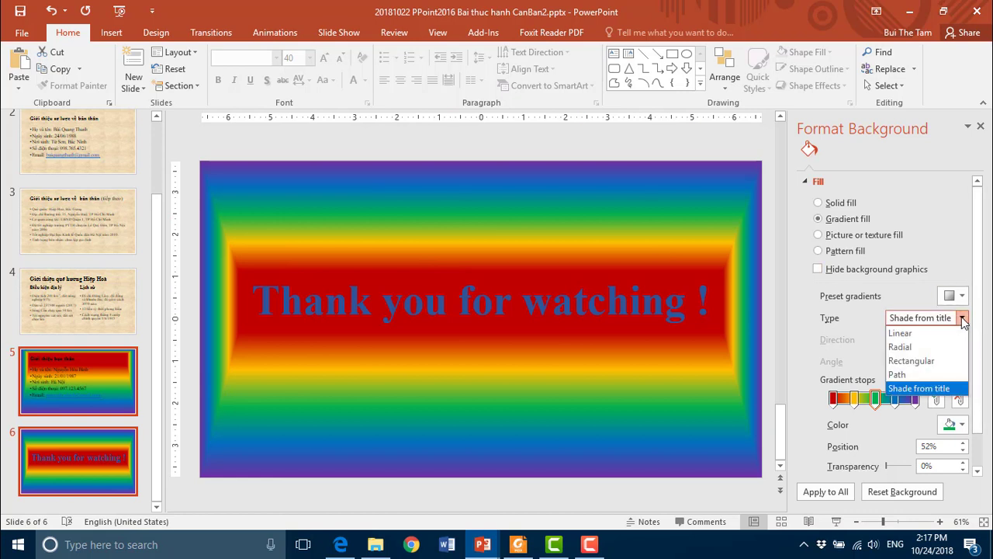
left_click(912, 355)
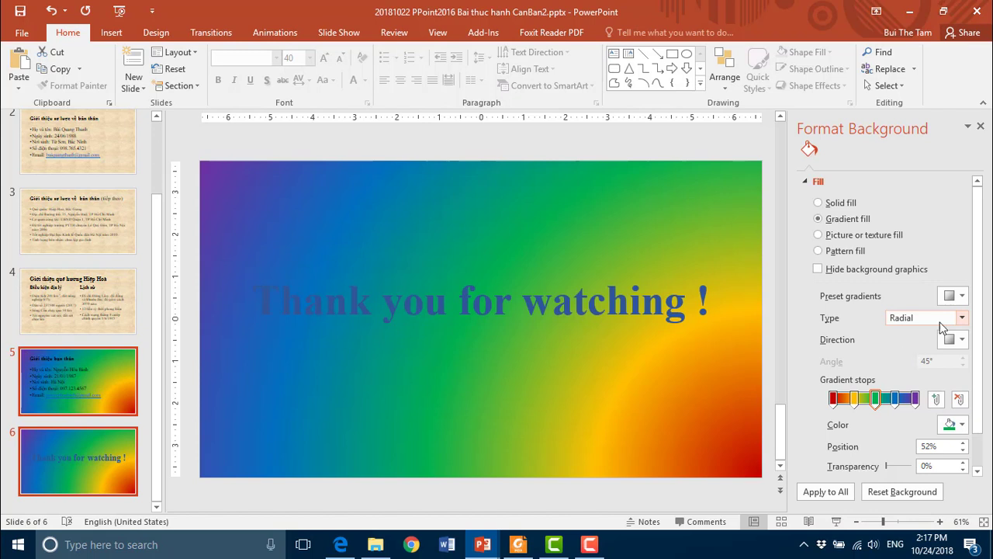
left_click(962, 295)
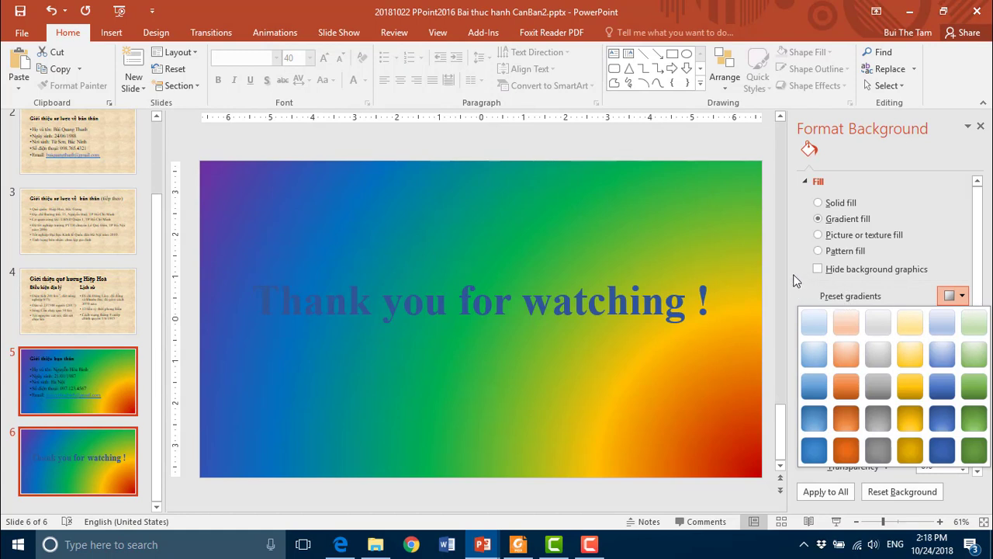
left_click(794, 279)
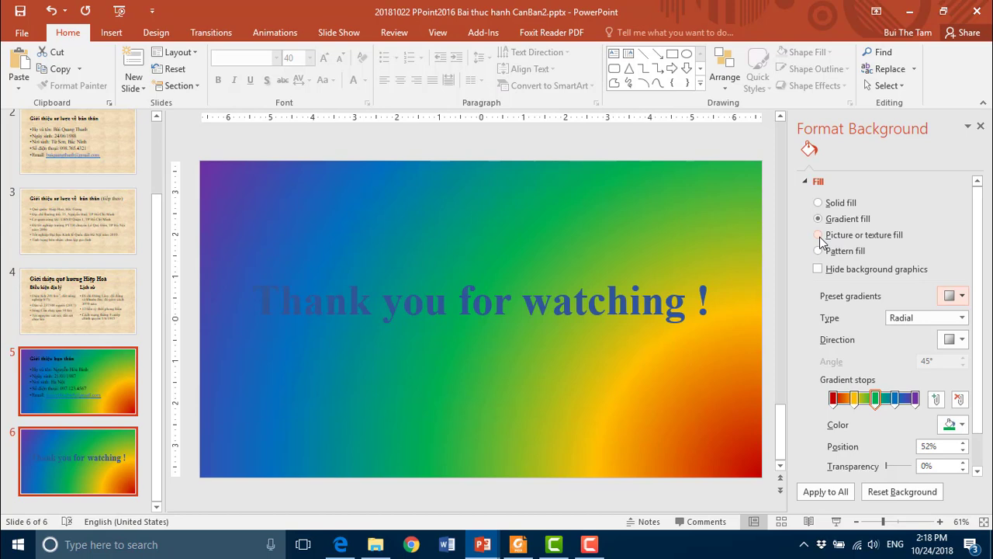
- Apply the Pink tissue paper texture as the background of slides 5 and 6
left_click(819, 235)
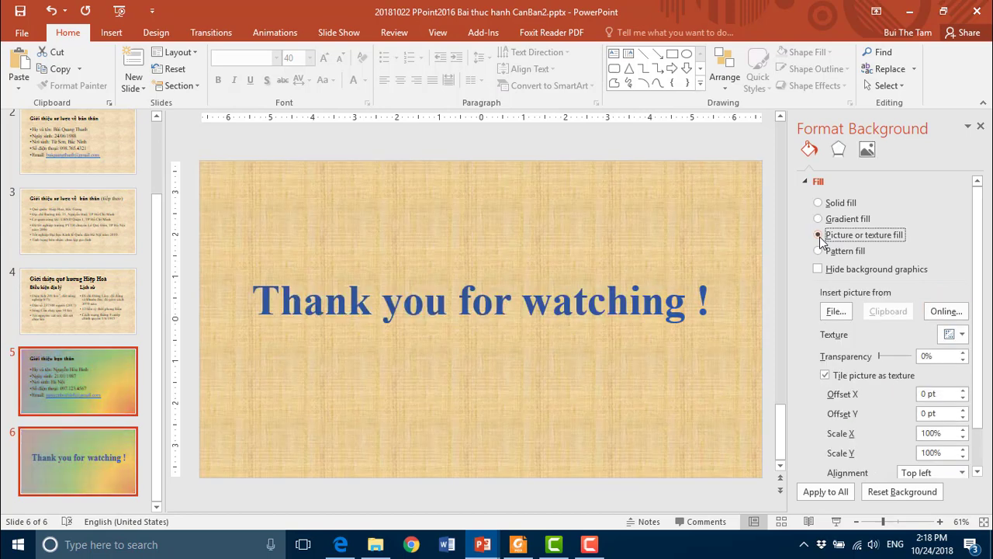
left_click(962, 335)
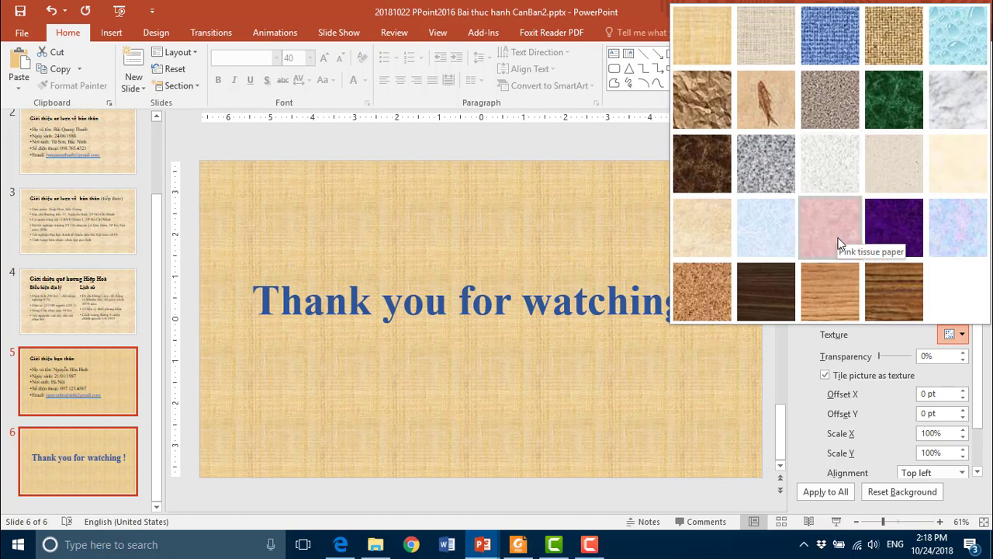
left_click(816, 230)
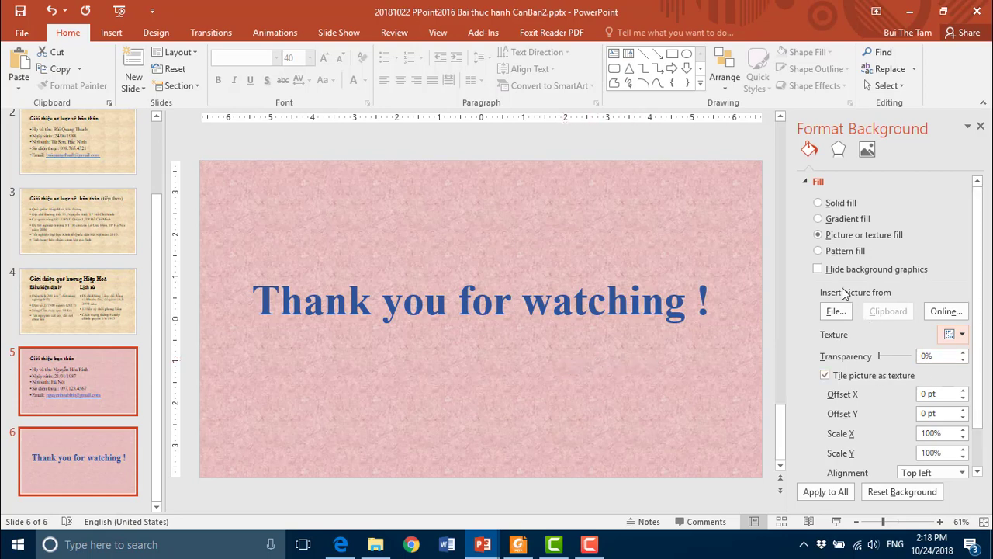
- Try dotted and vertical-stripe pattern fills in dark blue then red, then revert to gradient fill
left_click(821, 252)
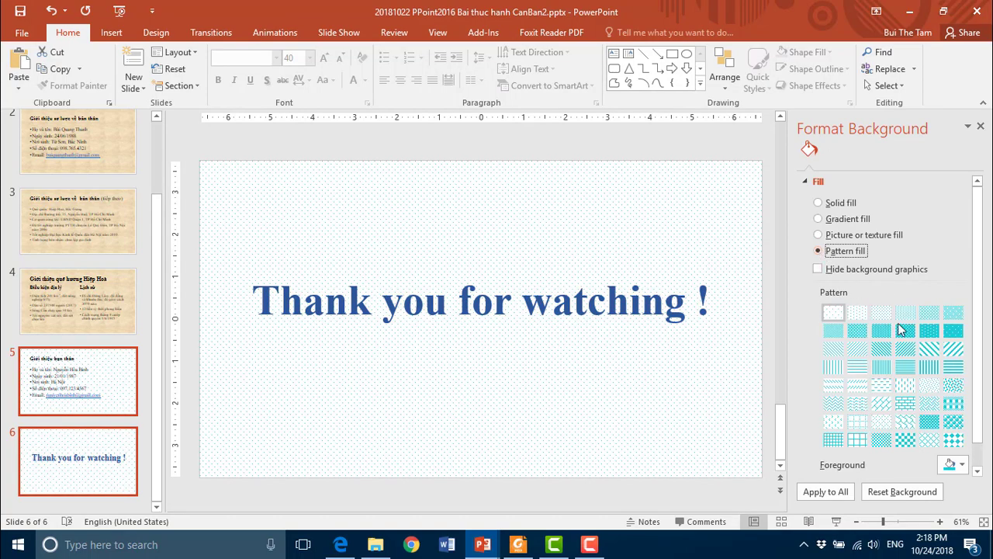
left_click(904, 332)
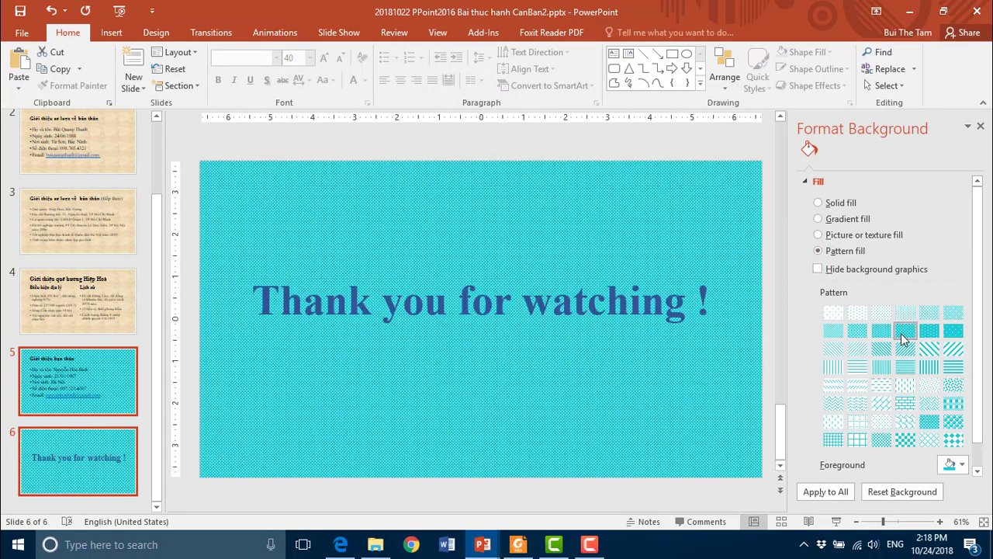
left_click(930, 367)
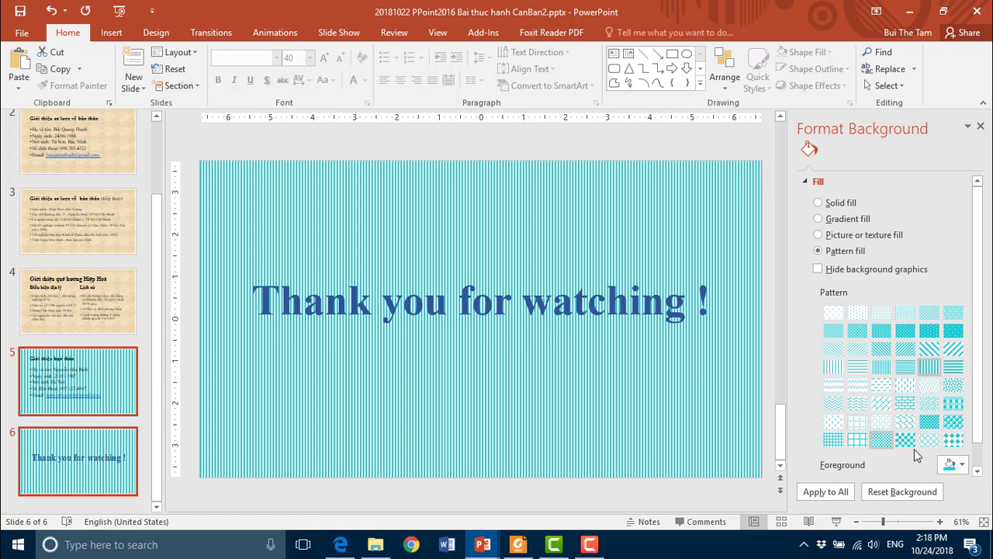
left_click(963, 466)
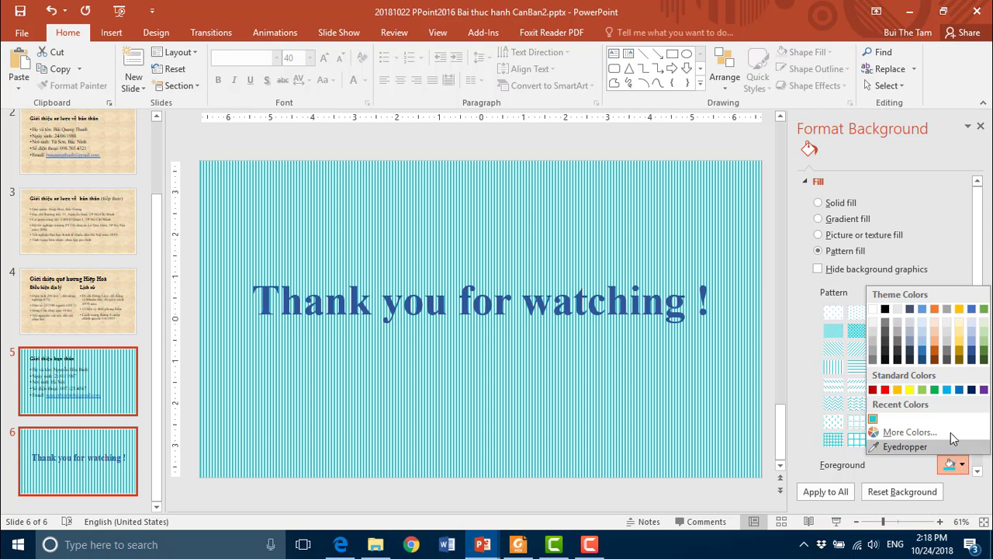
left_click(971, 390)
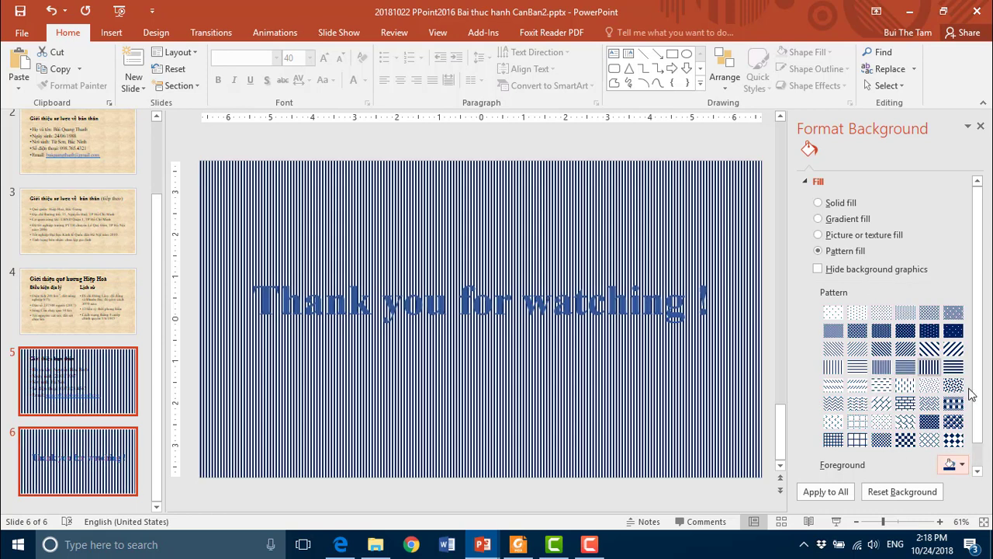
left_click(963, 466)
left_click(885, 390)
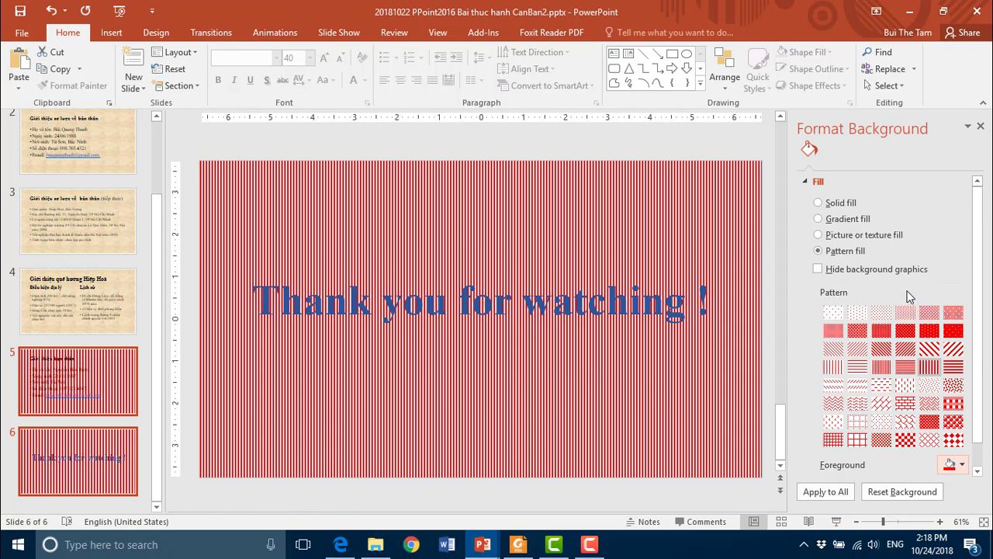
left_click(821, 220)
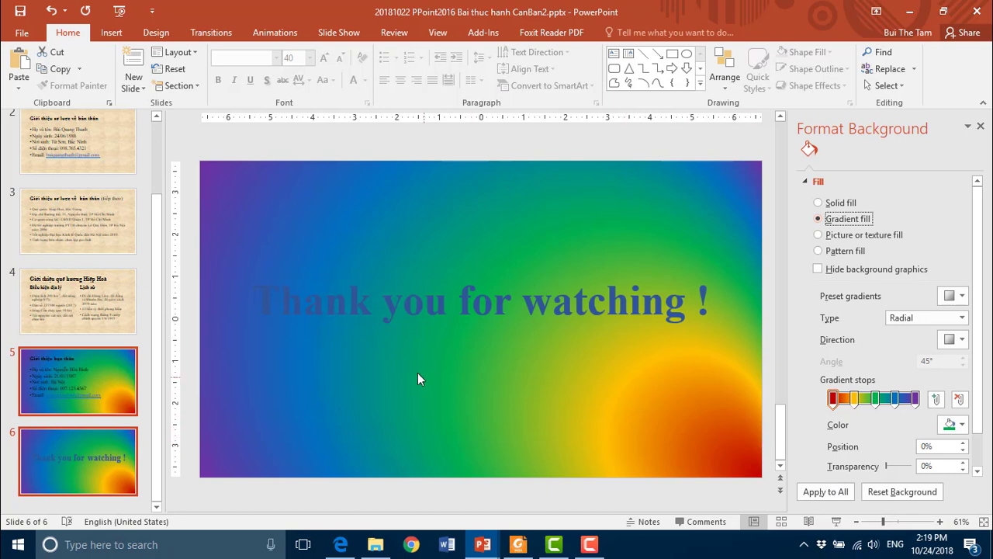
- Close the Format Background pane and view slides 5 and 6 to check their rainbow gradients
left_click(980, 125)
mouse_move(200, 380)
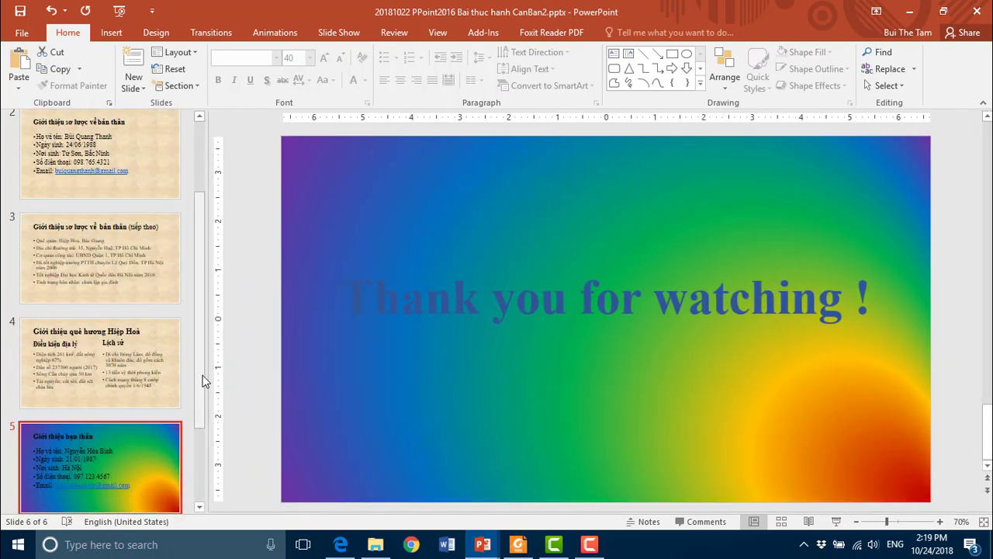
scroll(202, 381, "down", 3)
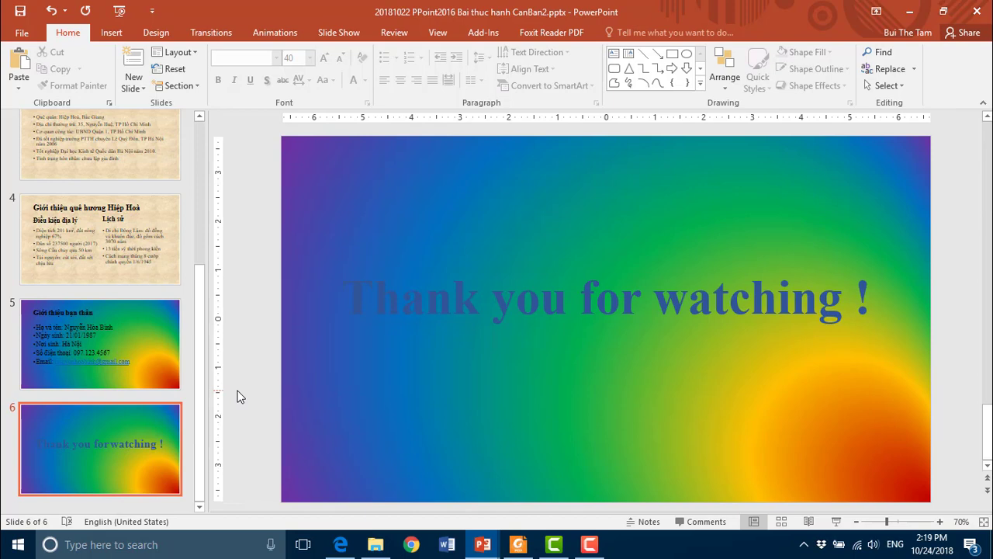
left_click(111, 363)
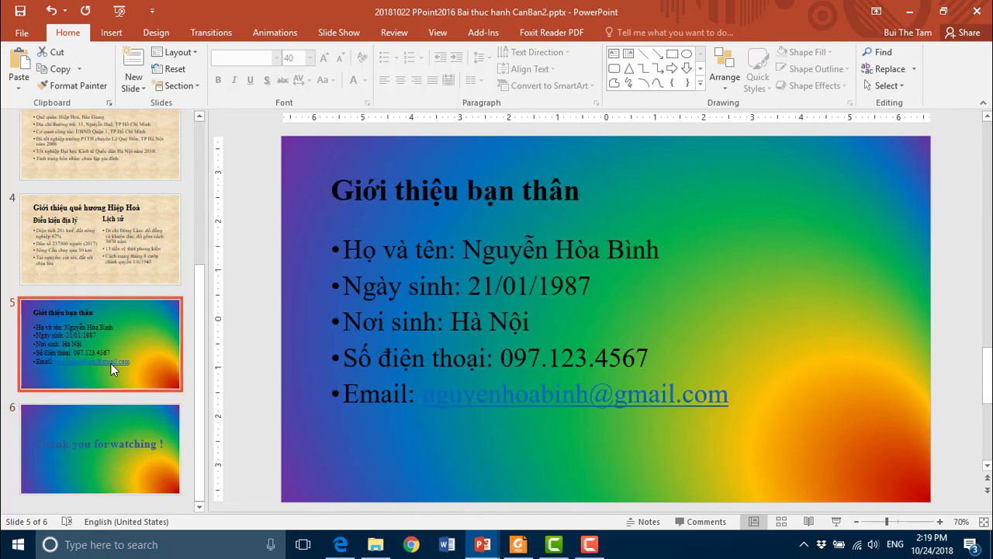
left_click(107, 437)
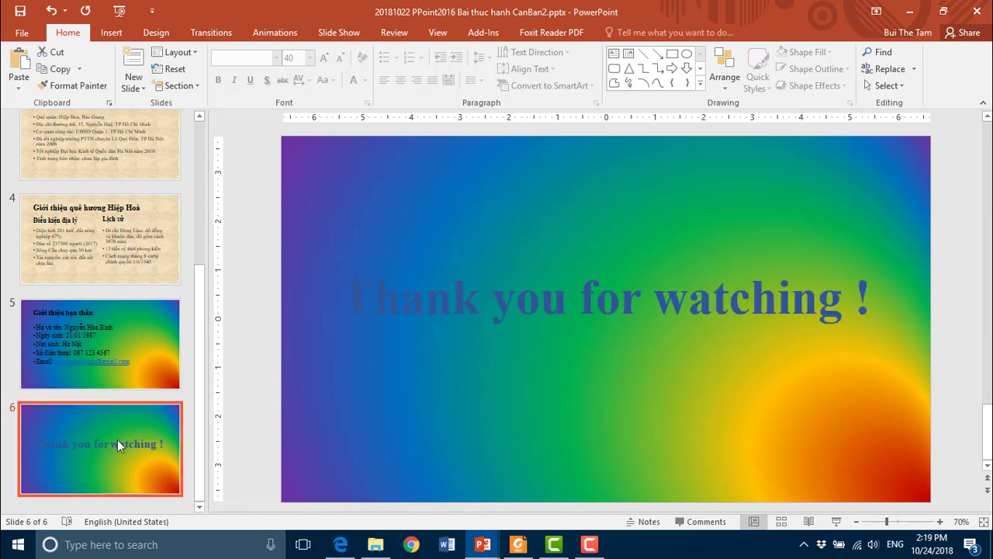
mouse_move(482, 545)
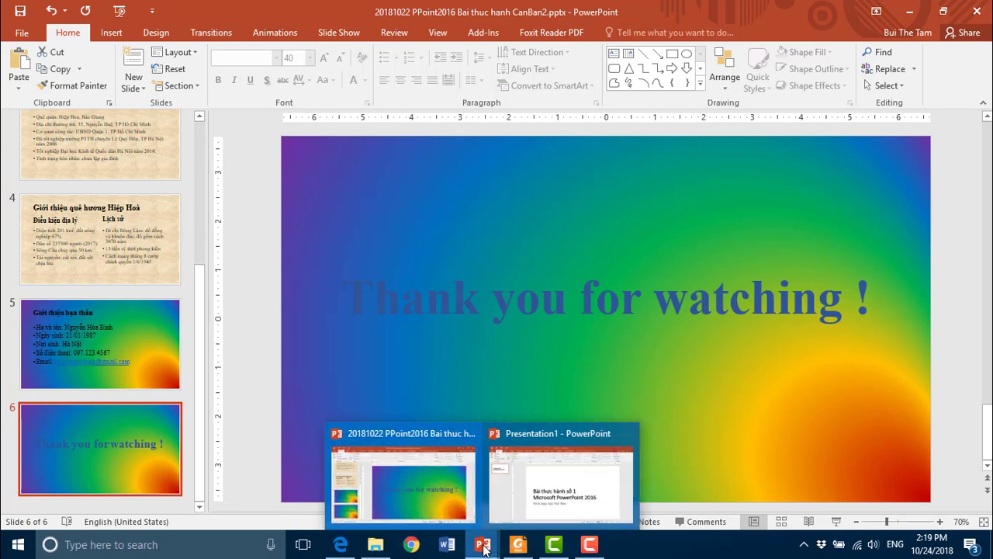
left_click(518, 547)
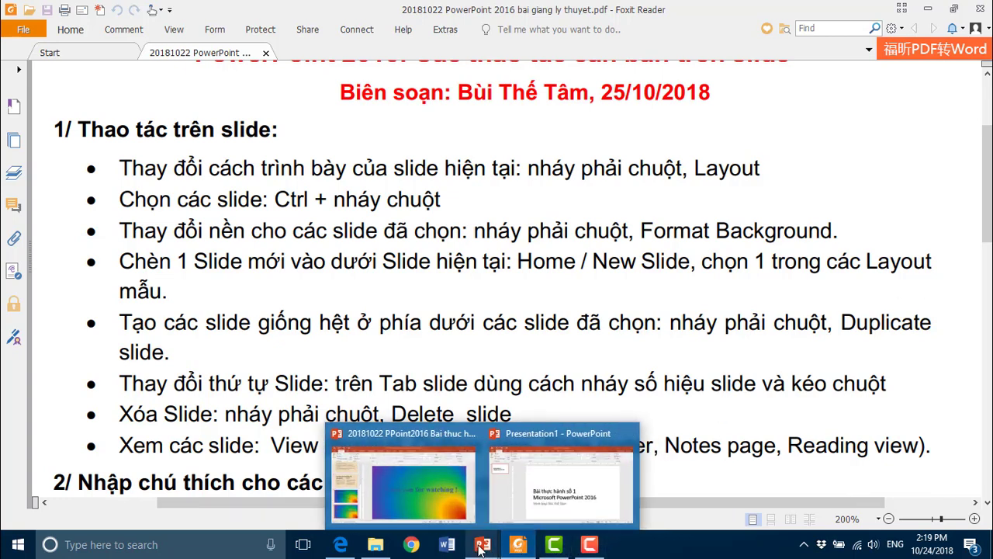
left_click(415, 477)
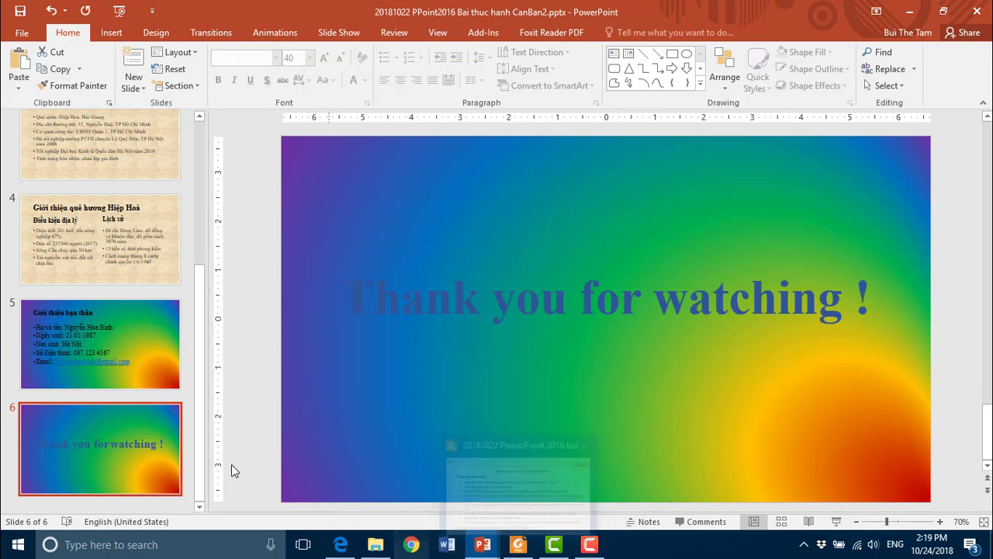
- Select title slide 1 and show the New Slide layout gallery
left_click_drag(199, 305, 210, 150)
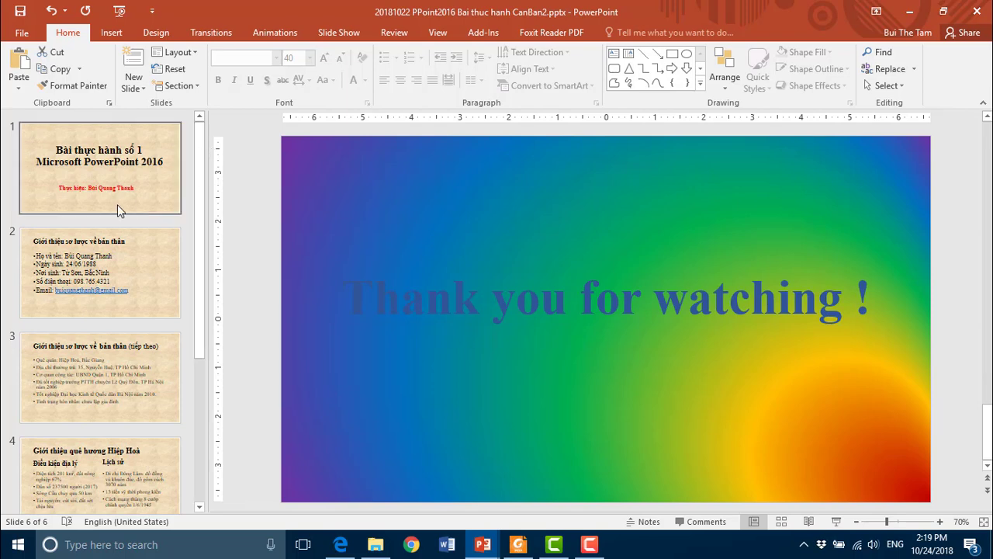
left_click(55, 184)
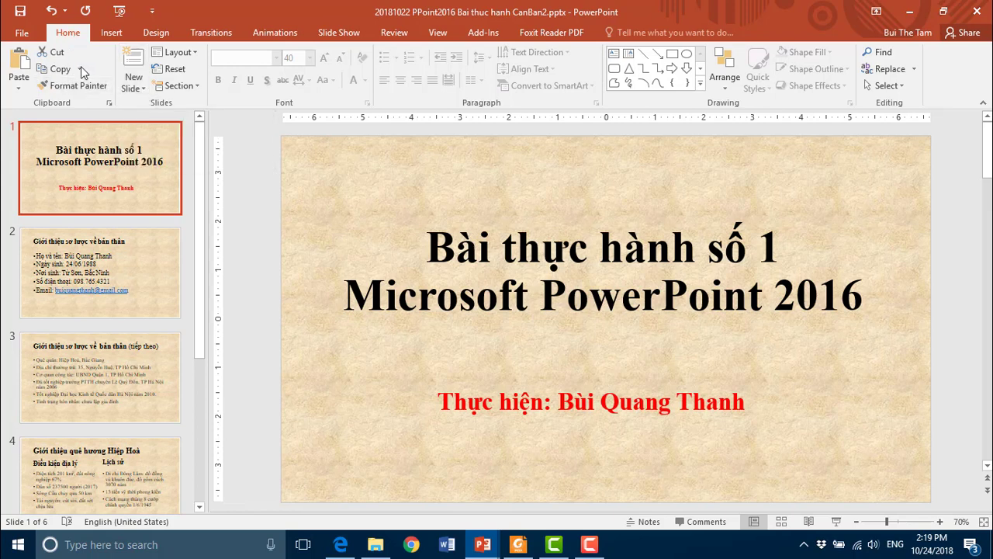
left_click(142, 90)
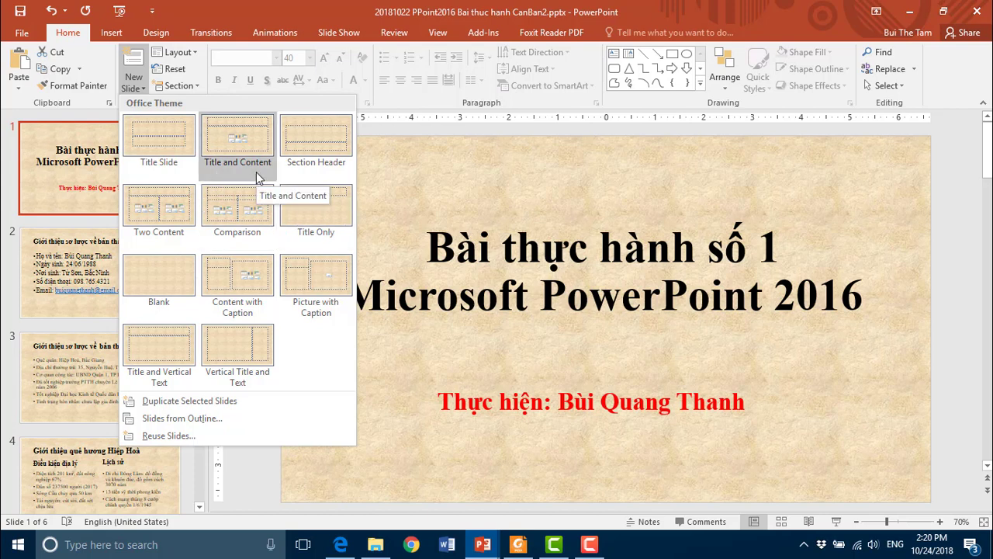
- Insert a Title and Content slide after slide 1 titled 'Các thao tác căn bản trên slide'
left_click(237, 137)
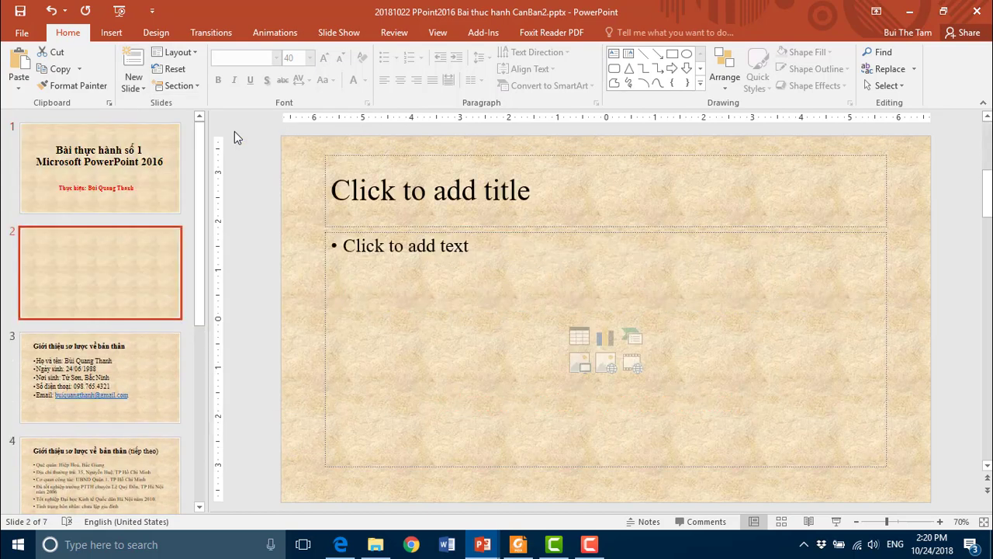
left_click(333, 192)
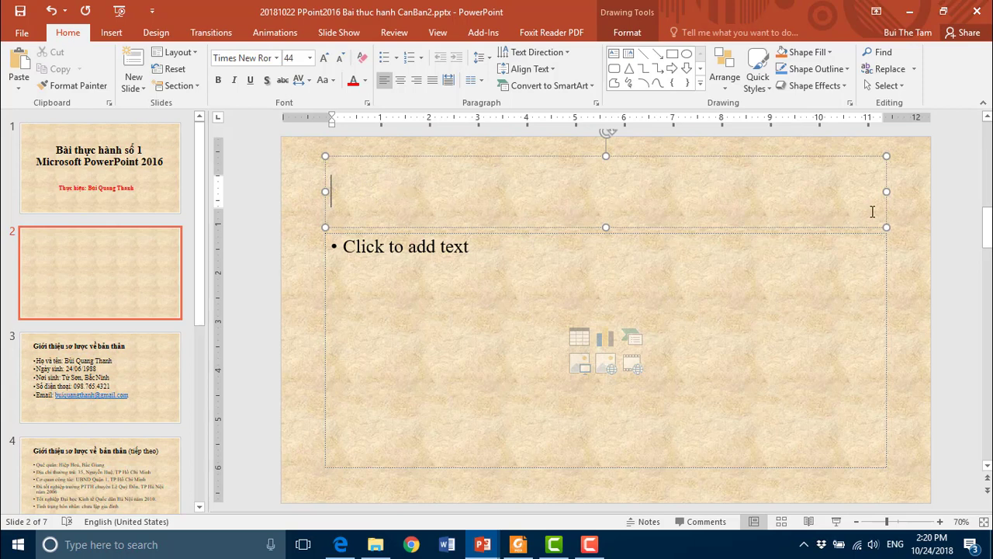
type("Ca")
type("c thao ")
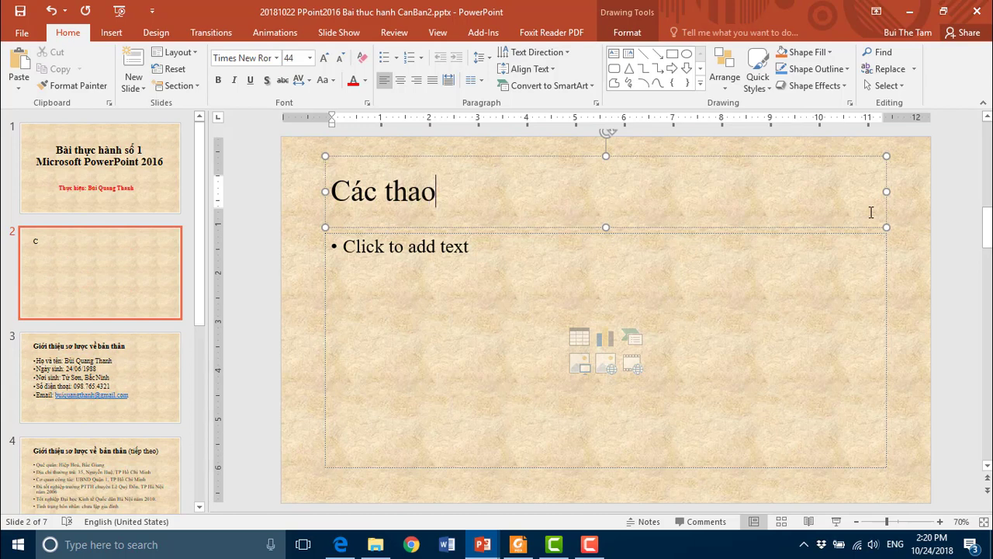
type("tác c")
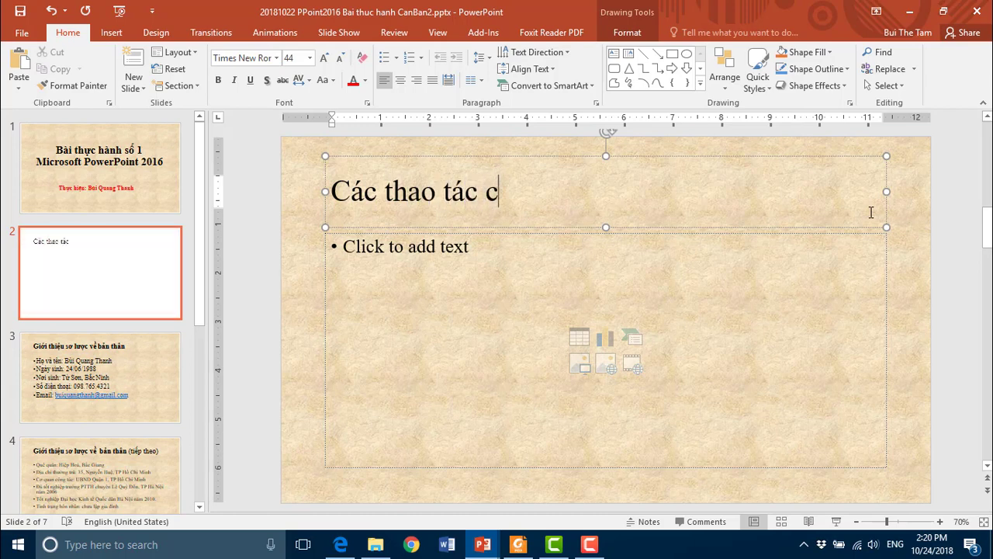
type("ăn banả")
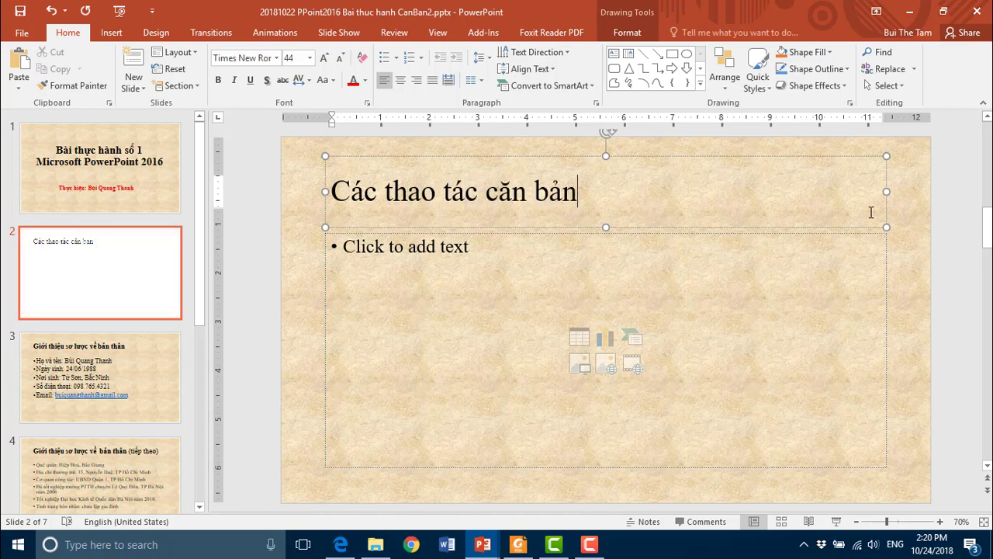
type(" tre")
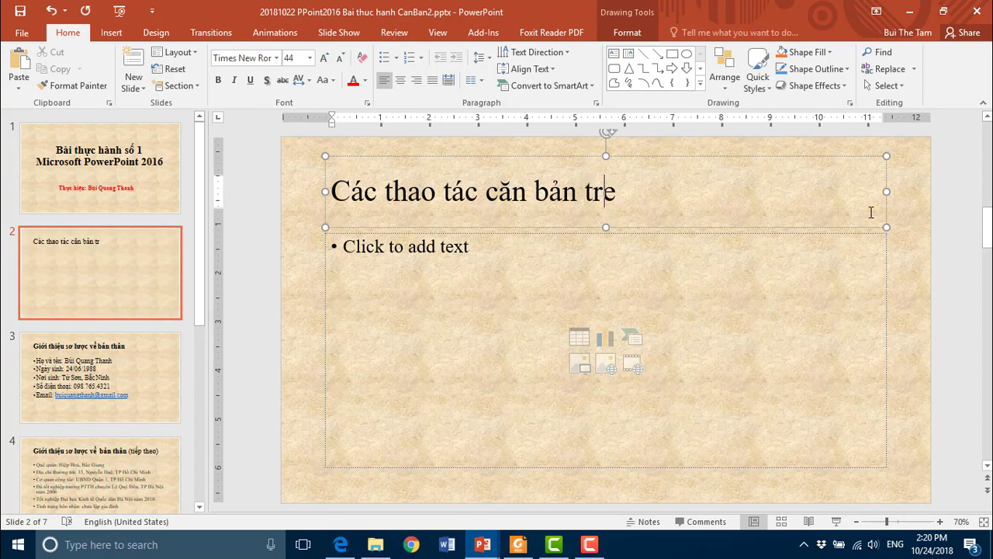
type("ên slide")
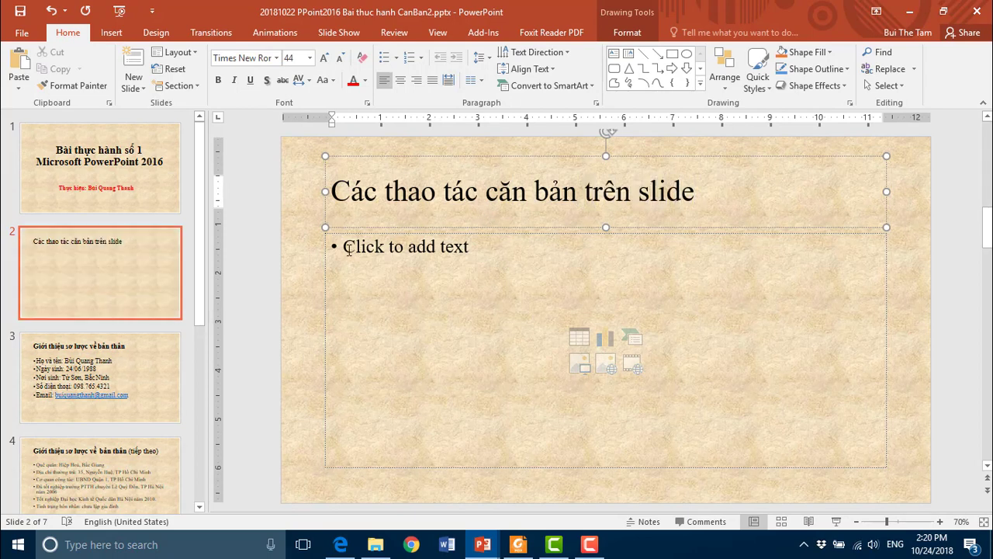
- Add the two bullets 'Thêm một slide mới' and 'Xoá một slide'
left_click(350, 249)
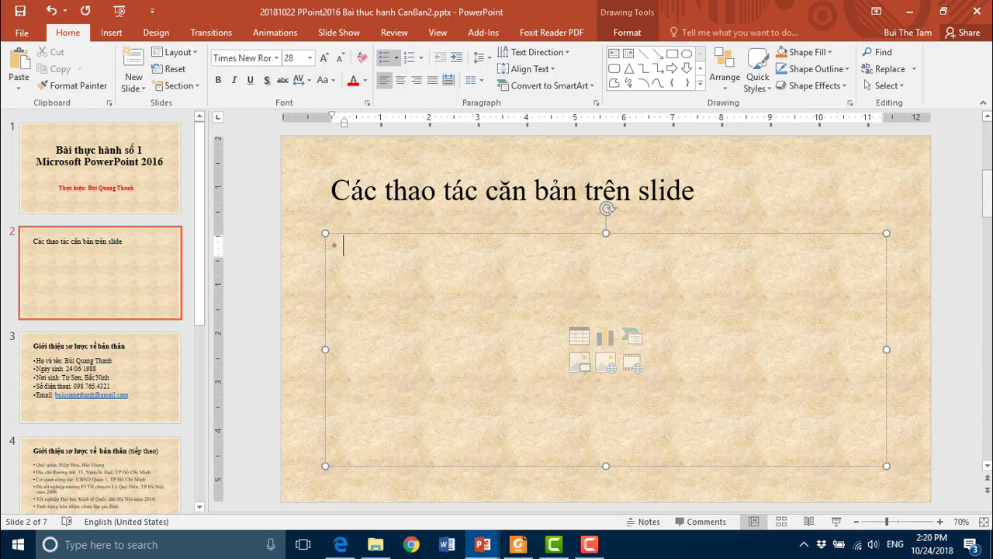
type("Th")
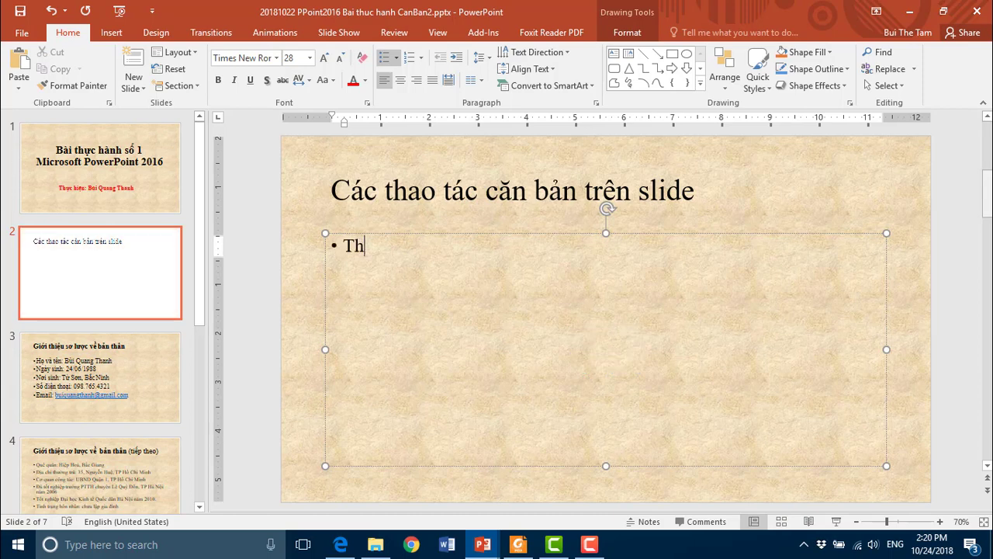
type("eem mô")
type("t slide")
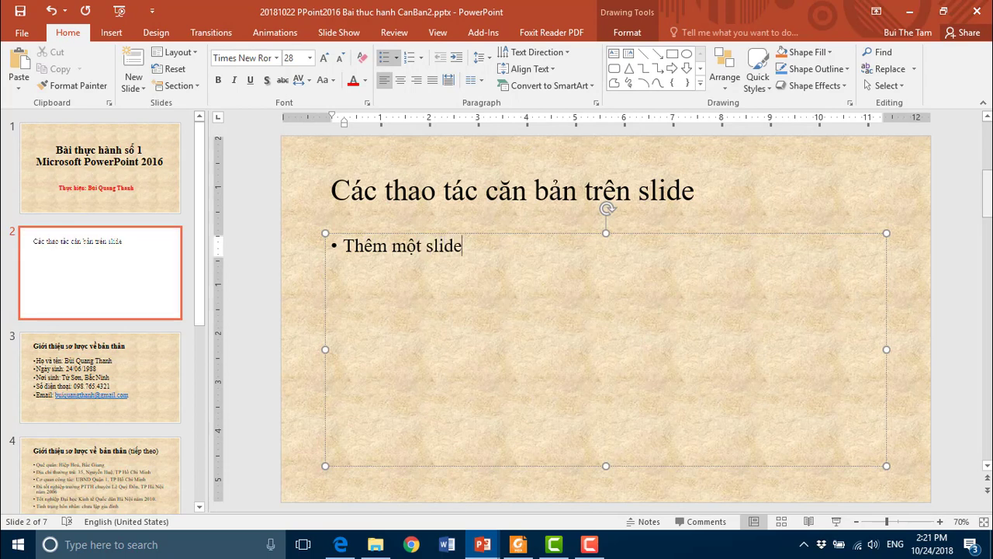
type(" mơi")
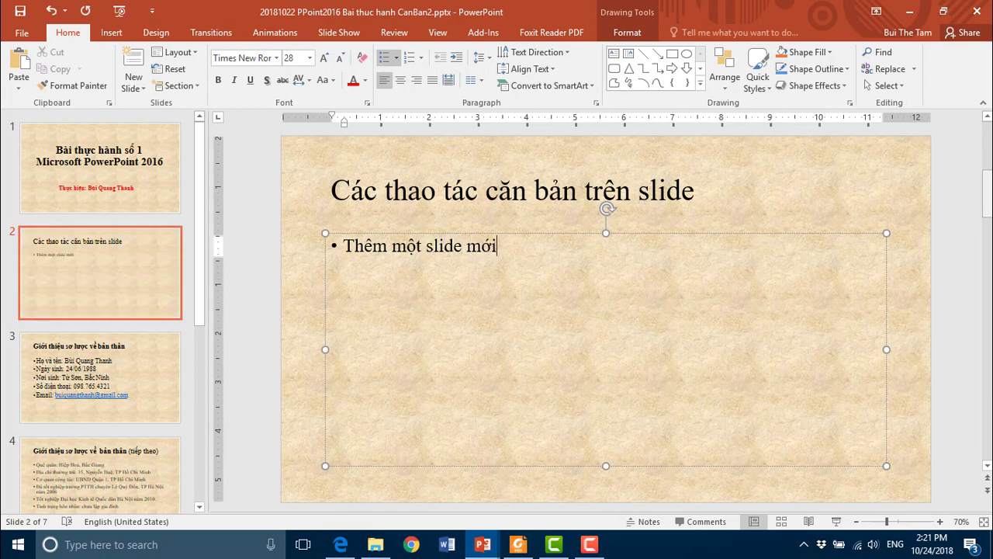
key("Return")
type("X")
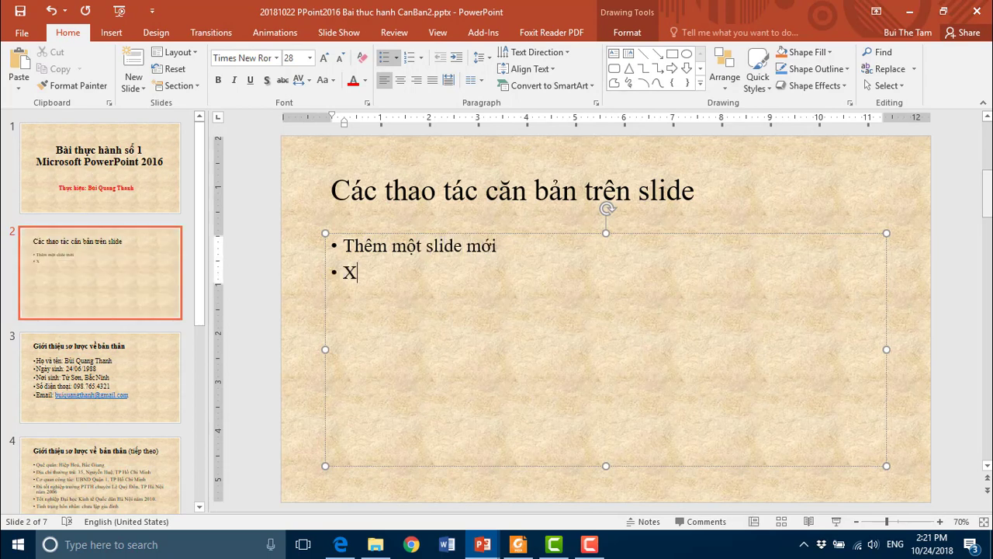
type("oá mô")
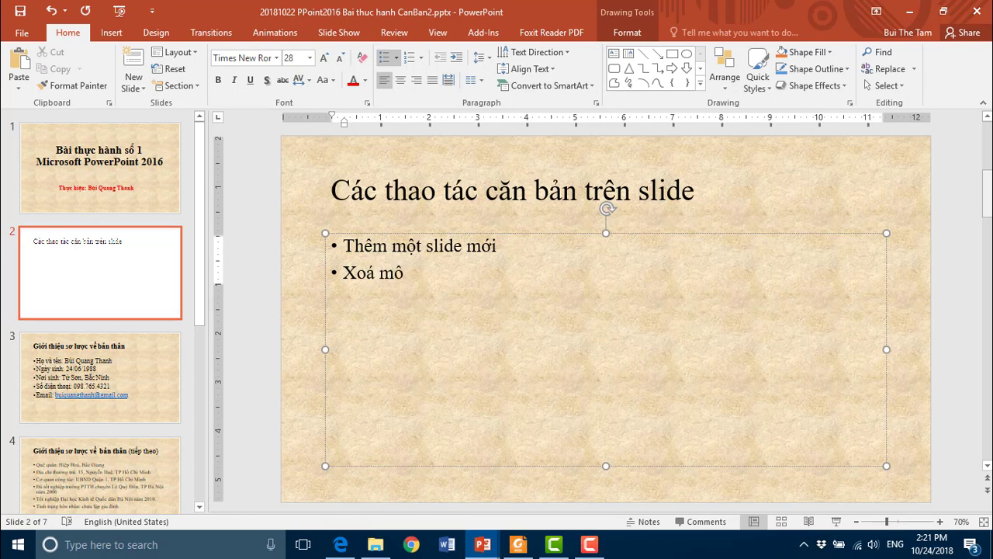
key("BackSpace")
type("ột slide")
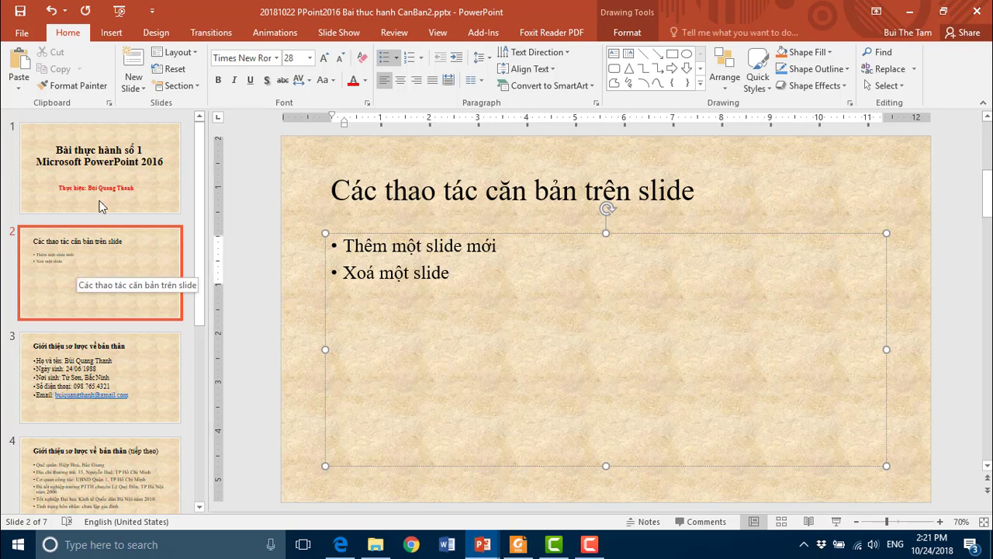
left_click(135, 84)
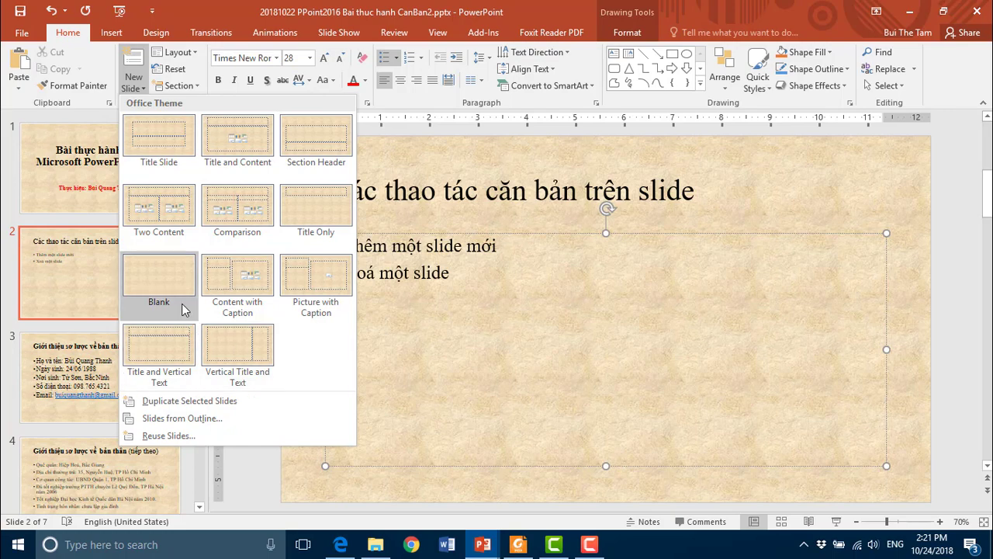
- Dismiss the layout gallery, review the slide-operations list in the Foxit PDF, and return to PowerPoint
left_click(601, 343)
mouse_move(519, 544)
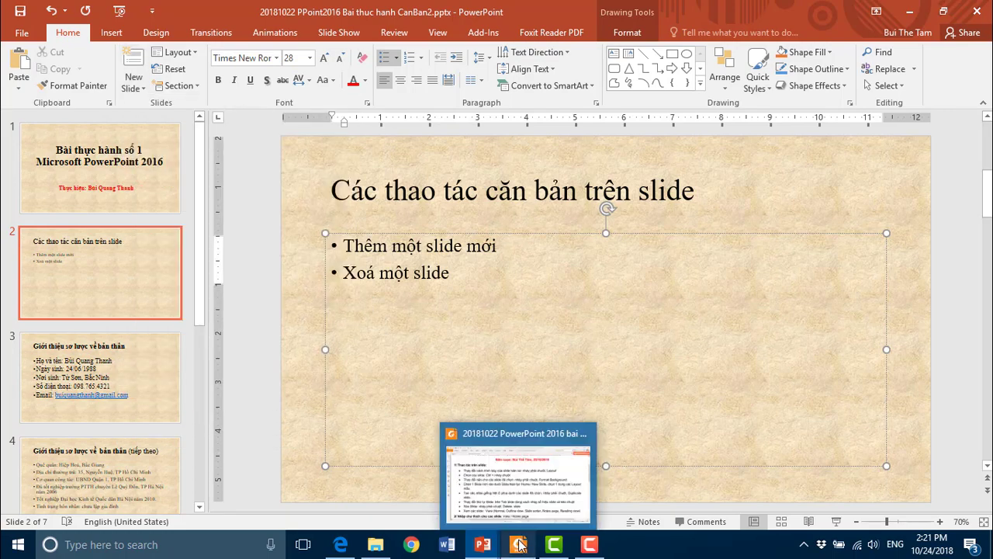
left_click(519, 544)
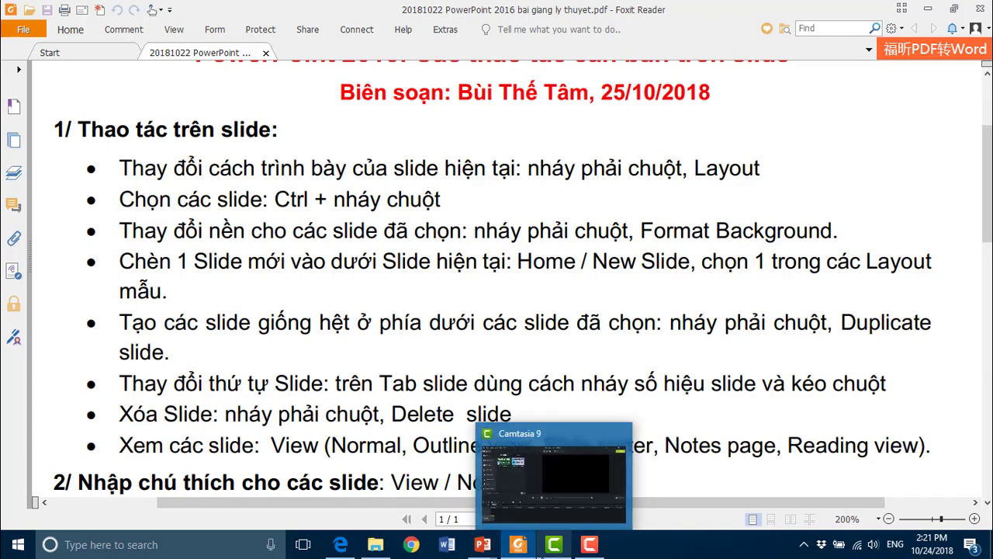
mouse_move(482, 544)
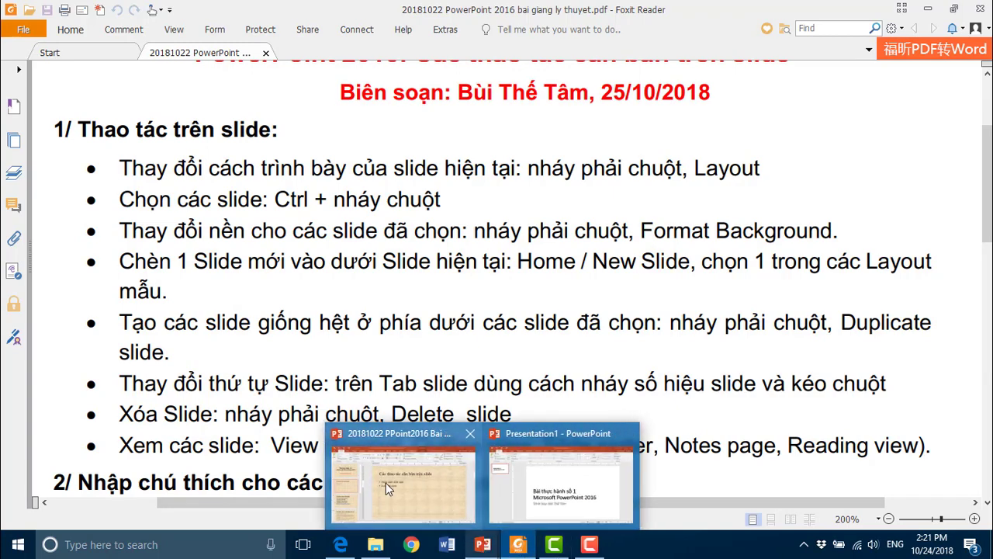
left_click(386, 483)
- Scroll the thumbnail pane to bring up slide 3, 'Giới thiệu sơ lược về bản thân'
scroll(254, 356, "down", 2)
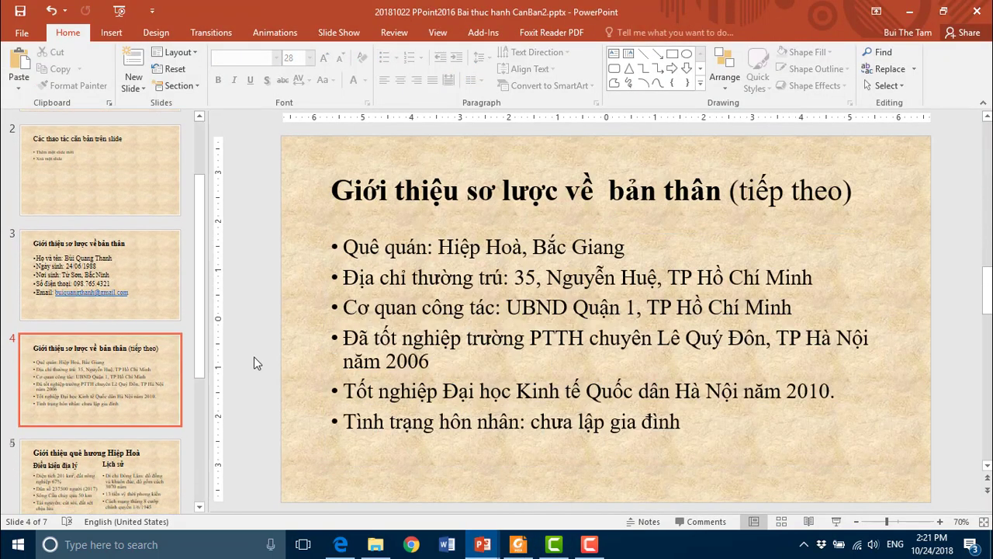
scroll(254, 356, "down", 2)
scroll(254, 357, "up", 2)
scroll(254, 356, "up", 1)
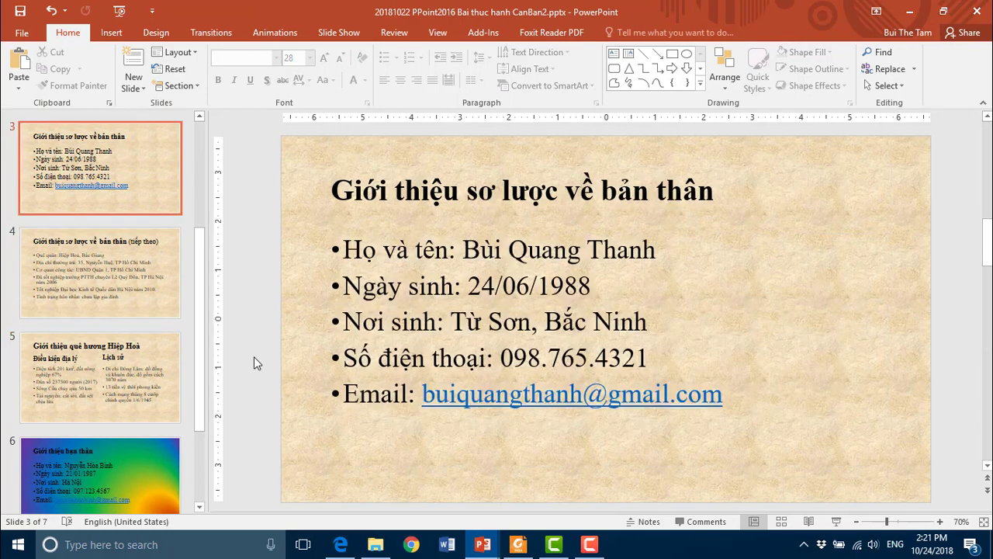
scroll(200, 260, "up", 2)
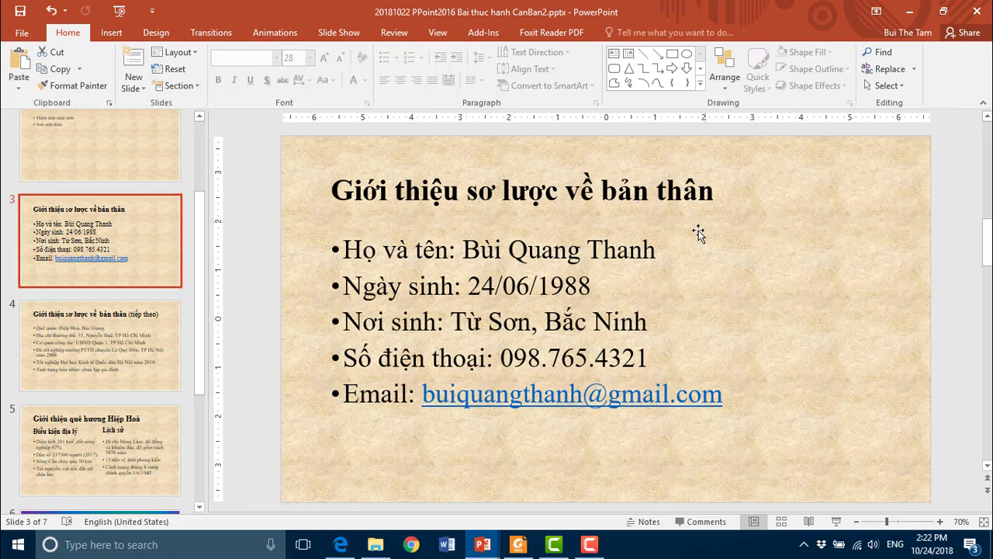
- Duplicate slide 3 and change 'bản thân' to 'bạn thân' in the copy's title
right_click(157, 247)
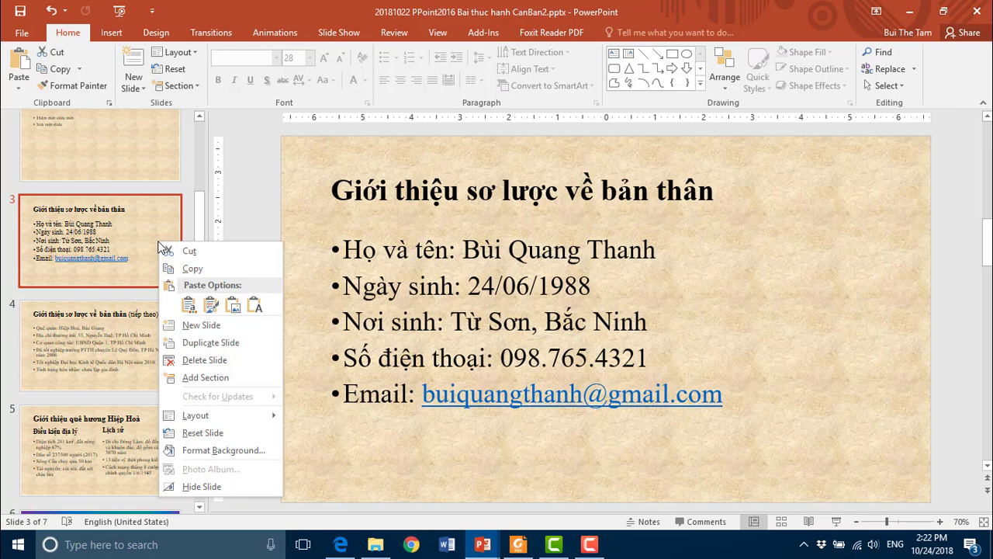
left_click(210, 343)
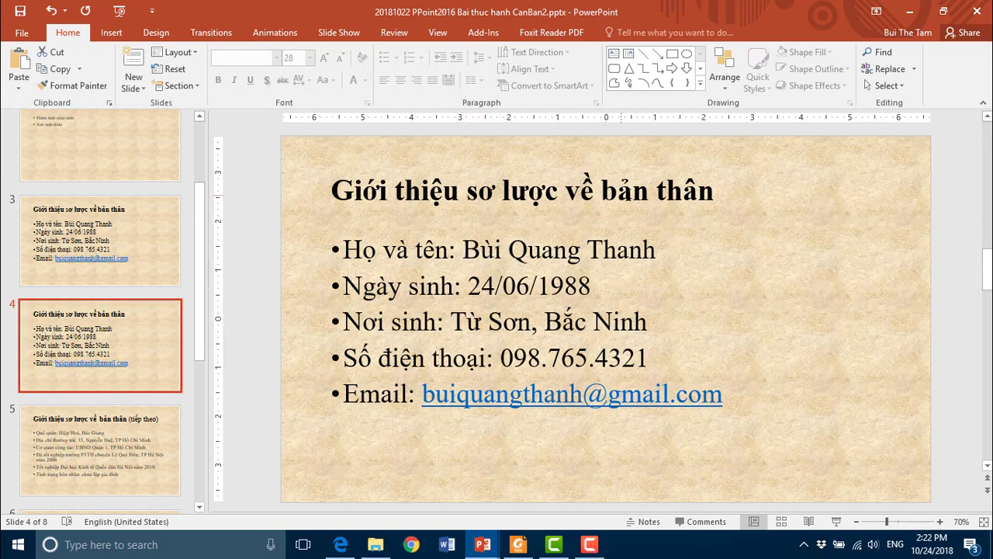
left_click(618, 193)
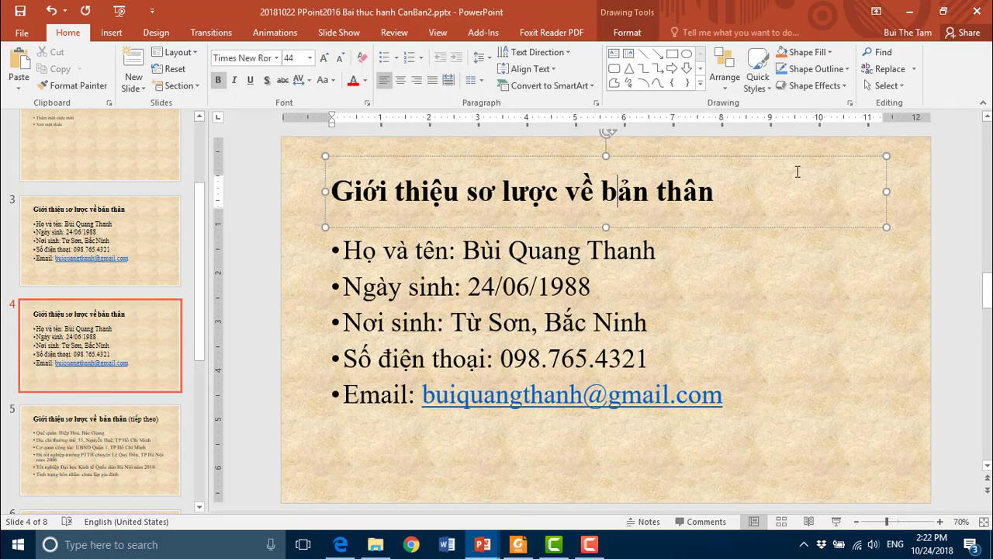
key("BackSpace")
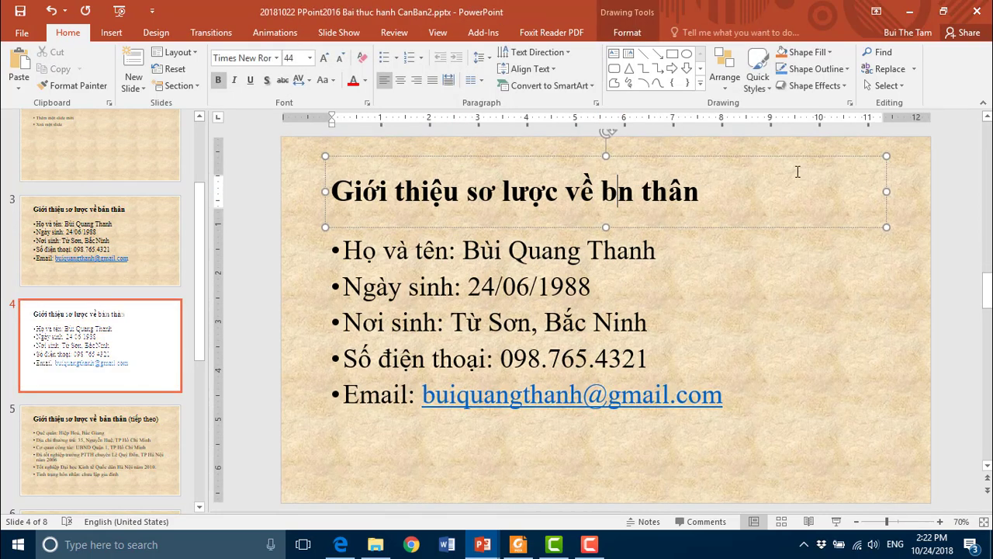
type("aj")
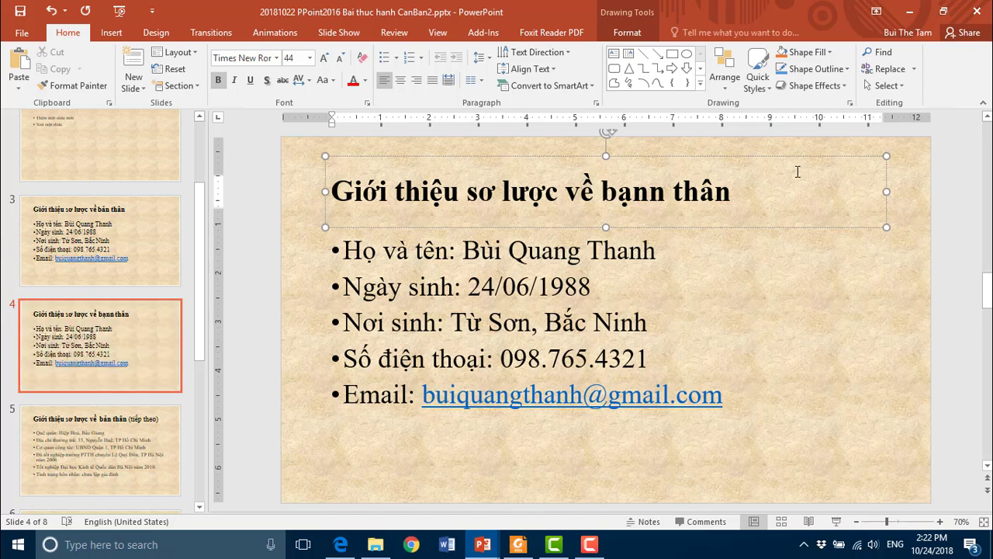
key("Delete")
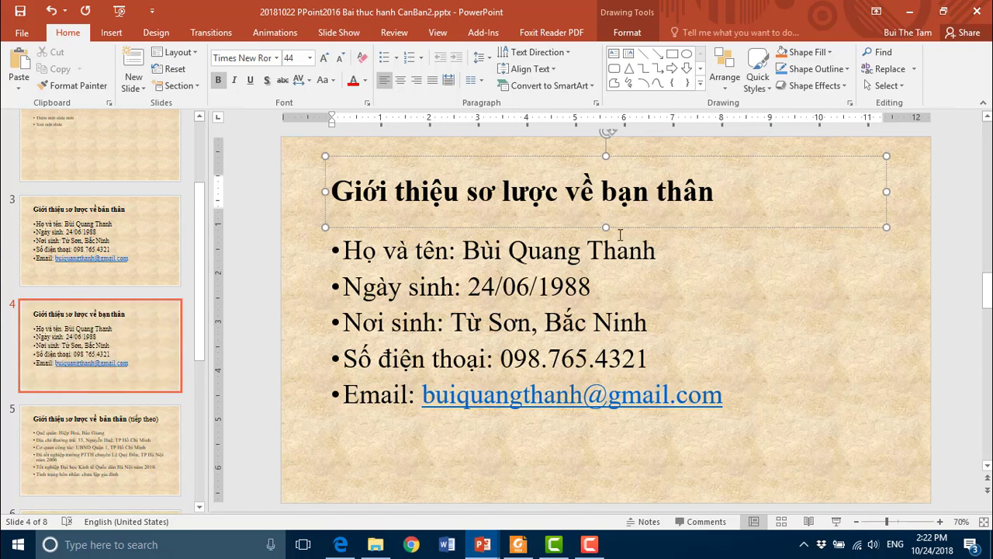
- Replace the full name on the first bullet with a different name, keeping 'Ngày sinh' on its own line
left_click_drag(660, 250, 469, 259)
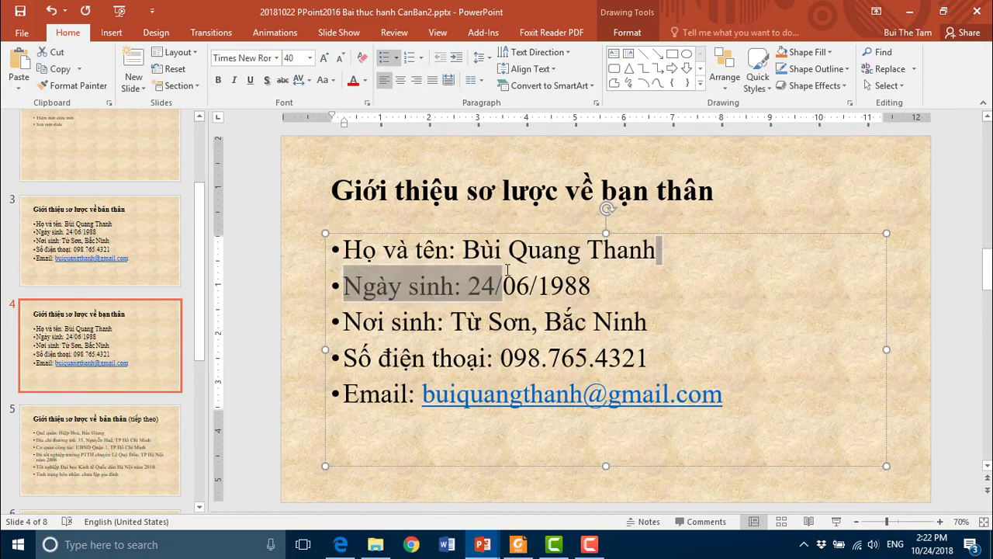
key("Delete")
key("Delete")
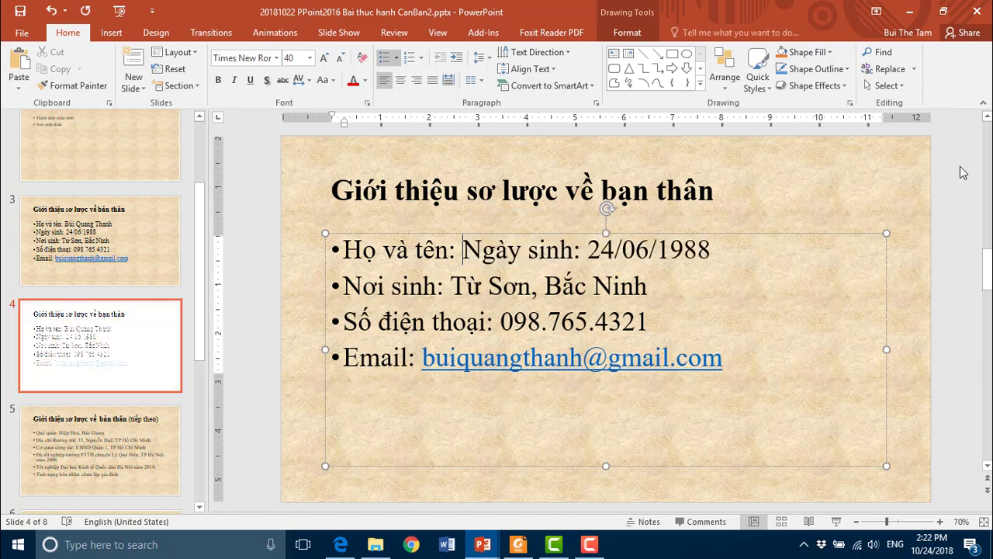
type("Ng")
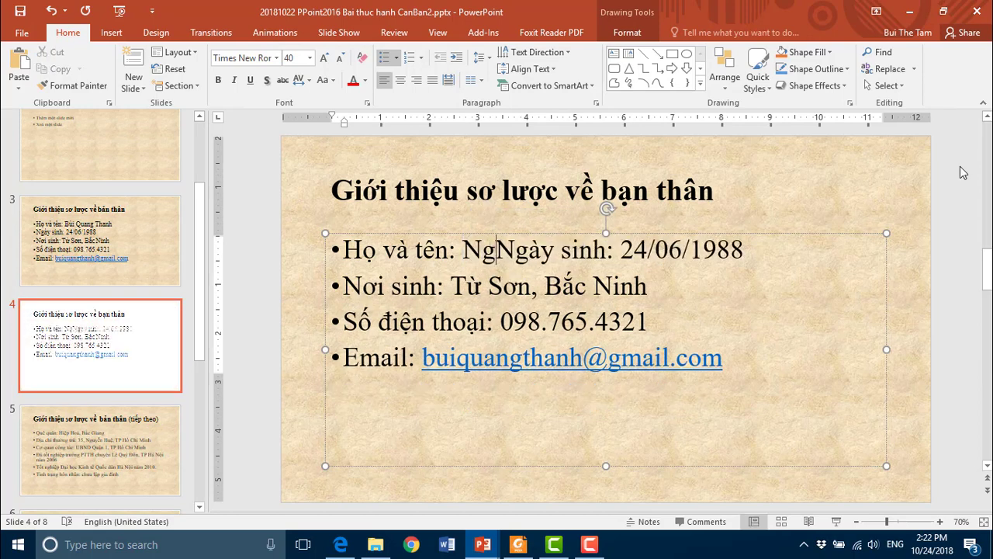
type("uyễn V")
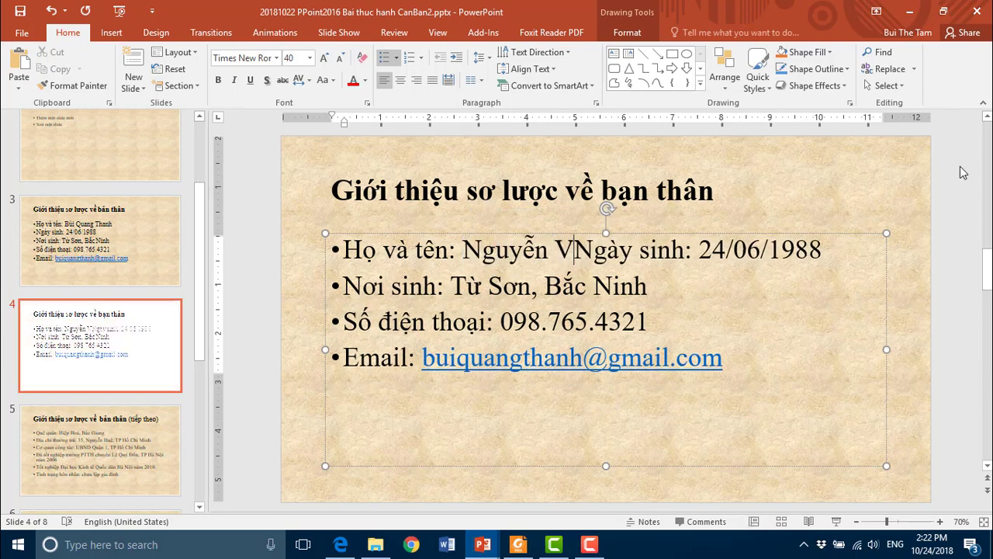
type("ăn ")
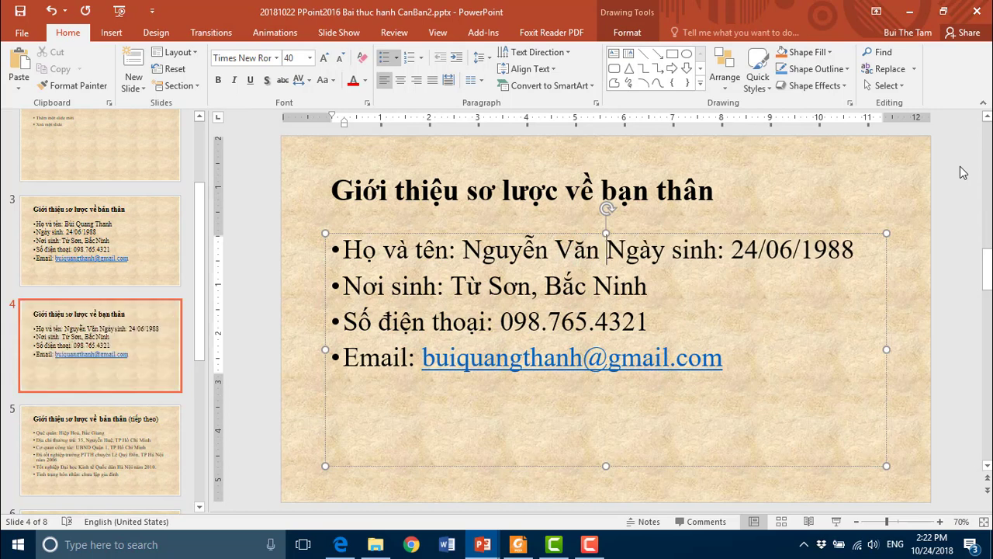
type("BìnhNgày sinh")
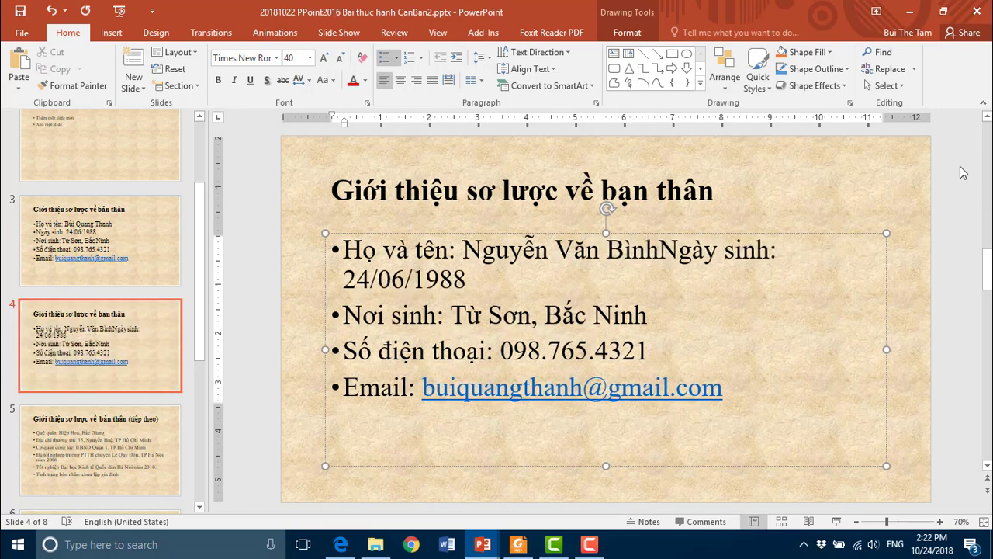
key("Return")
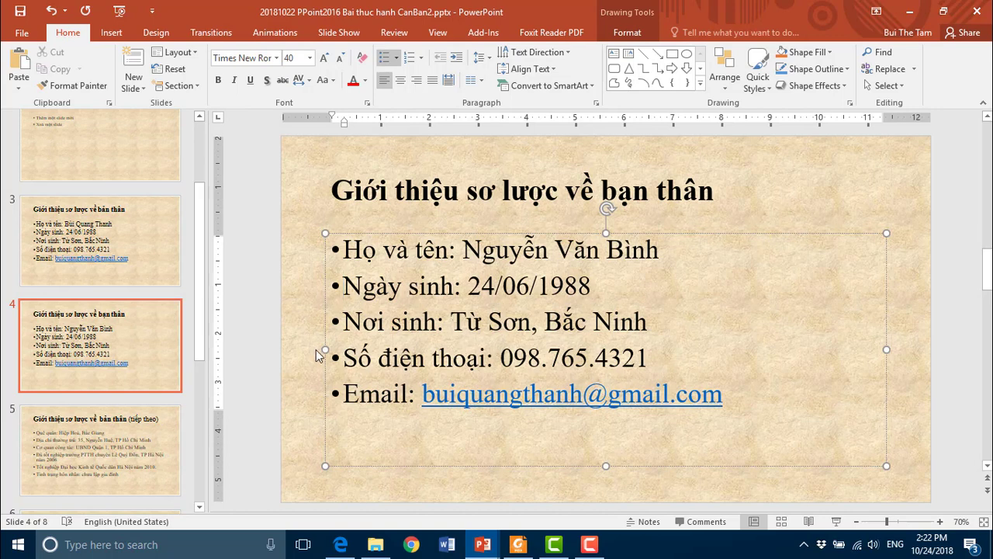
left_click(298, 303)
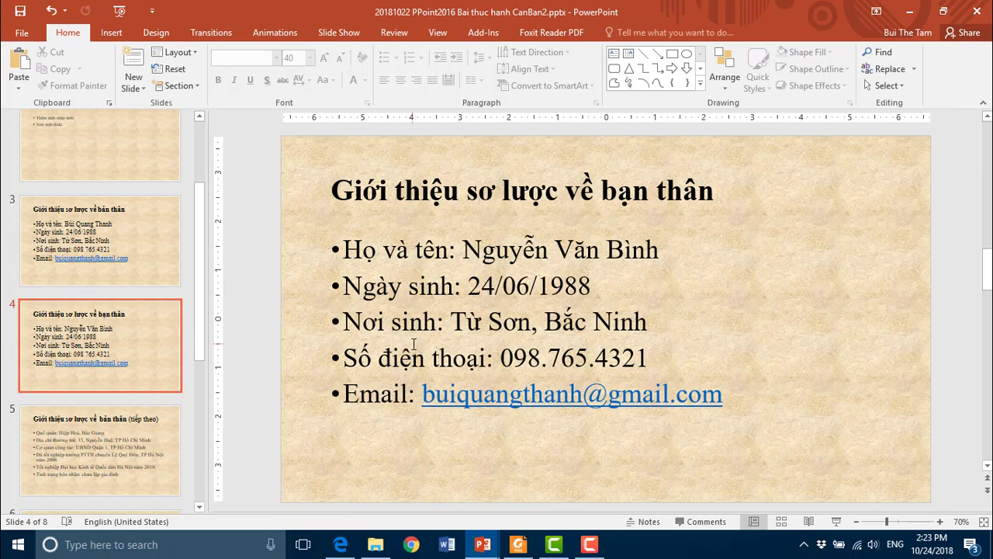
mouse_move(518, 544)
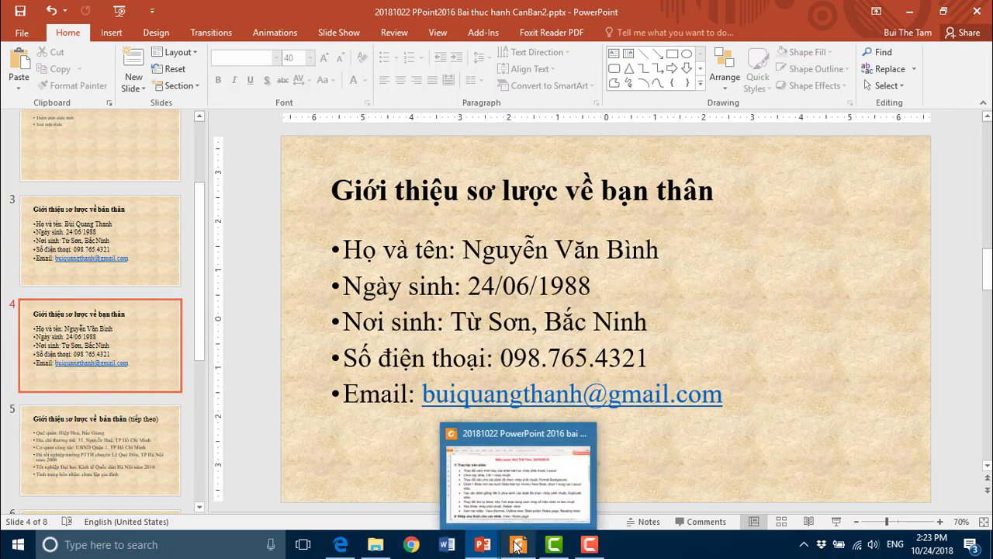
left_click(511, 489)
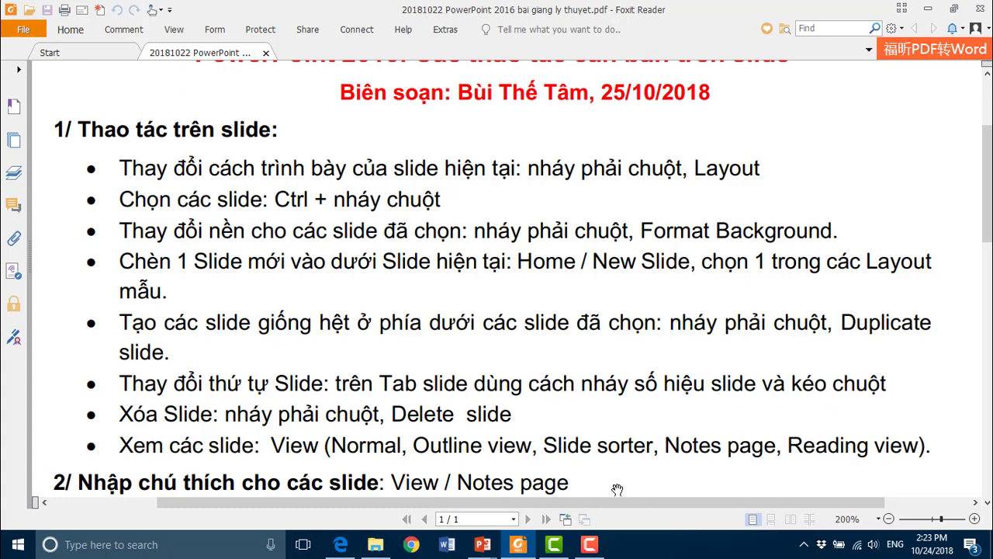
mouse_move(482, 545)
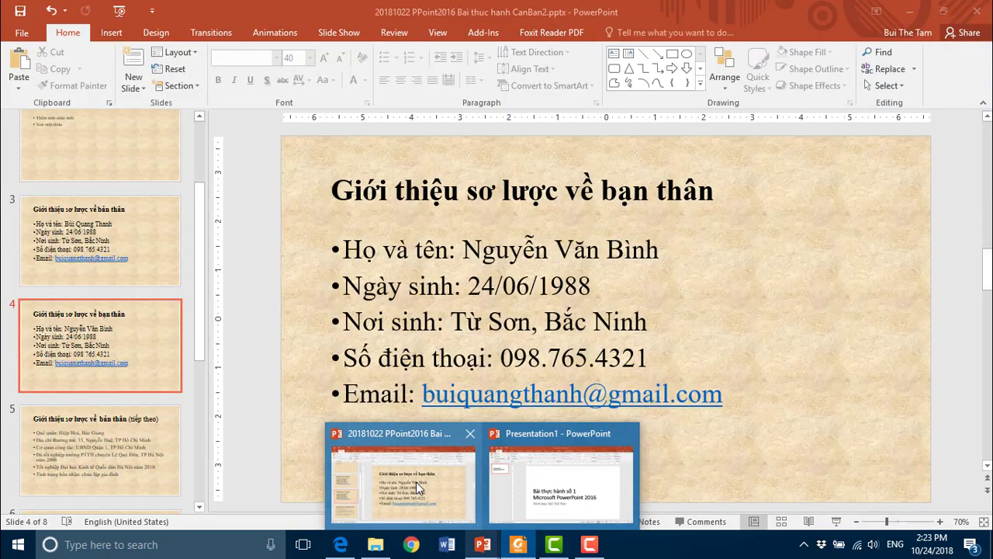
left_click(416, 482)
- Move the 'Các thao tác căn bản trên slide' slide to the end of the deck
left_click(202, 286)
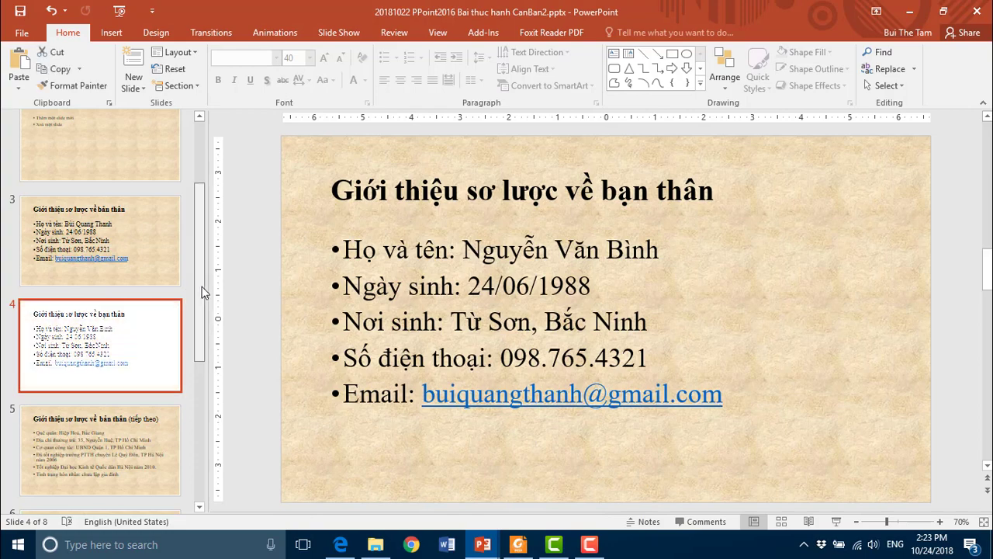
mouse_move(201, 292)
left_mouse_down()
mouse_move(201, 400)
mouse_move(193, 204)
left_mouse_up()
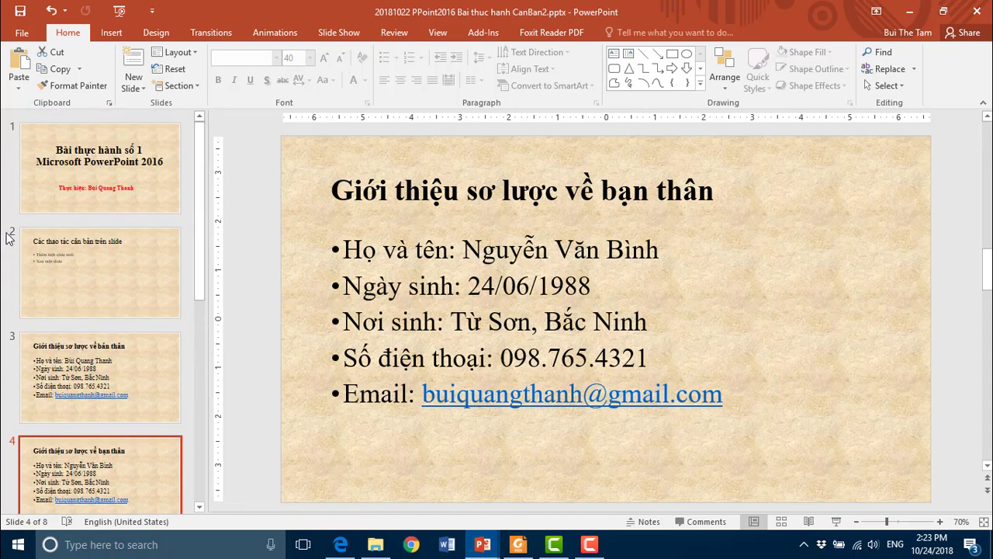
mouse_move(12, 237)
left_mouse_down()
mouse_move(9, 412)
mouse_move(19, 459)
mouse_move(14, 408)
left_mouse_up()
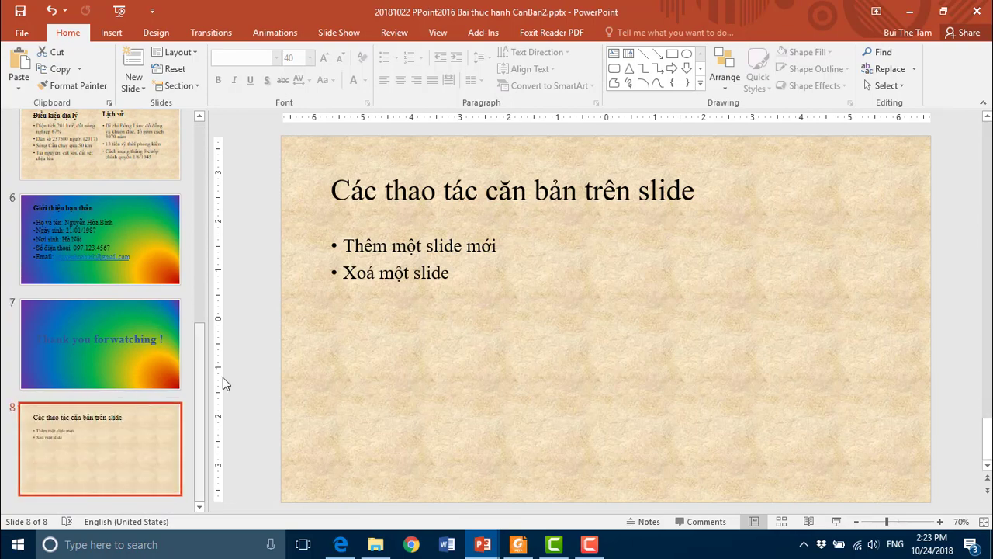
- Move the duplicate 'bạn thân' introduction slide to the very end as slide 8
left_click_drag(197, 370, 205, 160)
mouse_move(208, 197)
left_mouse_down()
mouse_move(207, 222)
mouse_move(207, 212)
left_mouse_up()
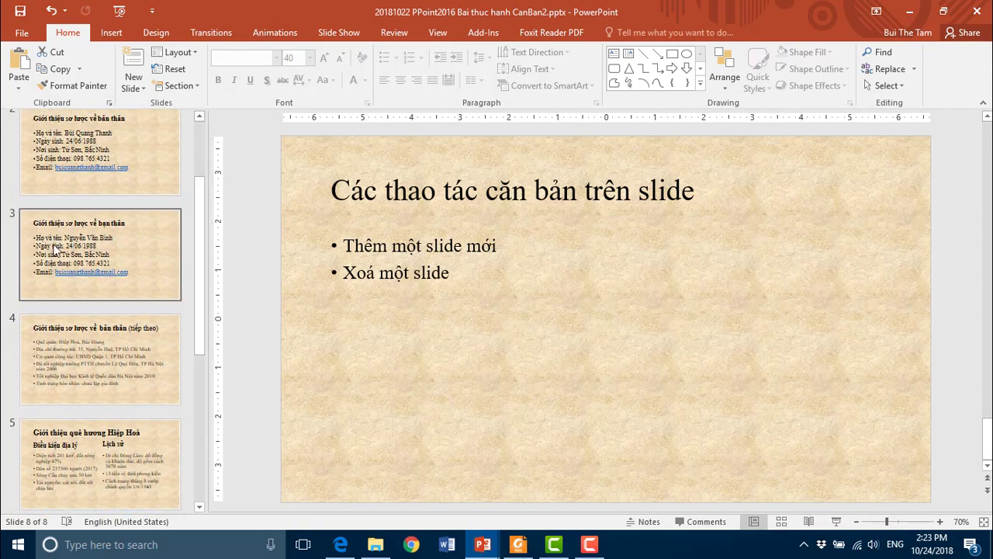
left_click_drag(10, 218, 10, 497)
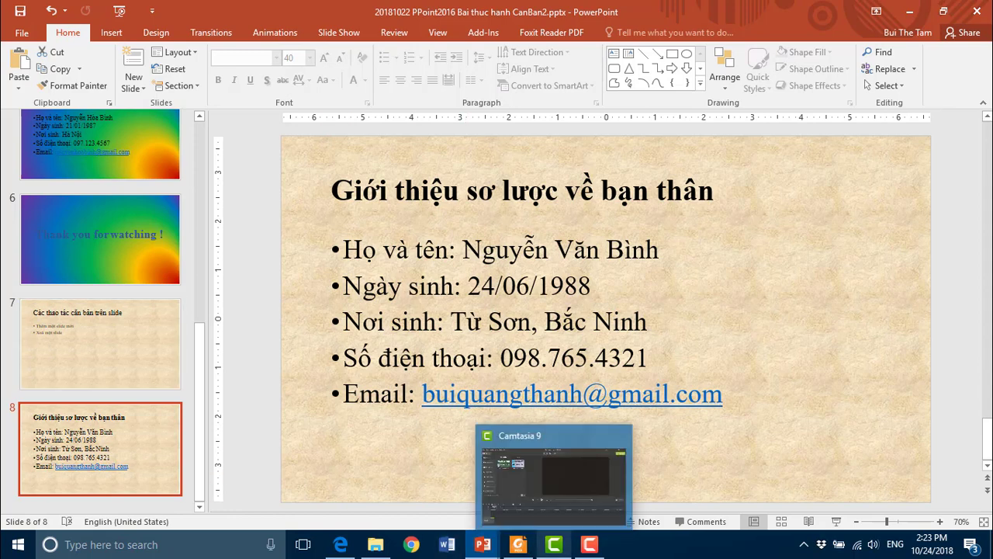
mouse_move(519, 544)
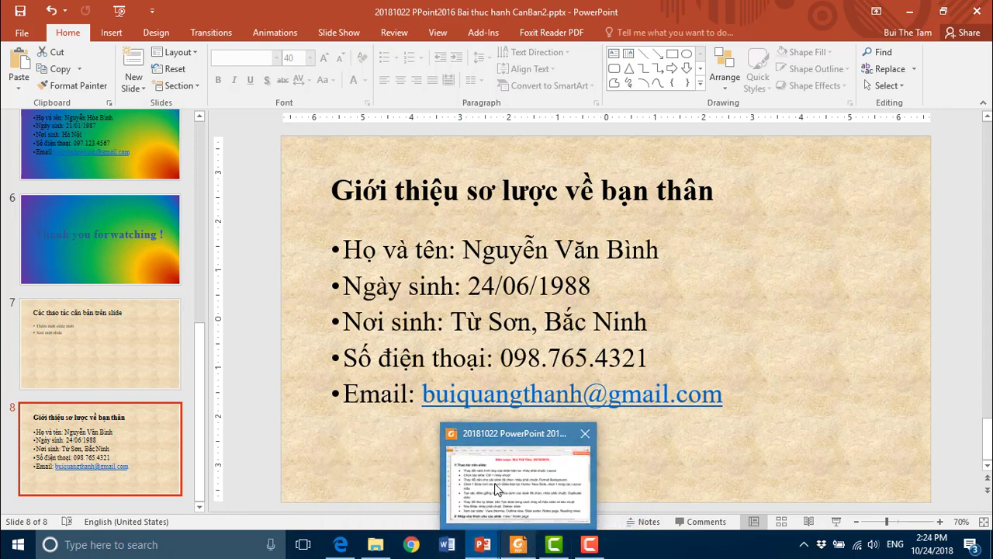
left_click(497, 486)
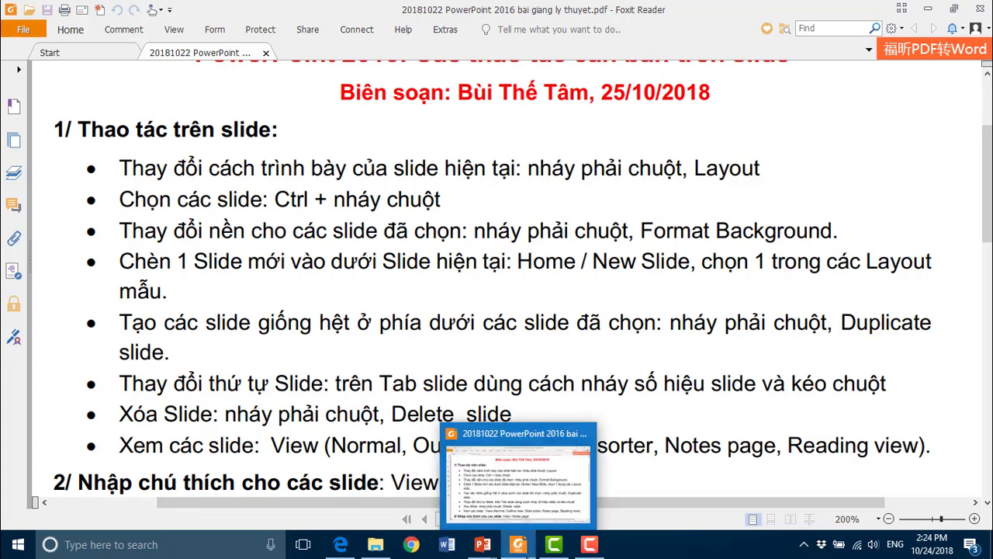
mouse_move(482, 544)
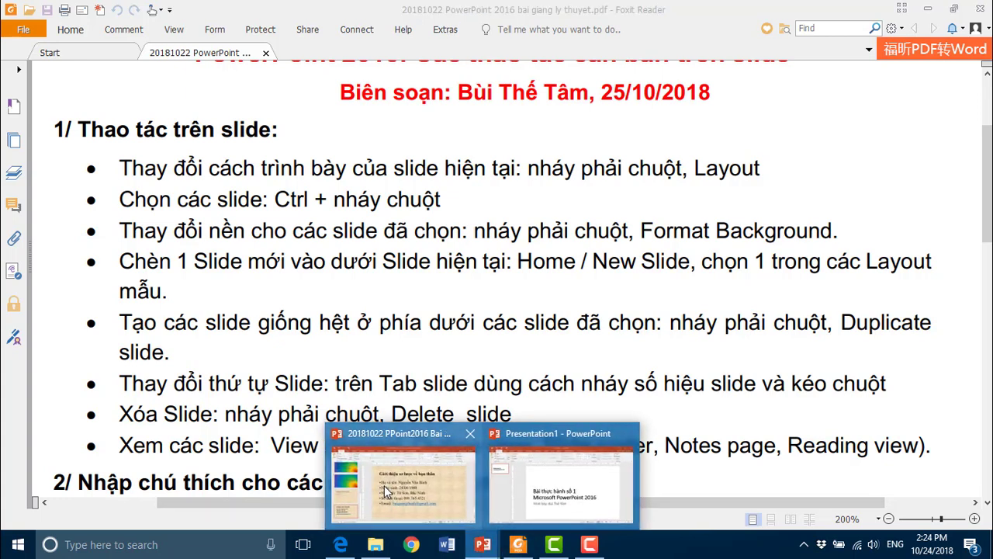
left_click(384, 485)
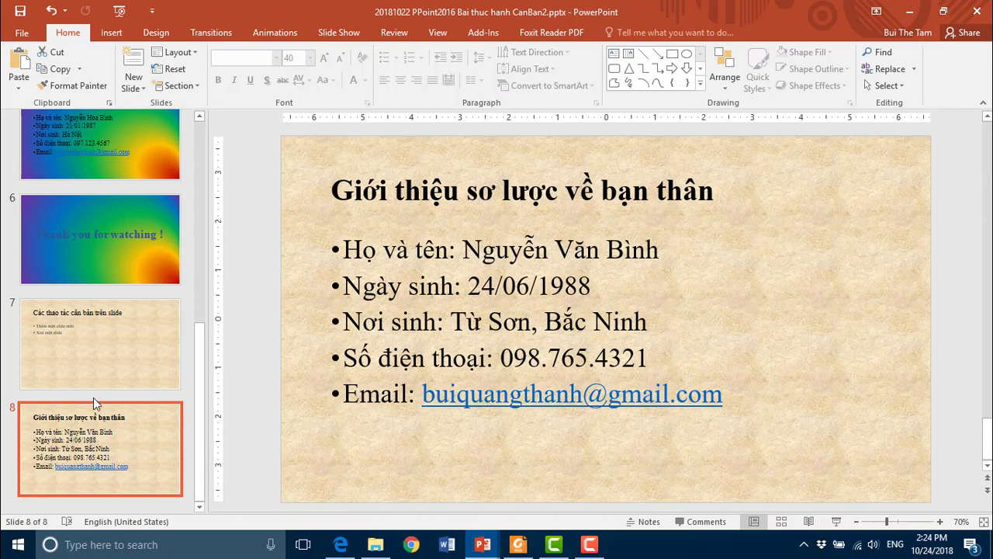
- Delete slides 7 and 8, leaving six slides ending on 'Thank you for watching !'
left_click(94, 338)
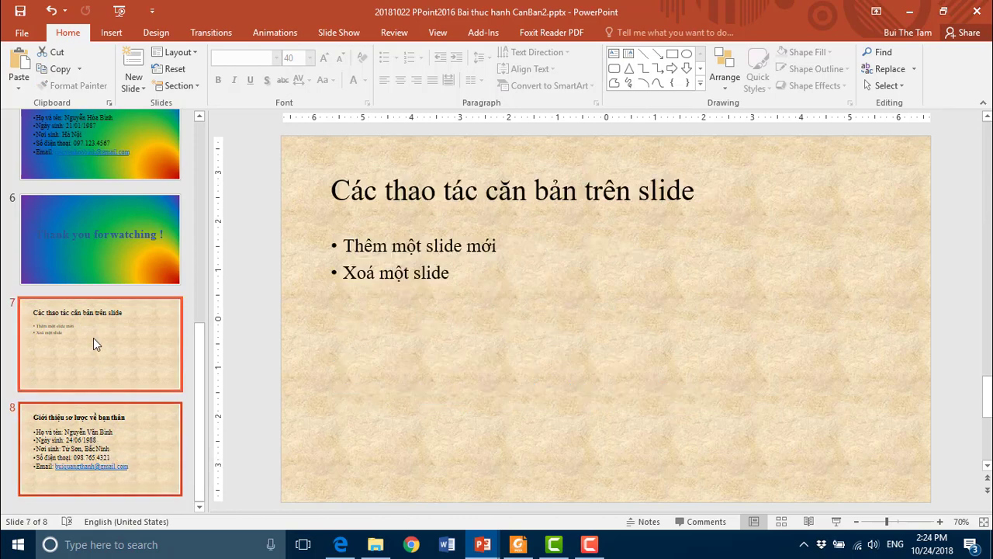
right_click(129, 359)
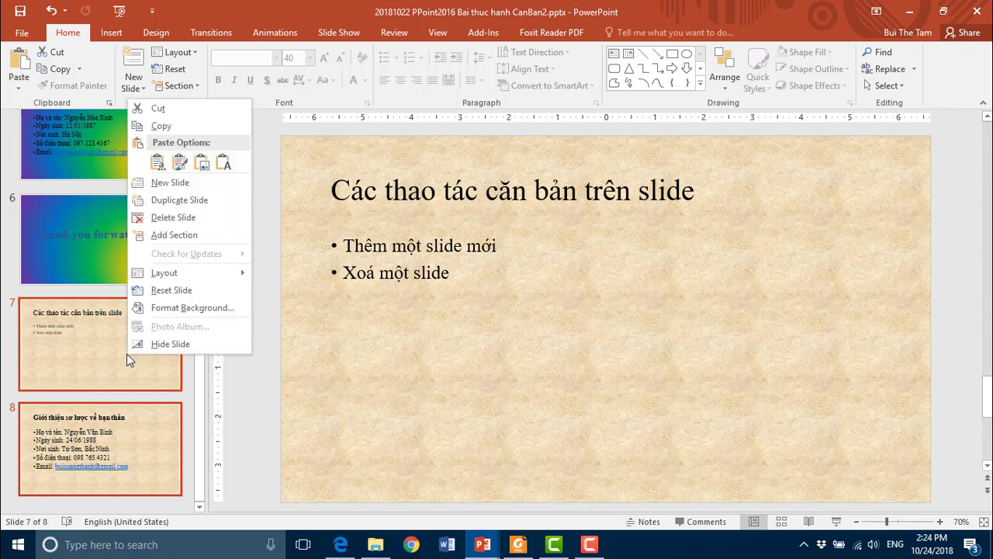
left_click(171, 216)
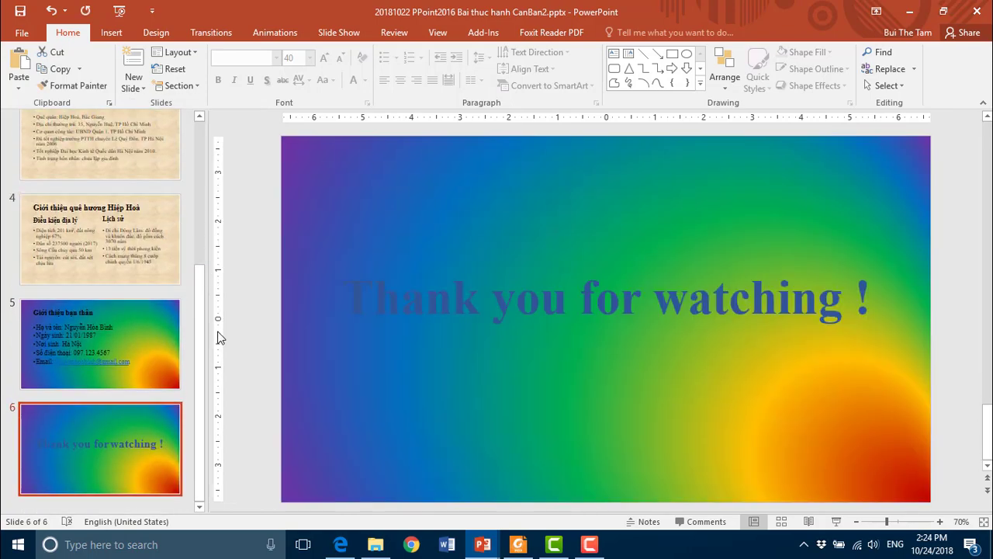
left_click_drag(195, 299, 201, 179)
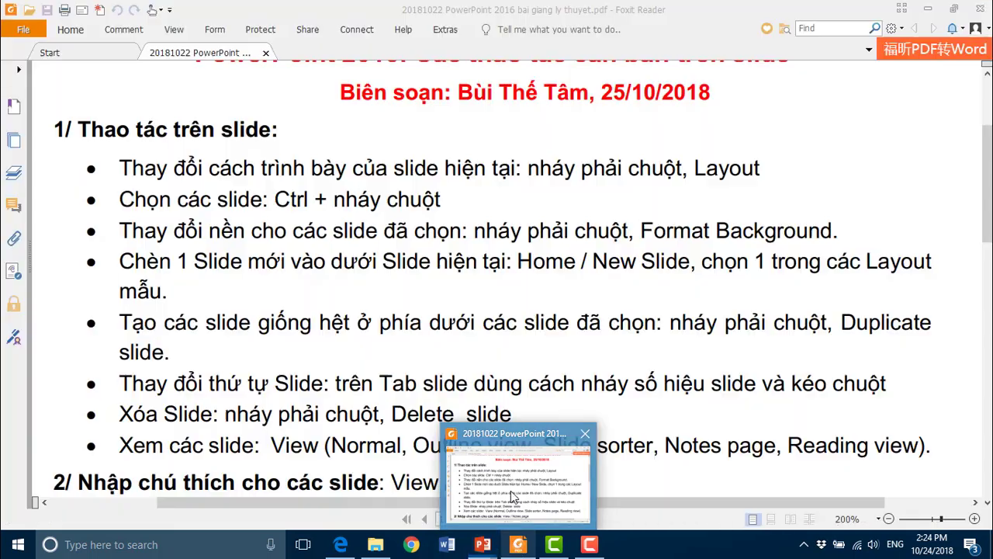
left_click(511, 491)
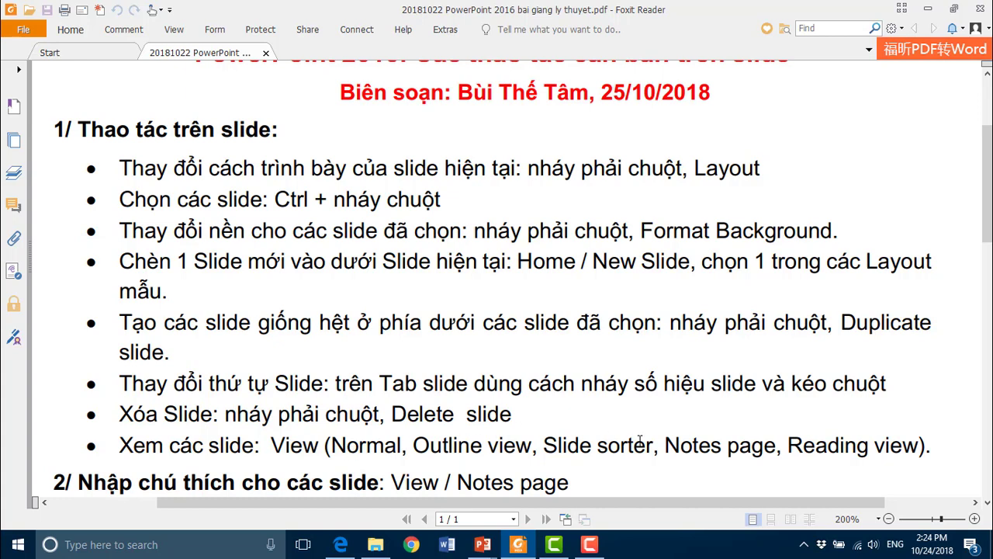
mouse_move(482, 544)
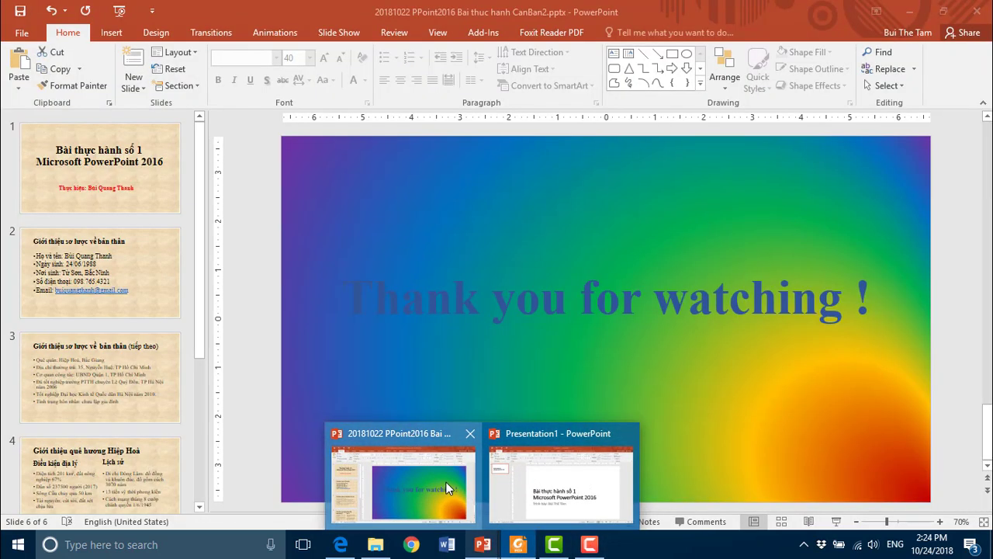
left_click(445, 485)
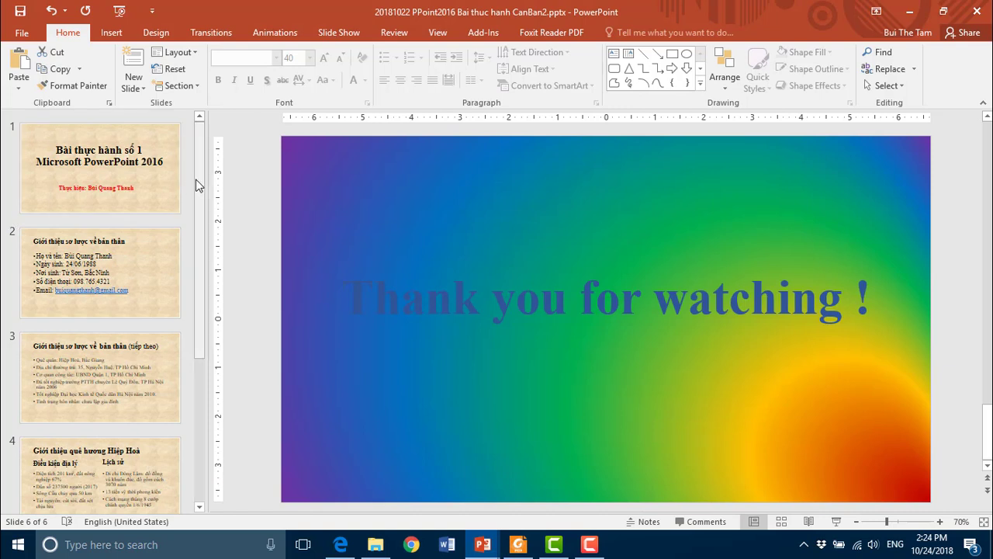
- Switch the deck to Outline View from the View tab
left_click(437, 32)
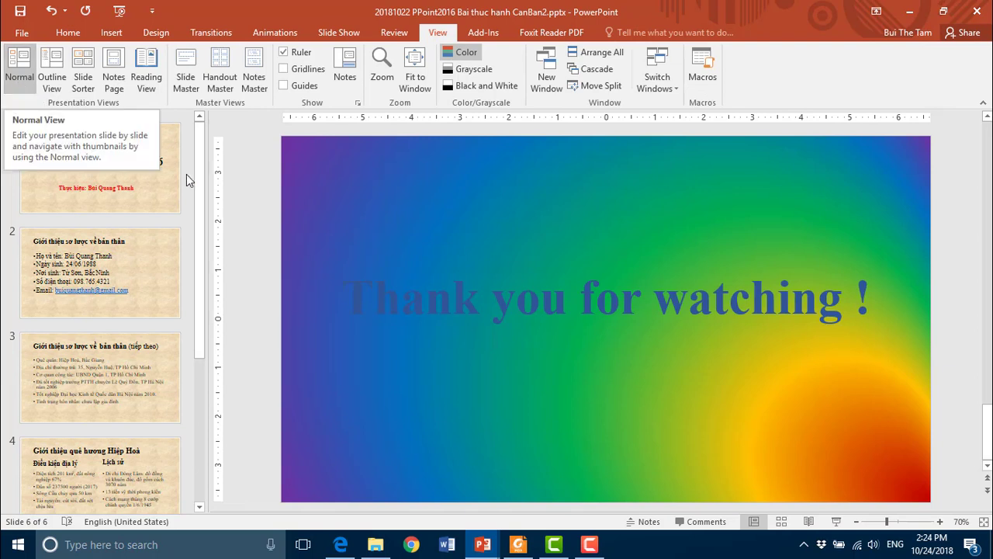
left_click(200, 251)
left_click_drag(200, 250, 188, 184)
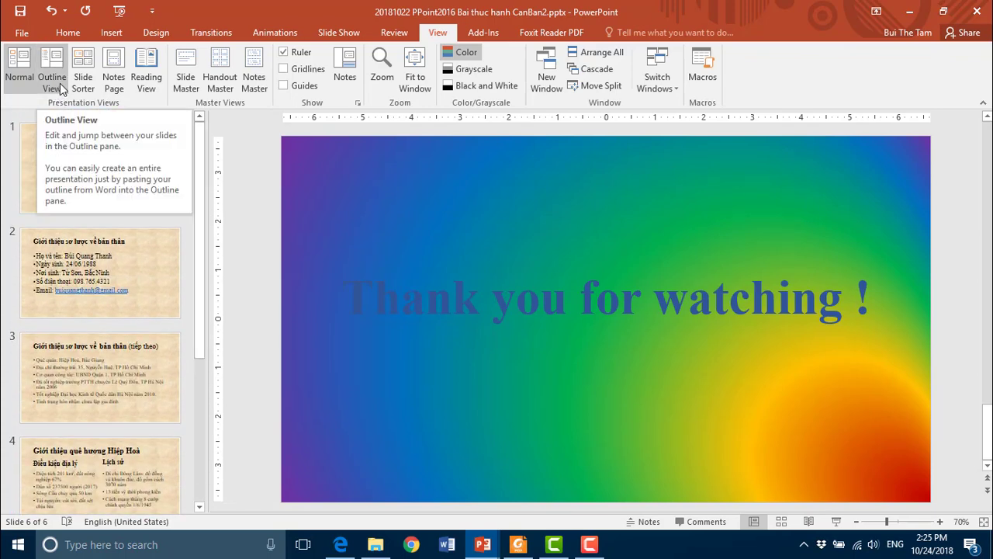
left_click(54, 78)
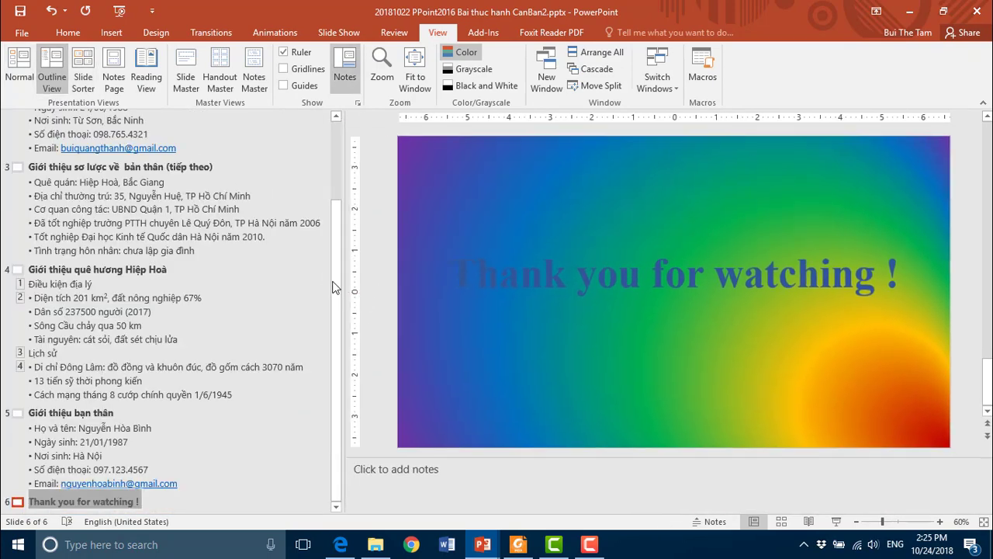
left_click_drag(337, 265, 331, 149)
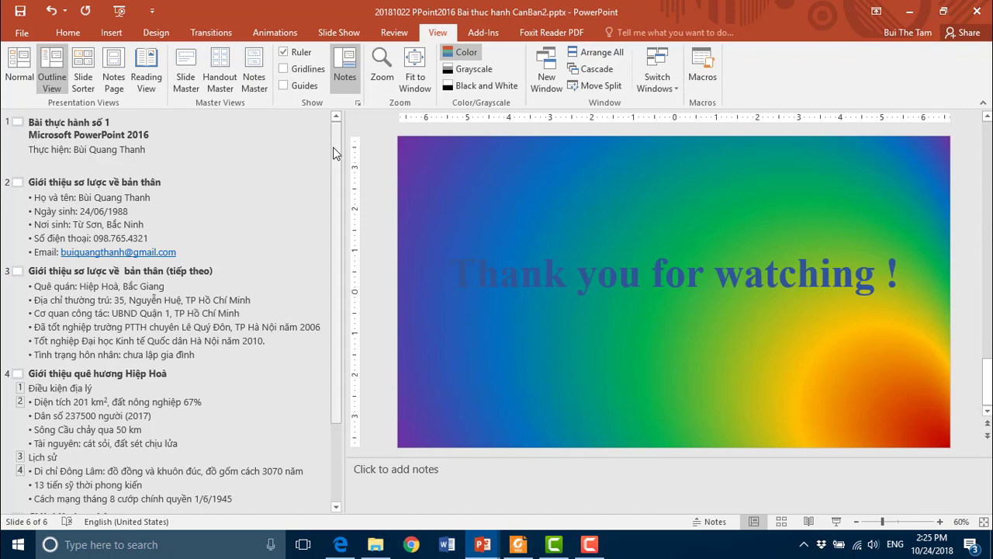
left_click_drag(333, 148, 347, 294)
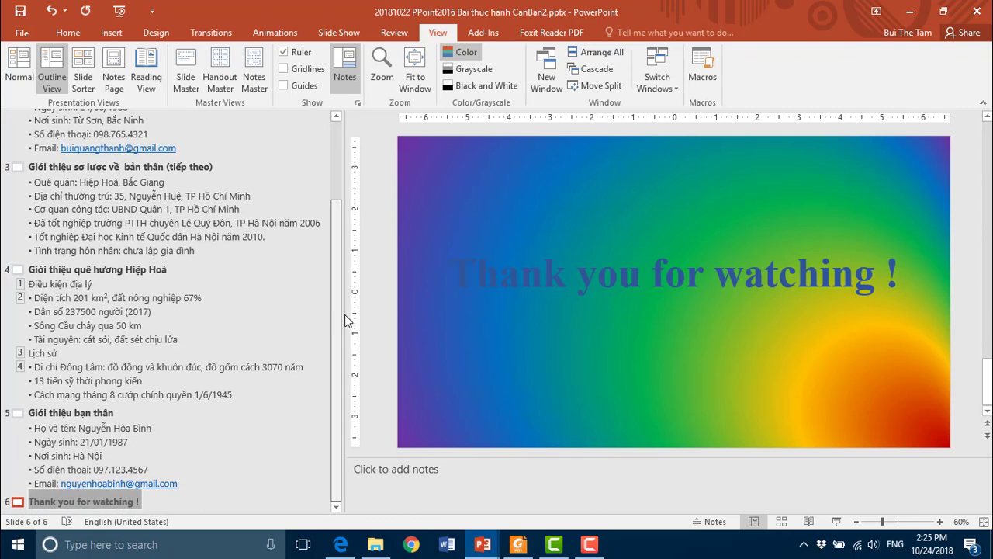
scroll(333, 323, "up", 2)
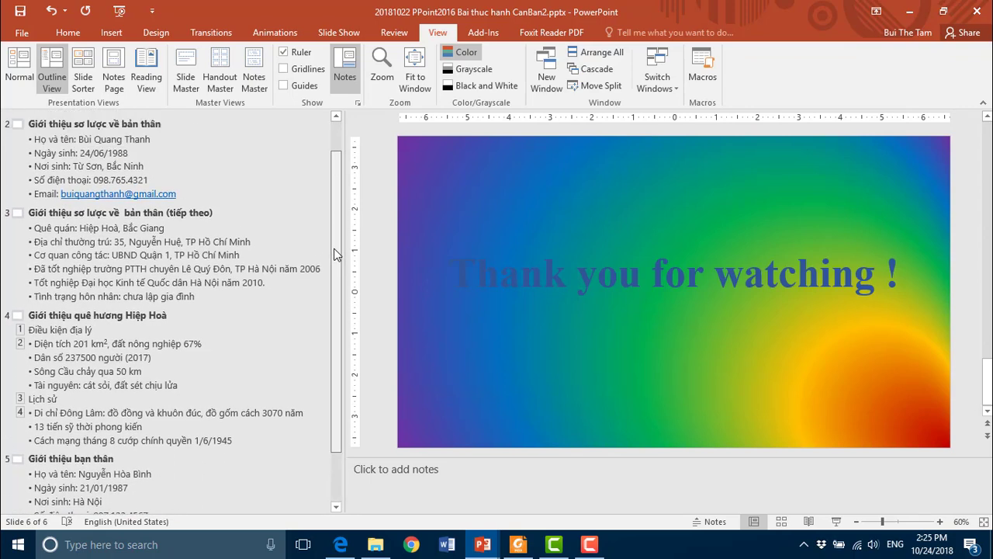
scroll(332, 324, "up", 2)
- Display slides 1 through 5 in turn from the outline
left_click(56, 132)
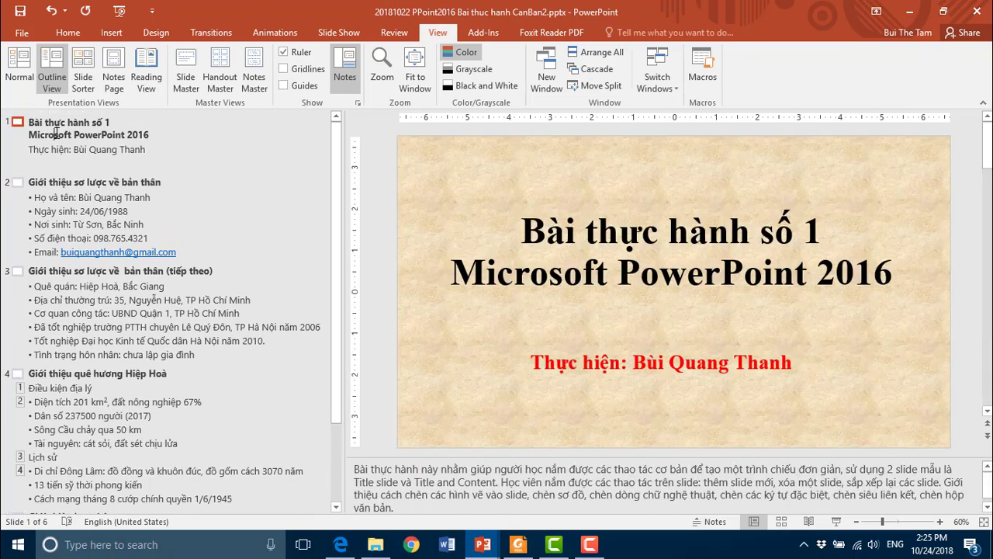
left_click(87, 199)
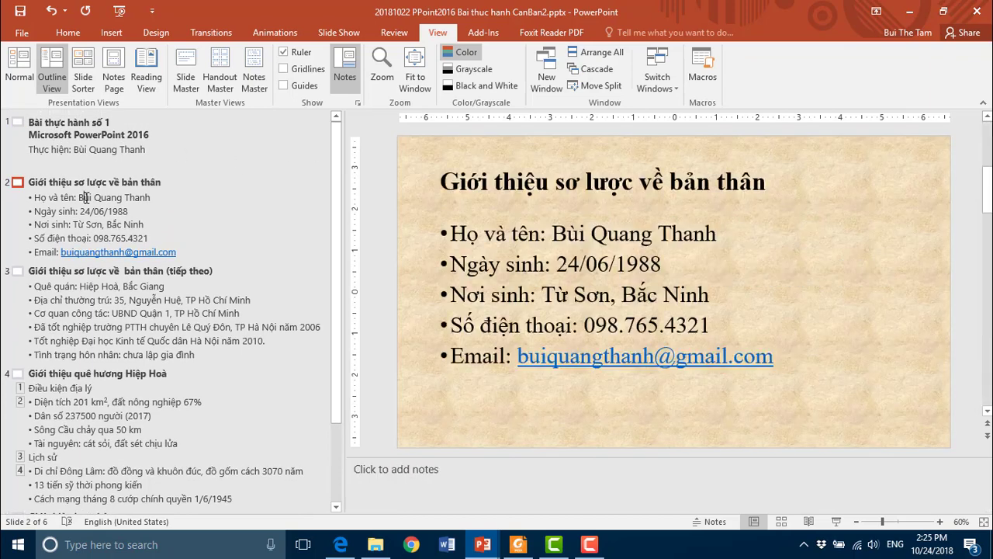
left_click(106, 290)
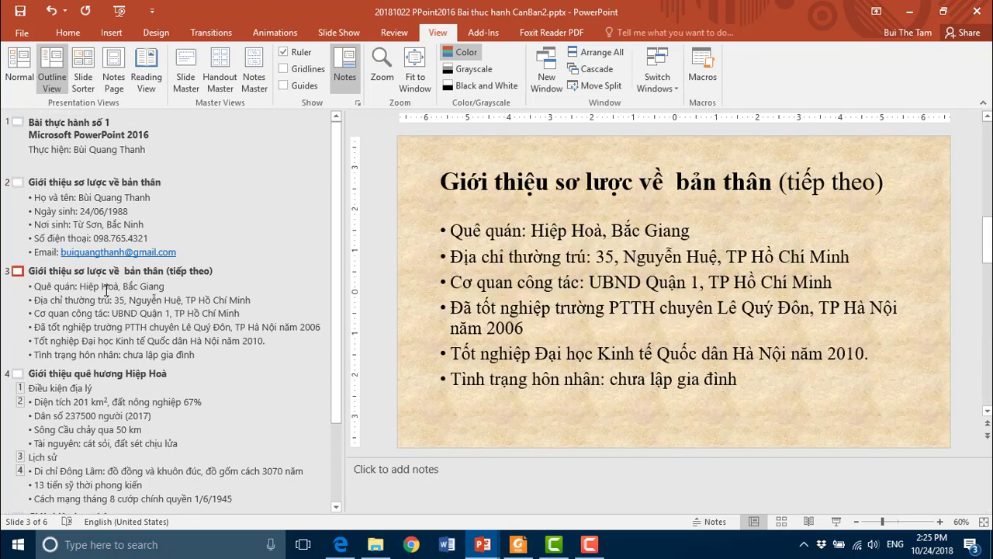
left_click(103, 399)
scroll(194, 412, "down", 2)
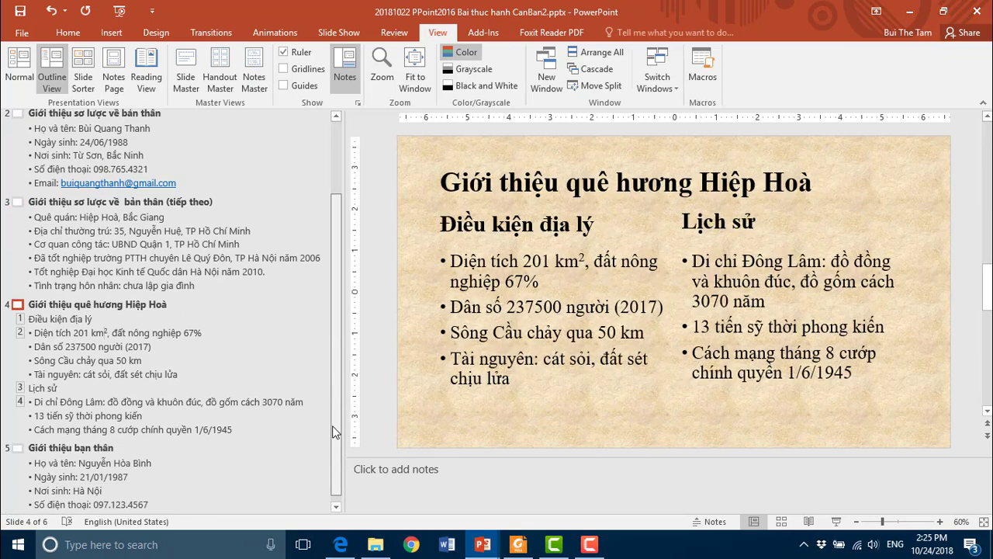
scroll(141, 449, "down", 1)
left_click(80, 436)
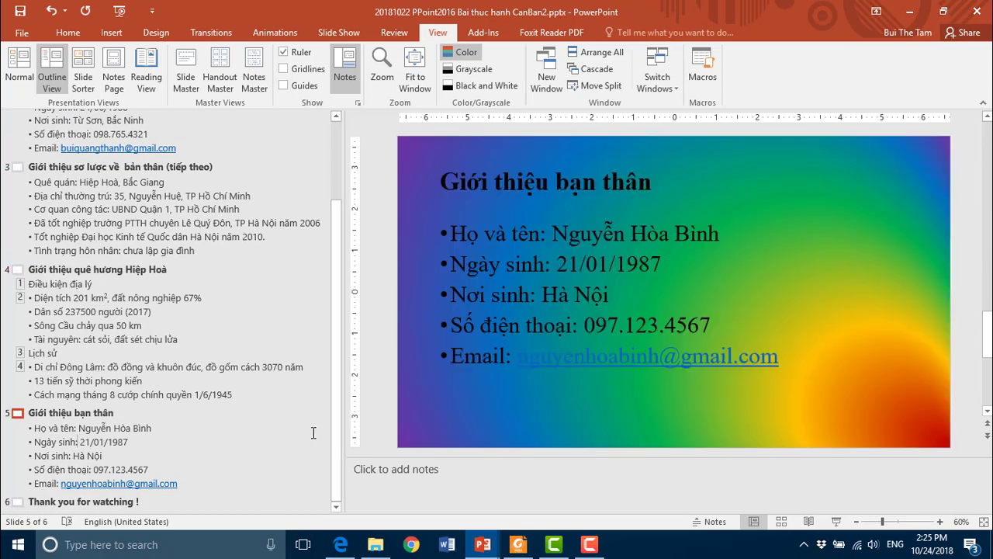
scroll(338, 293, "up", 3)
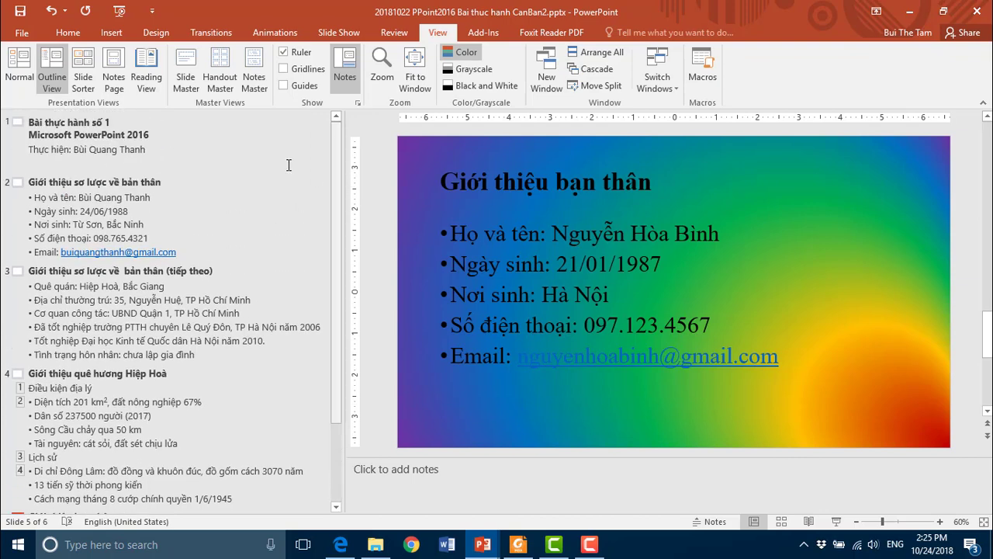
- Switch to Slide Sorter to preview the six slides, then to Notes Page view for slide 5
left_click(84, 62)
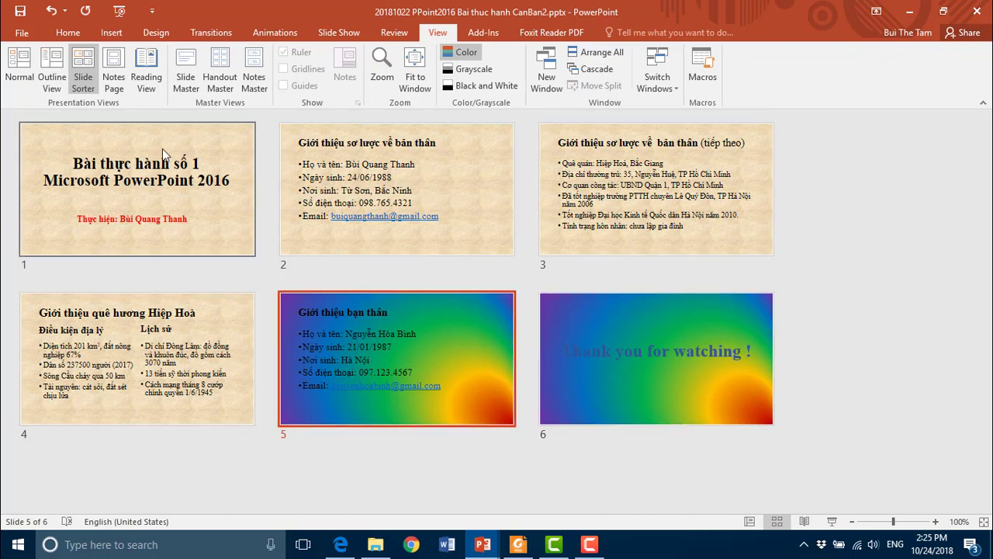
left_click(113, 62)
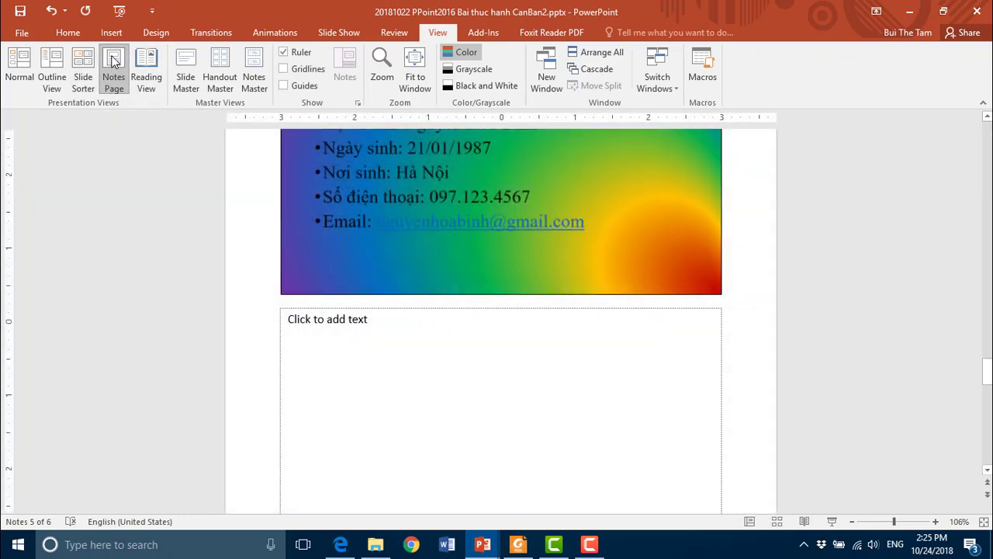
- Scroll through the notes pages to slide 2's empty notes, then back to slide 1's notes page
left_click(987, 374)
left_click_drag(987, 374, 988, 143)
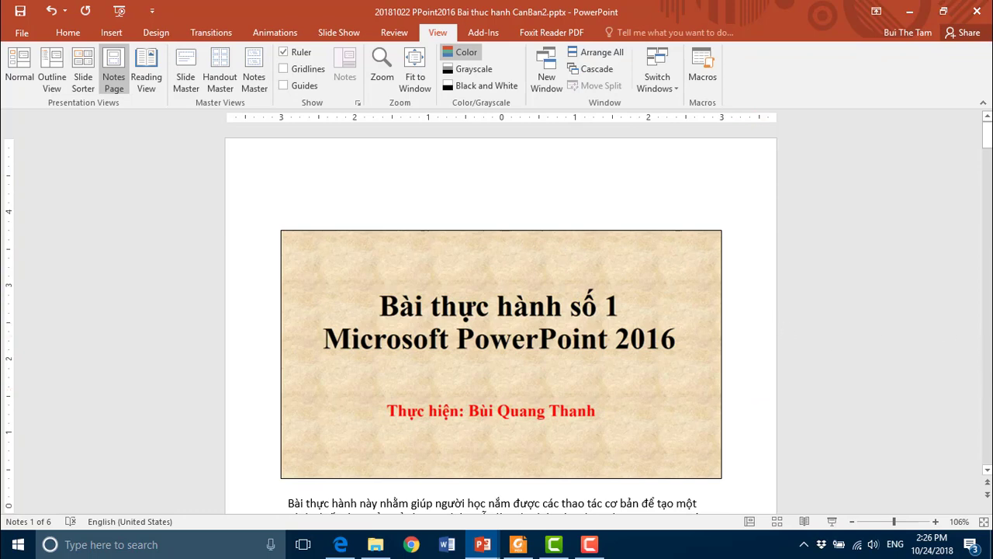
scroll(988, 474, "down", 2)
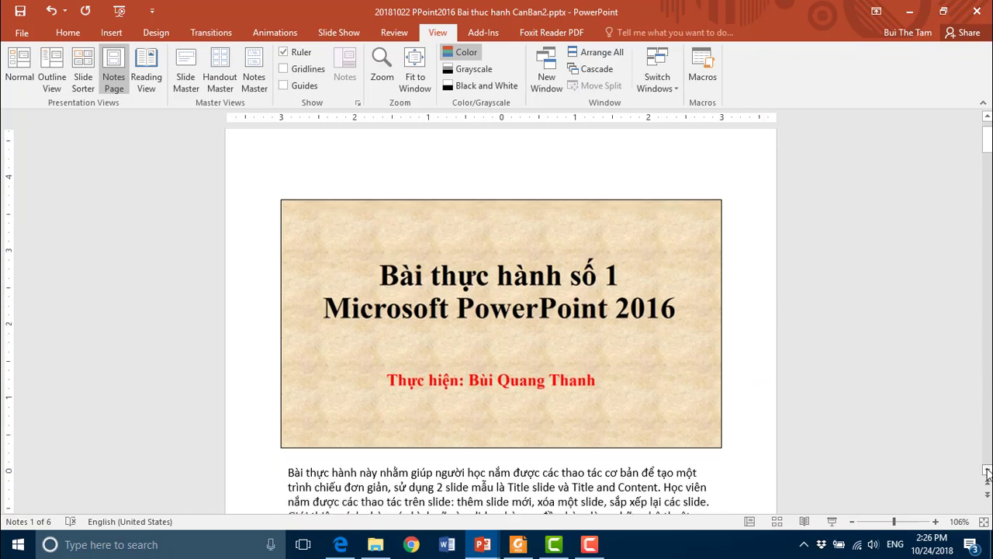
scroll(988, 474, "down", 3)
scroll(987, 474, "down", 1)
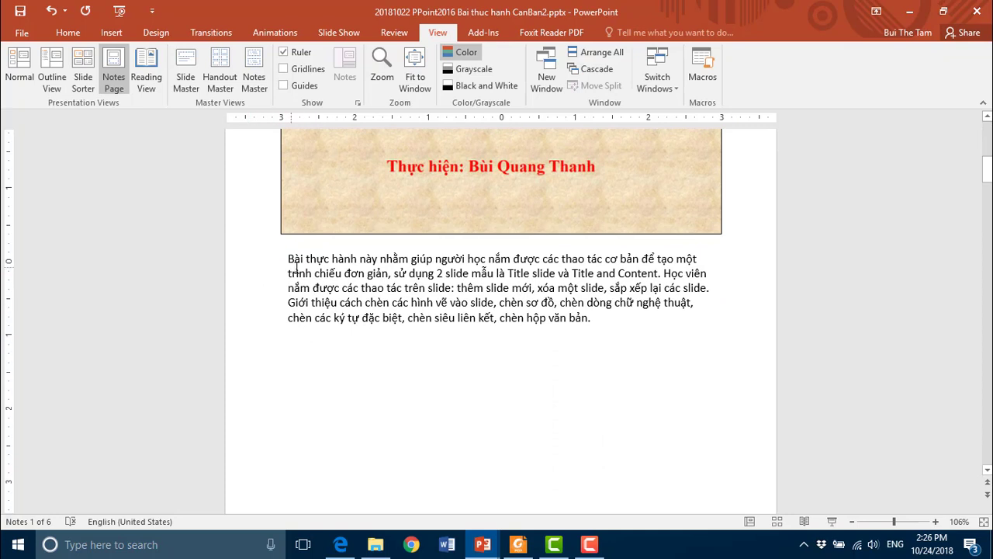
left_click(597, 319)
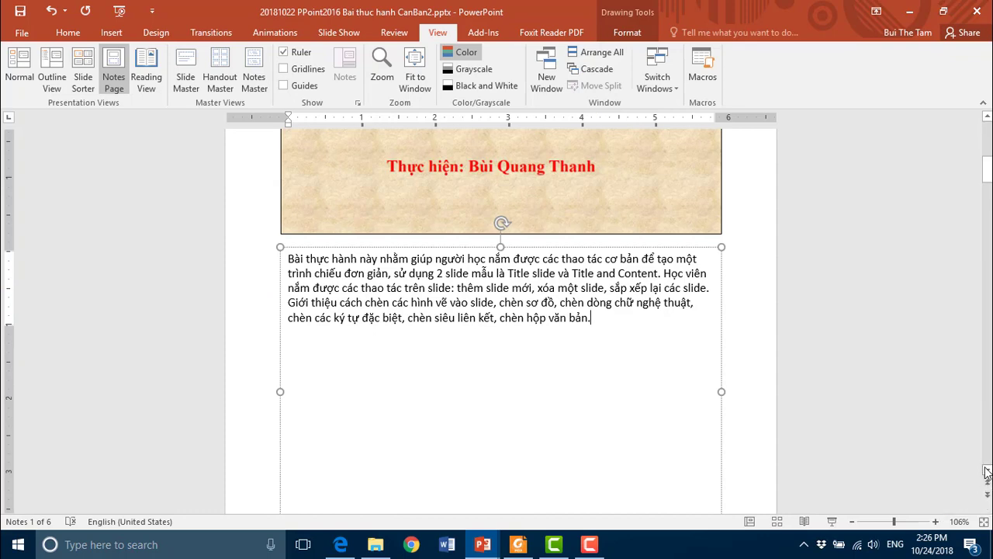
left_click(987, 471)
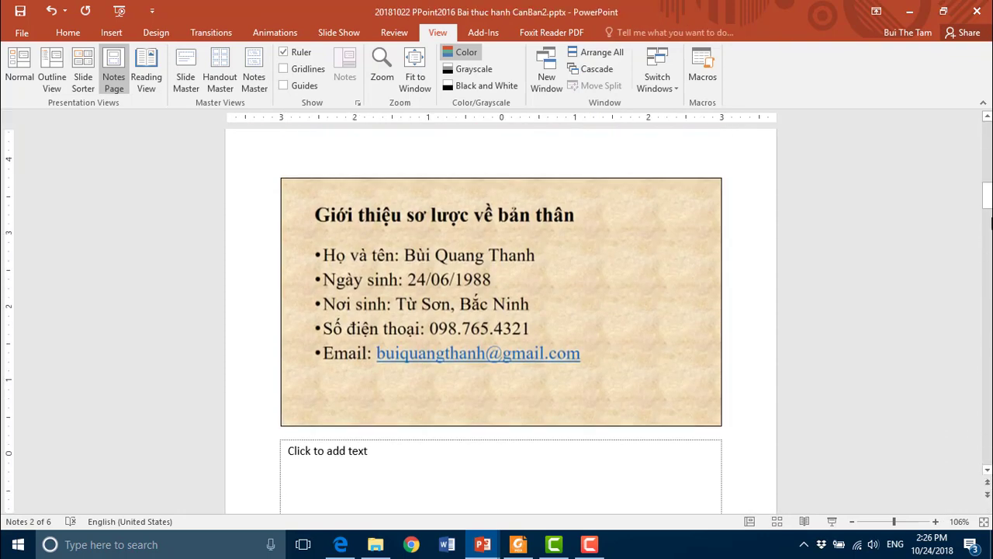
left_click_drag(987, 197, 987, 237)
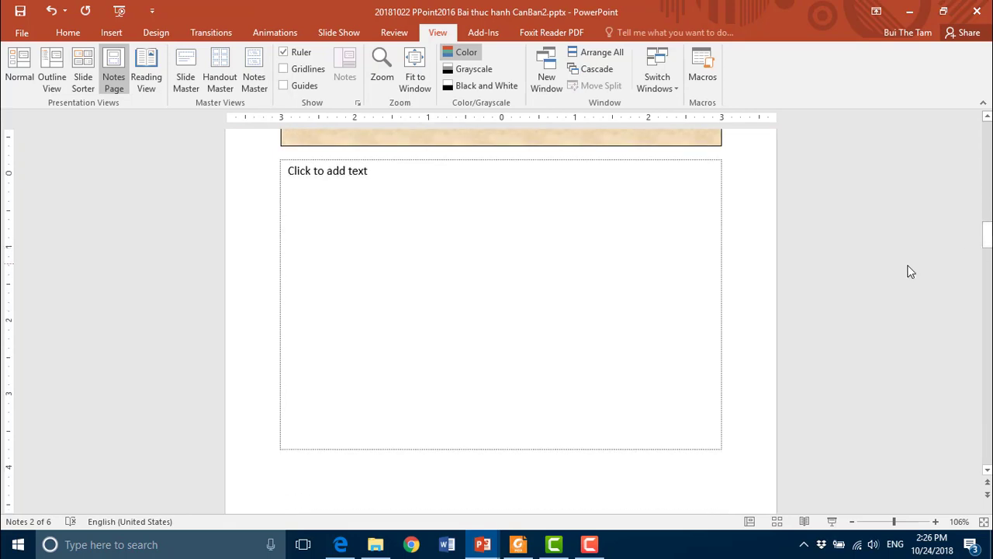
left_click(989, 151)
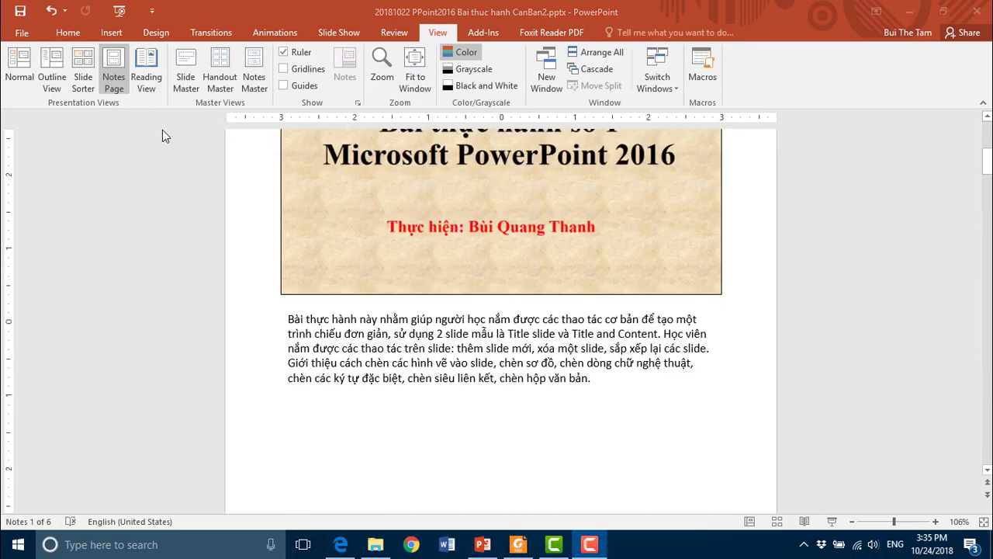
left_click(144, 75)
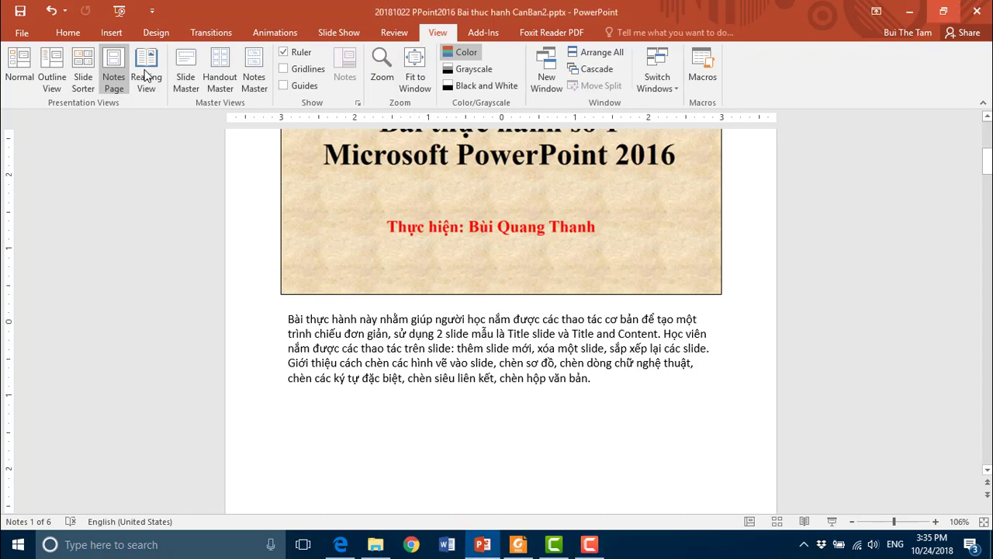
left_click(144, 75)
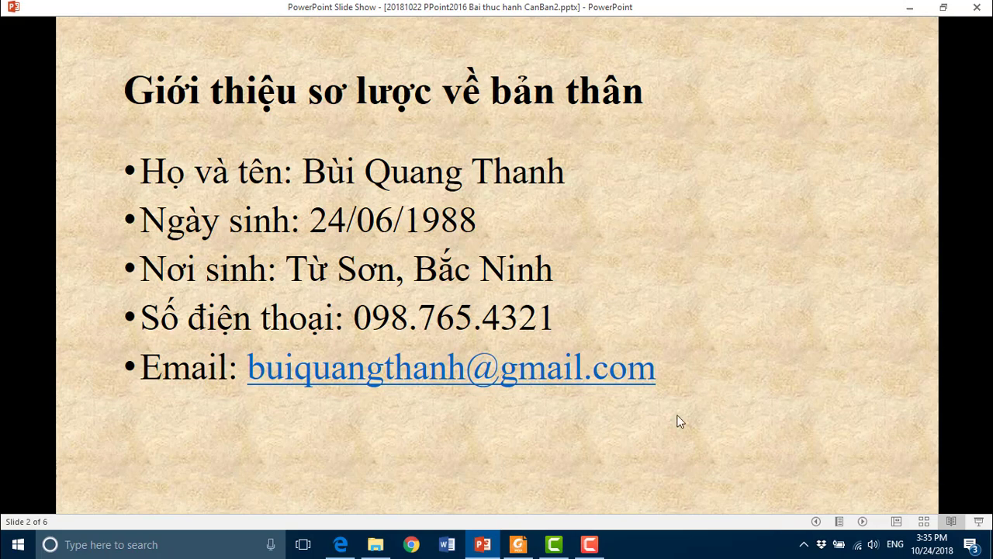
left_click(820, 396)
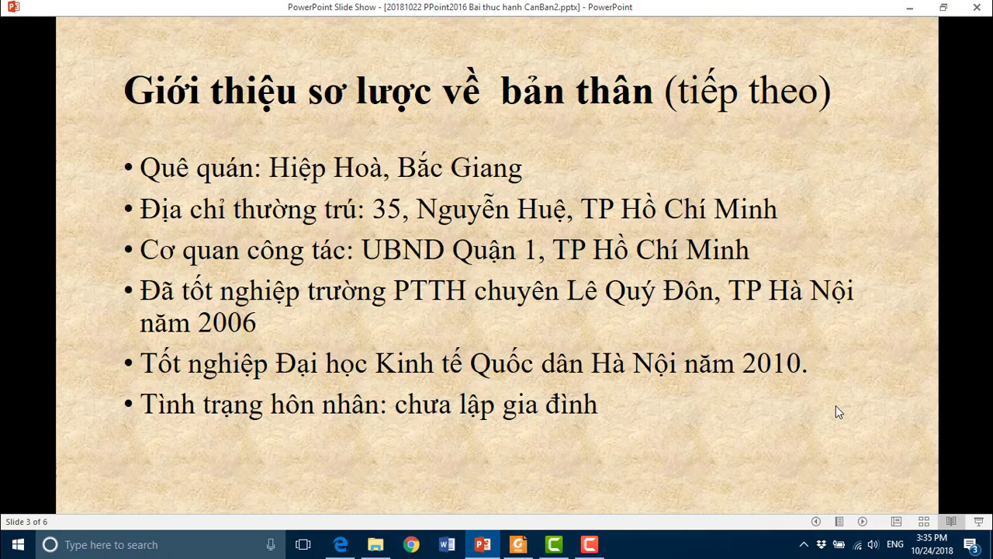
left_click(835, 405)
left_click(843, 415)
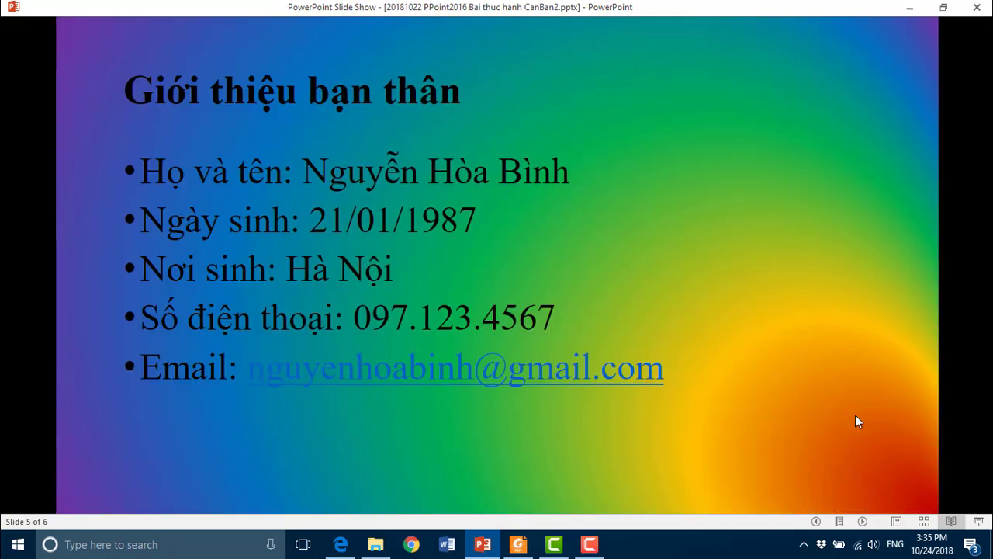
left_click(856, 415)
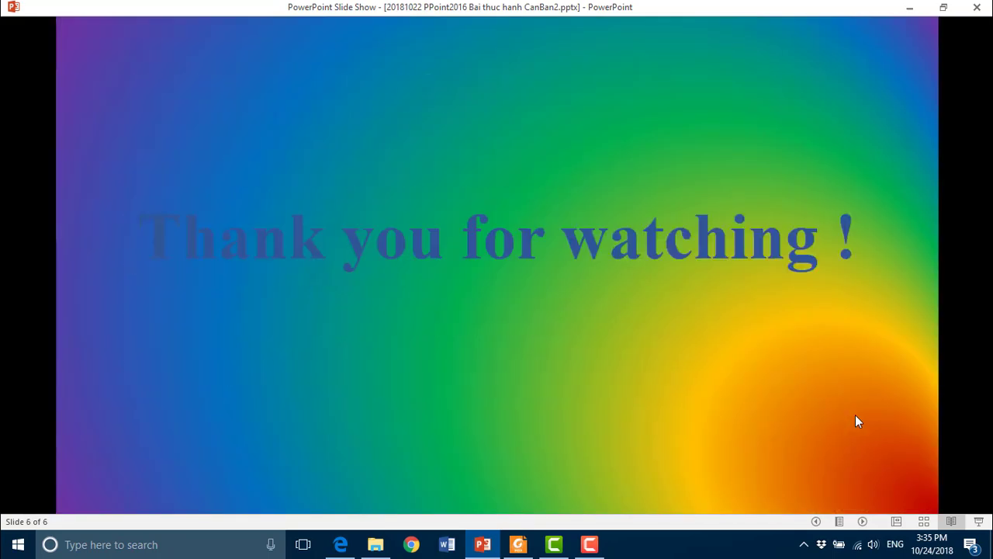
left_click(856, 416)
left_click(856, 416)
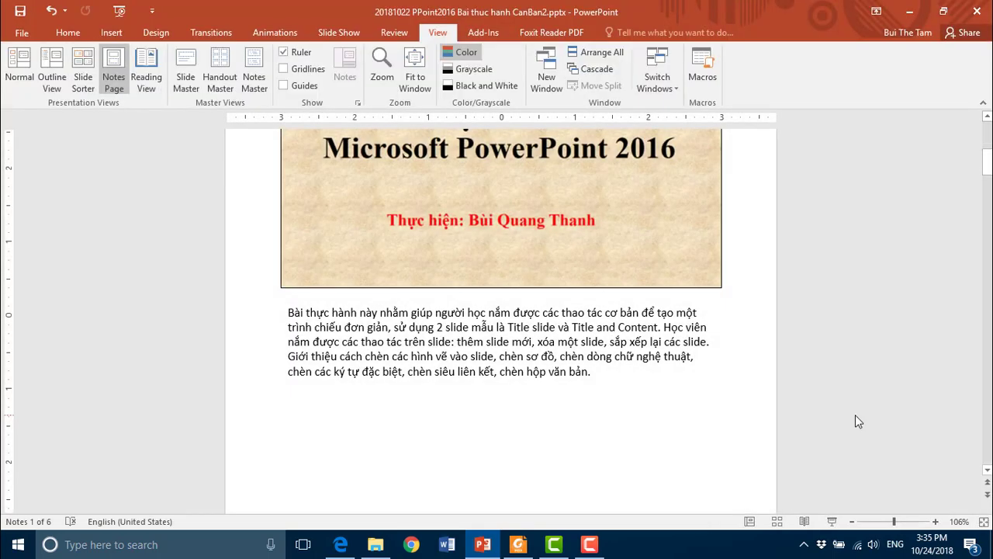
mouse_move(518, 544)
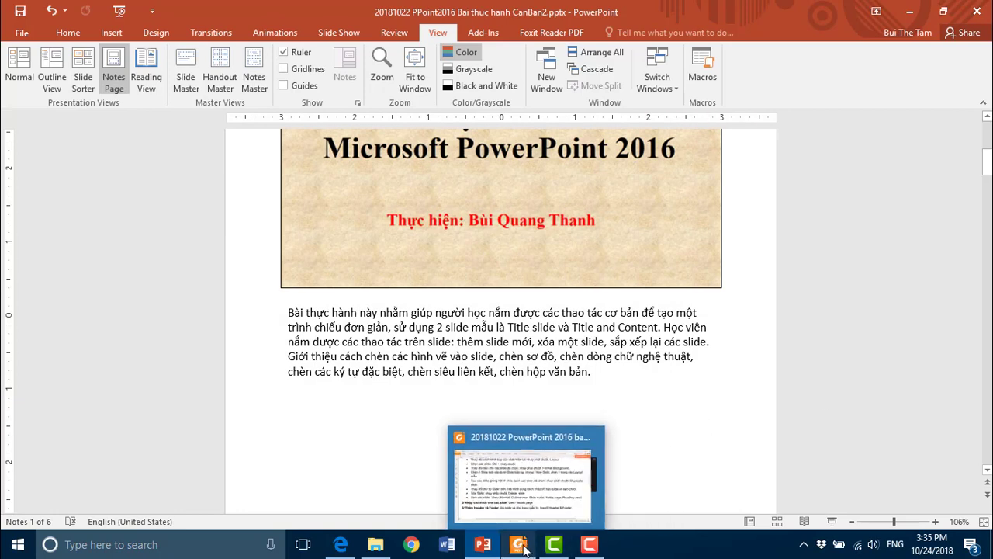
left_click(513, 505)
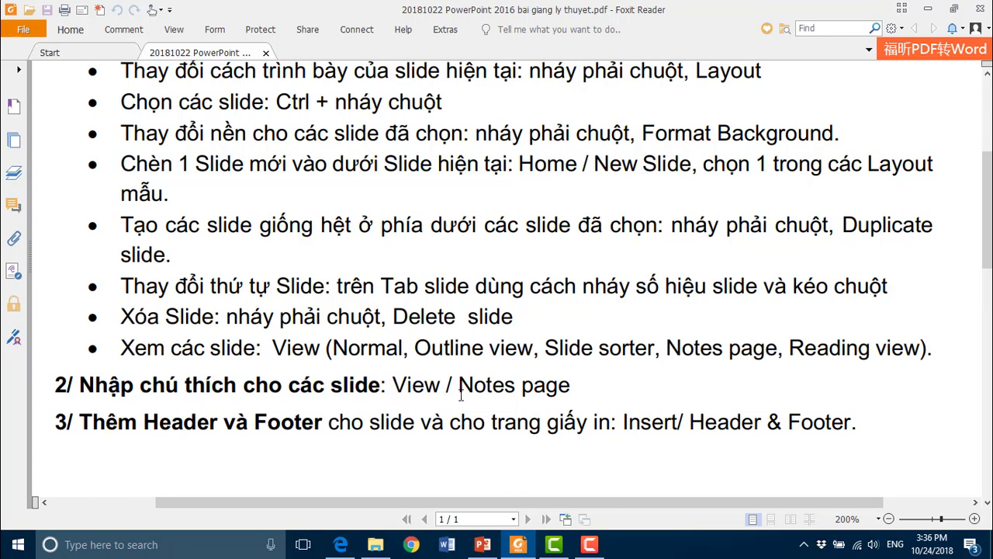
left_click(482, 546)
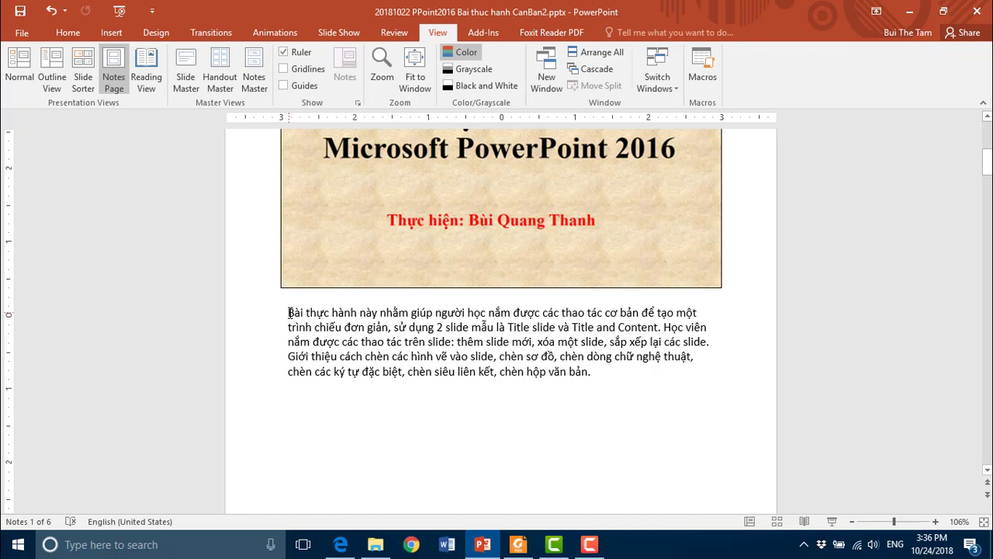
- Prefix slide 1's speaker notes with 'Chú thích slide 1.' and return to Normal view
left_click(288, 313)
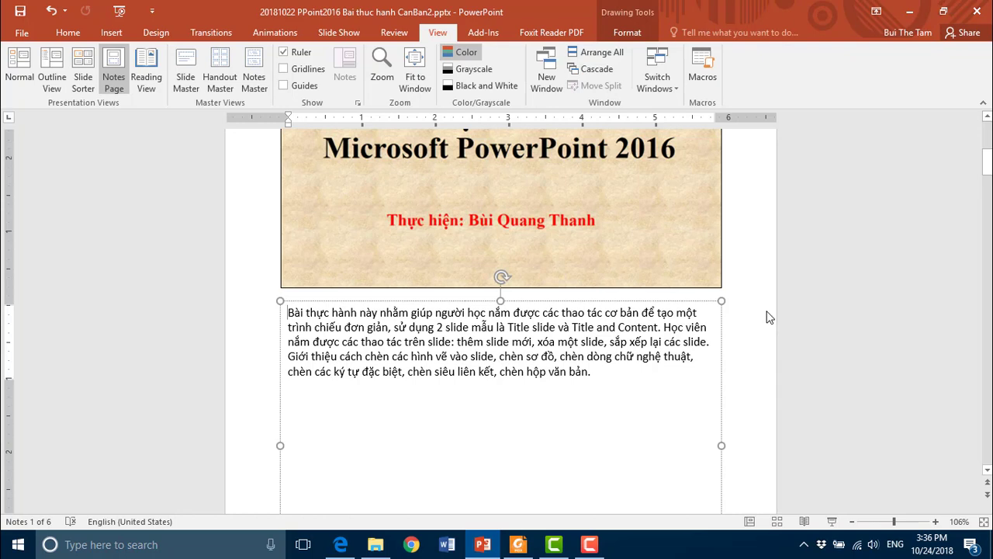
type("Chú ")
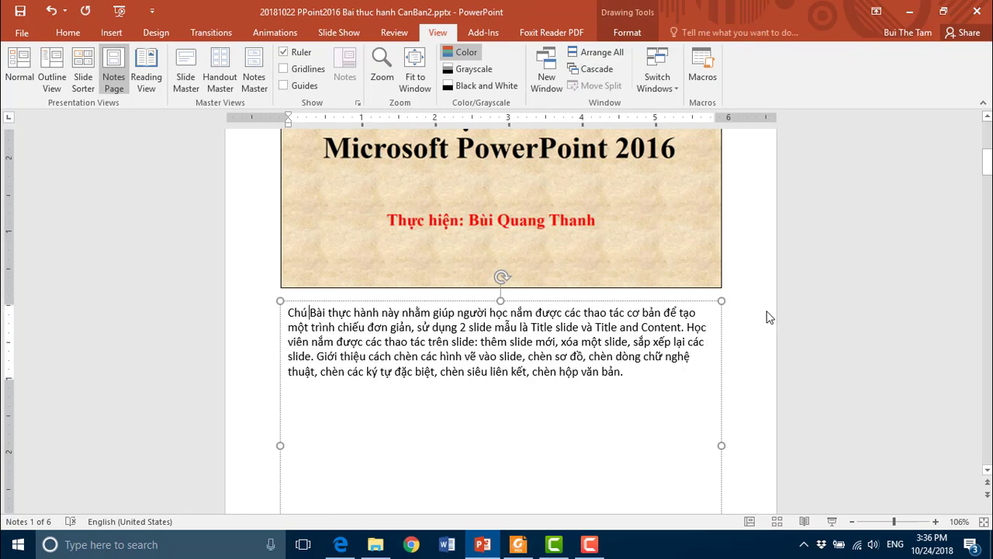
type("thich")
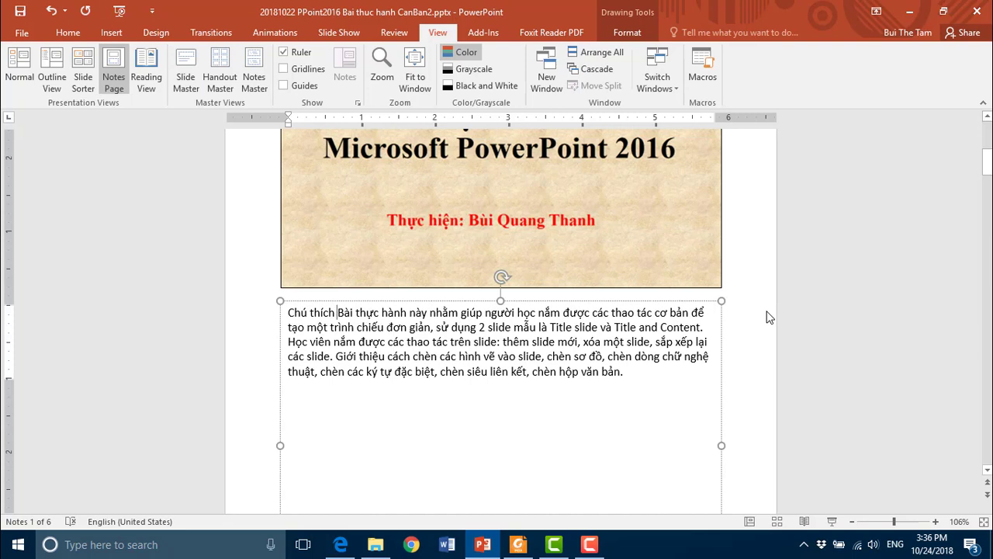
type(" slide ")
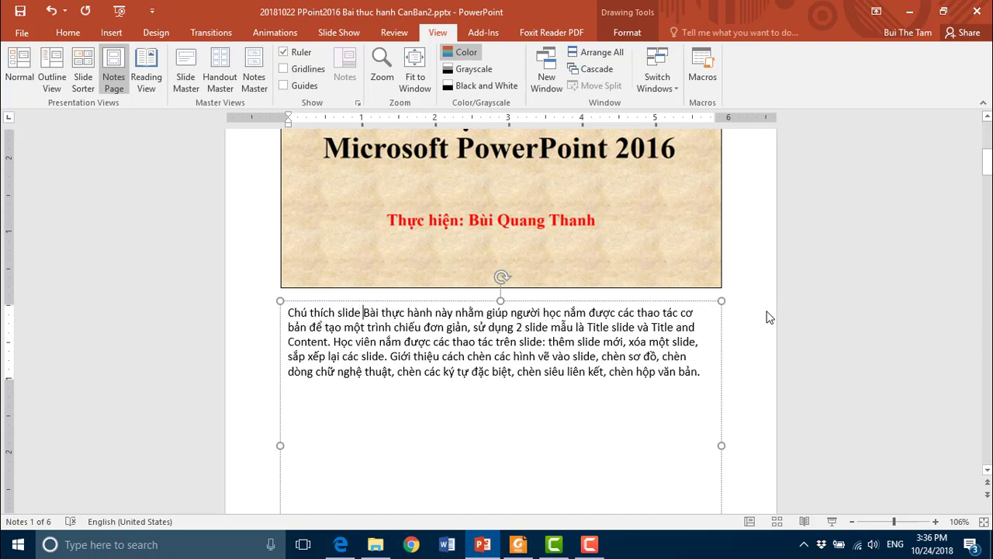
type("1")
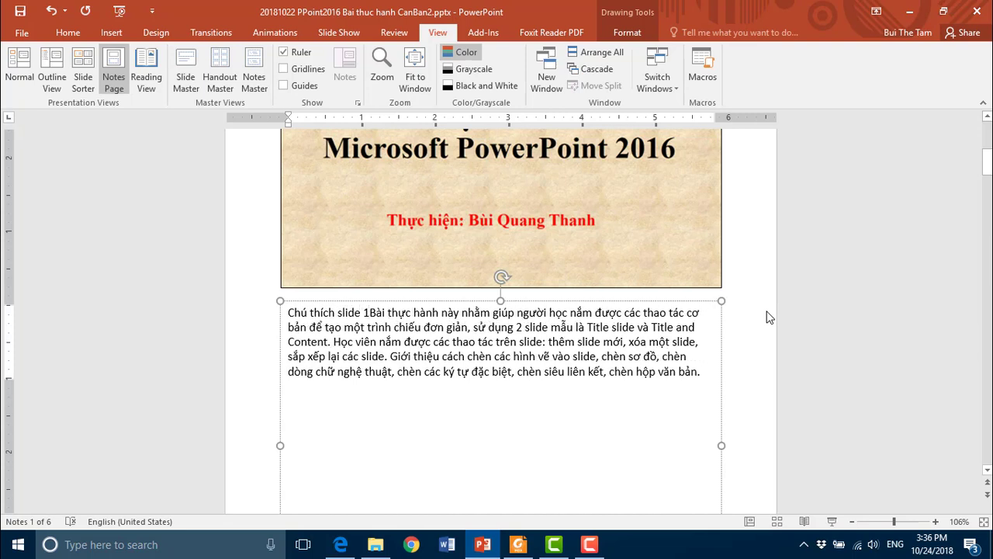
type(".")
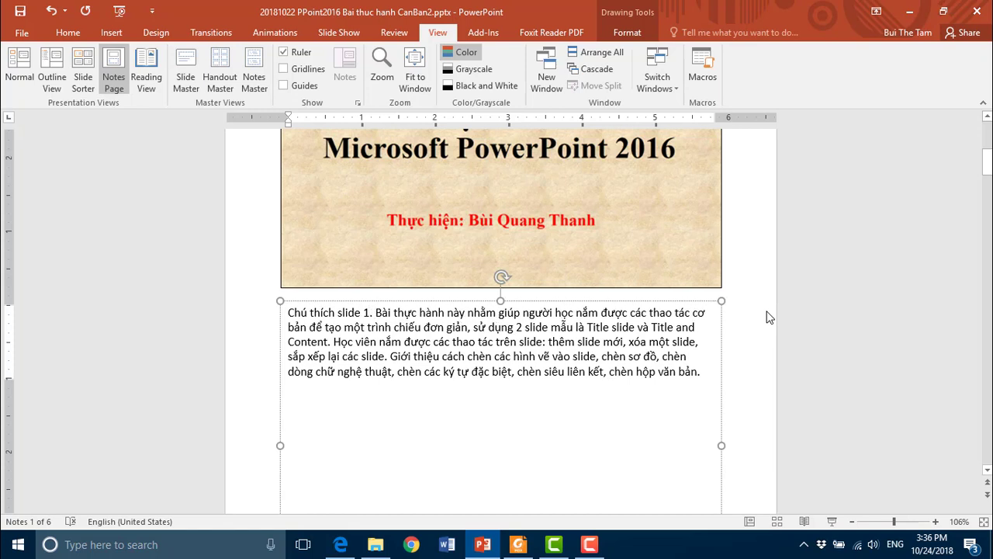
left_click(749, 290)
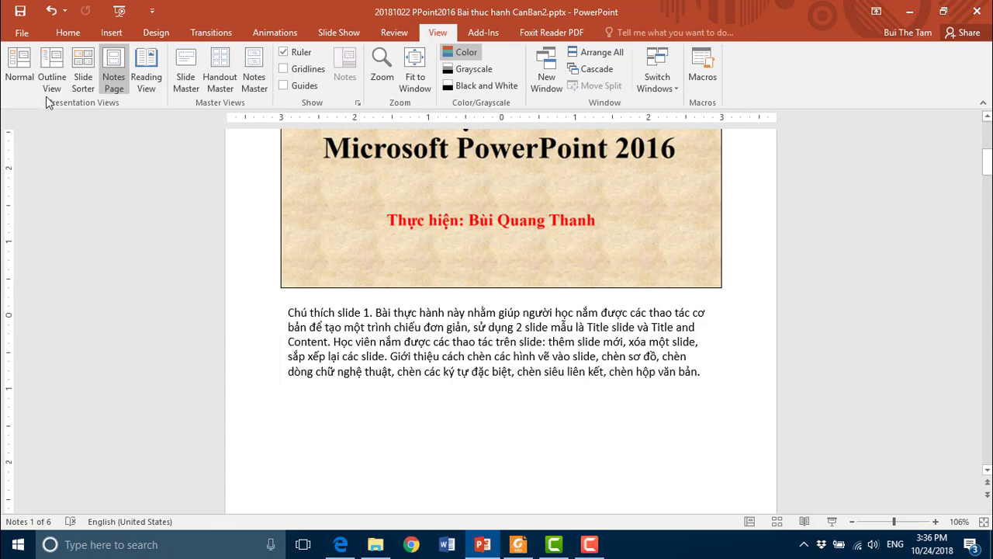
left_click(19, 69)
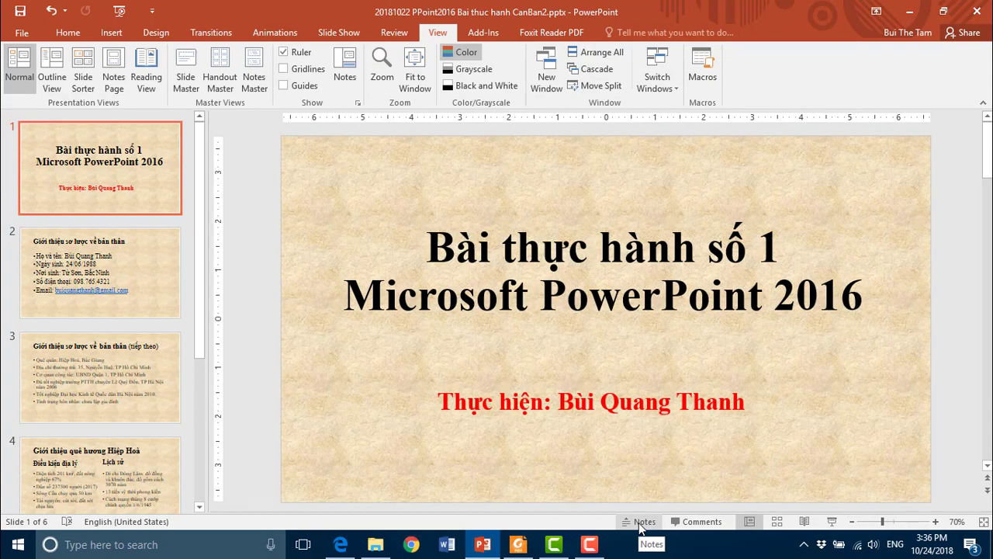
- Show the Notes pane under slide 1 and begin typing 'Nhập' after the existing notes
left_click(640, 522)
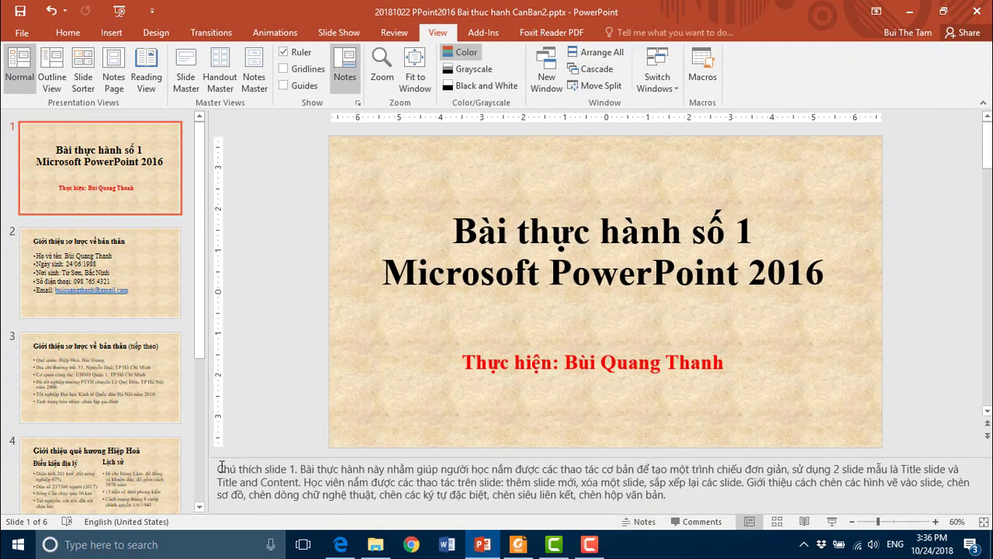
left_click(220, 467)
type("N")
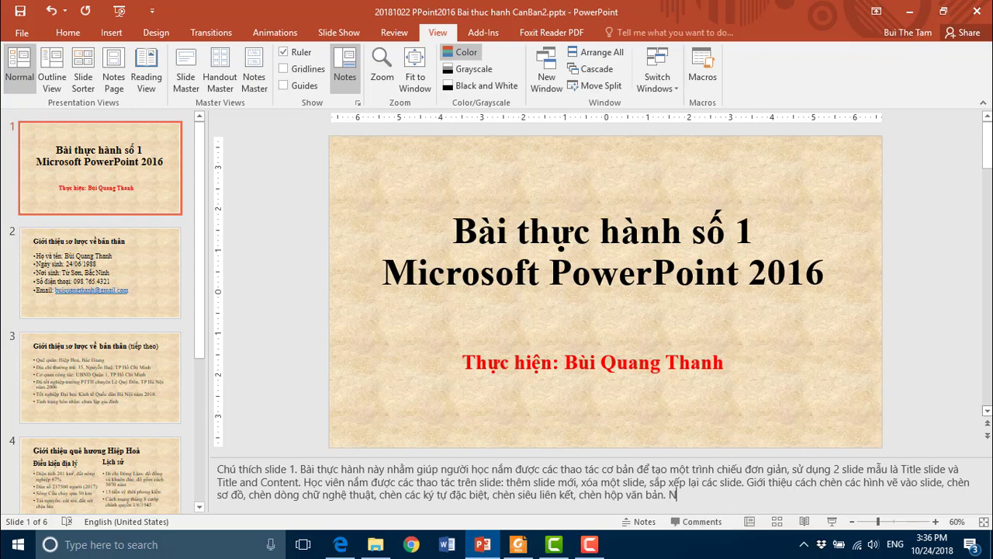
type("ha")
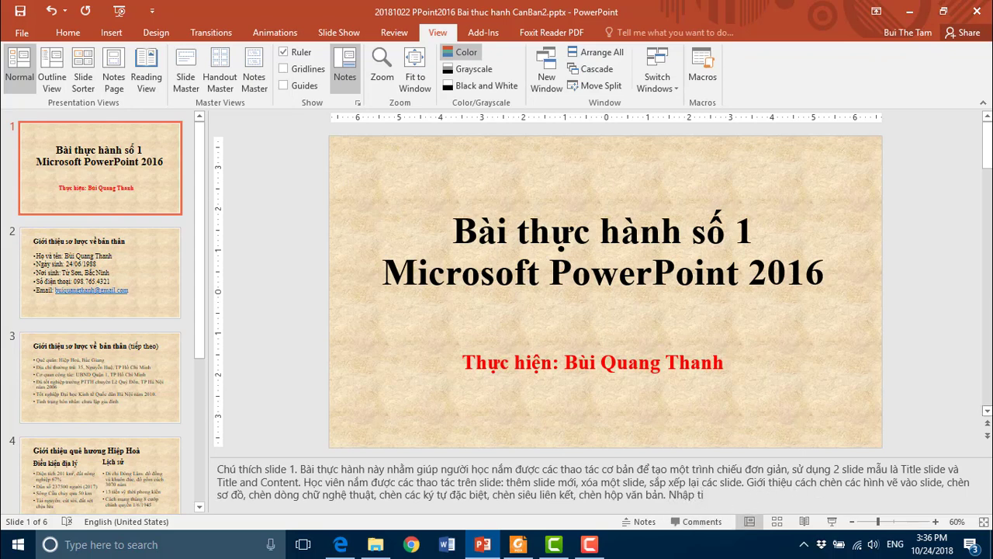
type("p ...")
left_click(518, 544)
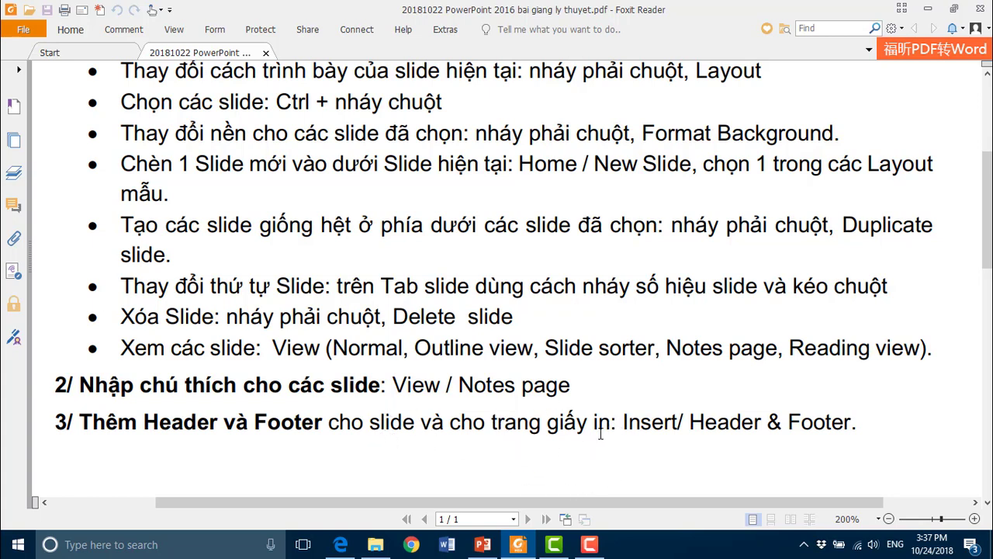
mouse_move(589, 544)
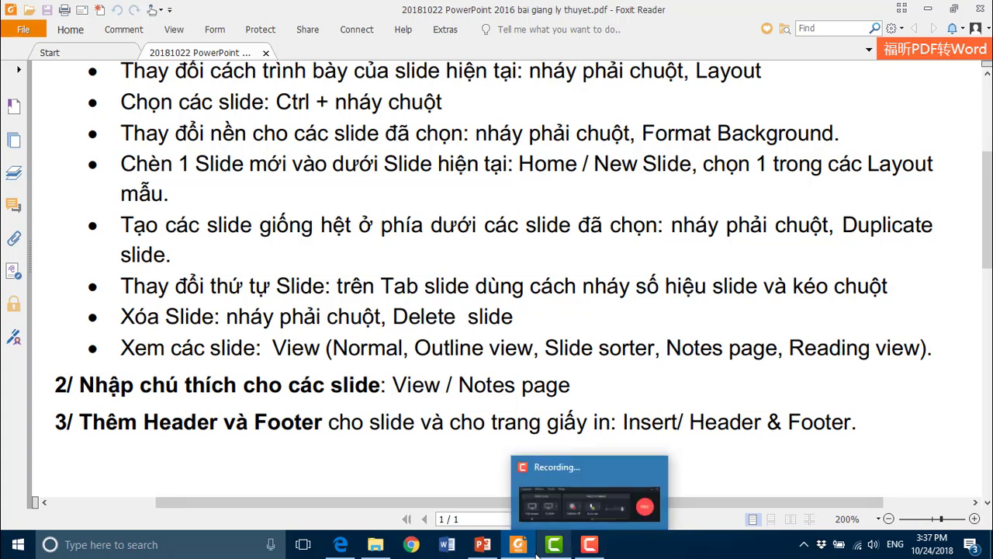
mouse_move(482, 544)
left_click(464, 496)
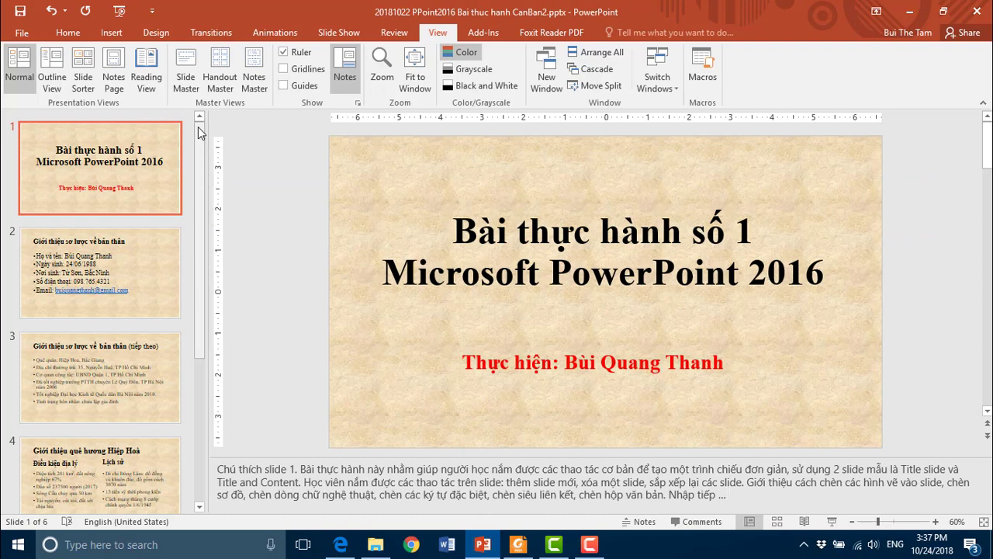
- Turn on auto-updating date and time, slide number and an author-name footer for slides
left_click(111, 32)
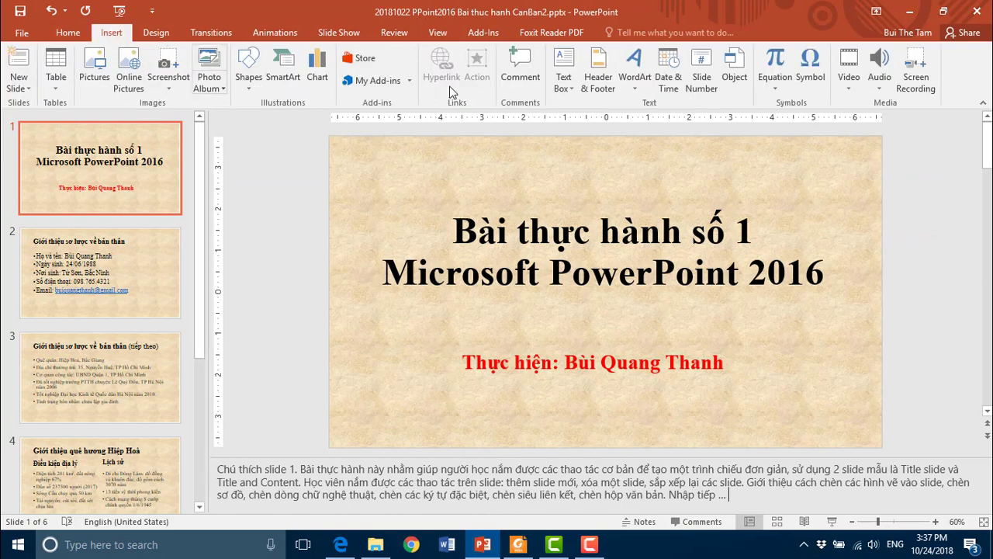
left_click(598, 85)
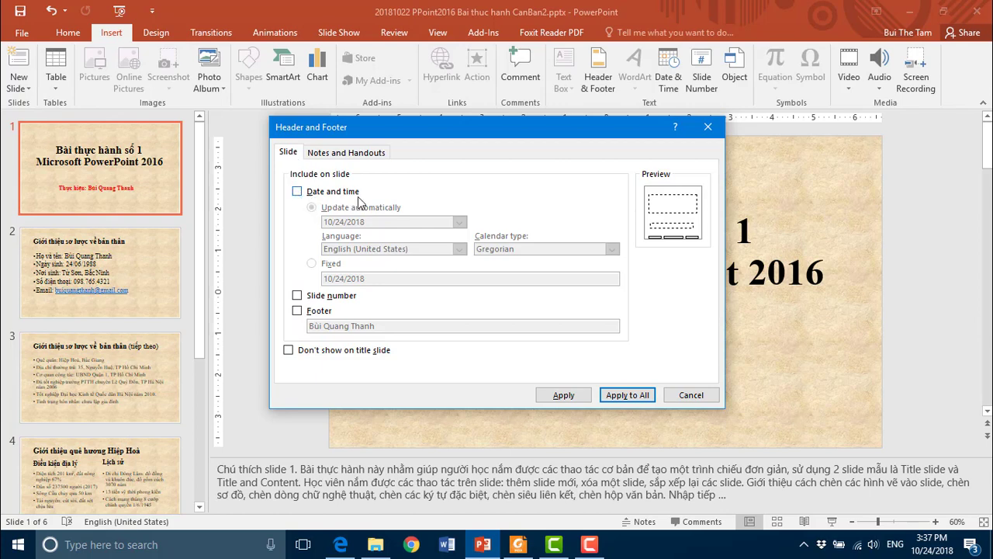
left_click(297, 192)
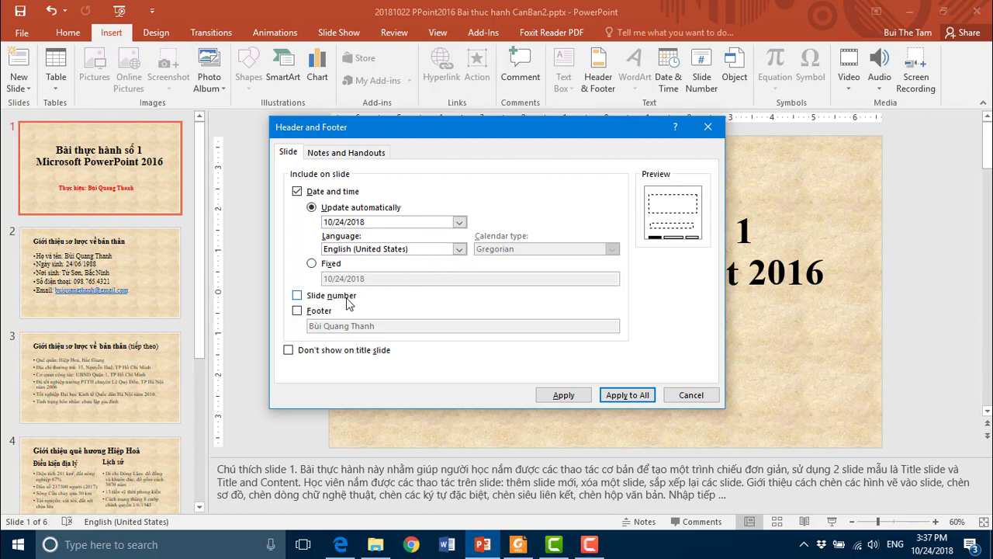
left_click(297, 296)
left_click(297, 310)
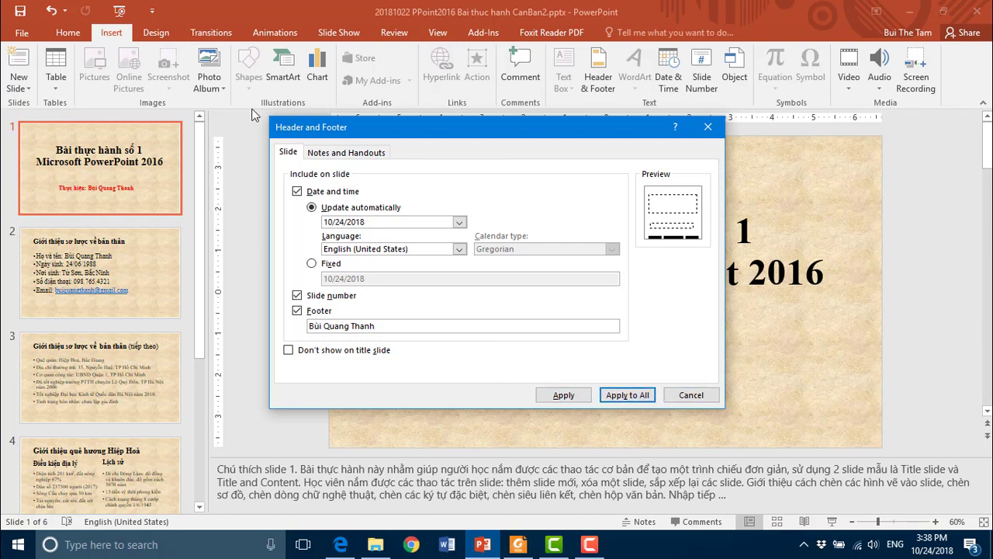
- For notes and handouts, enable date and time, a header and a footer
left_click(342, 153)
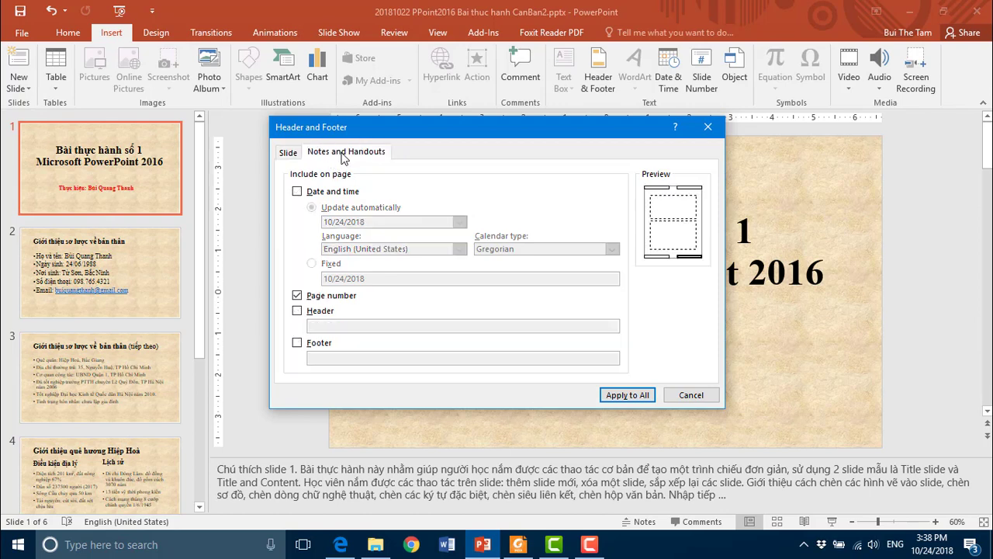
left_click(298, 192)
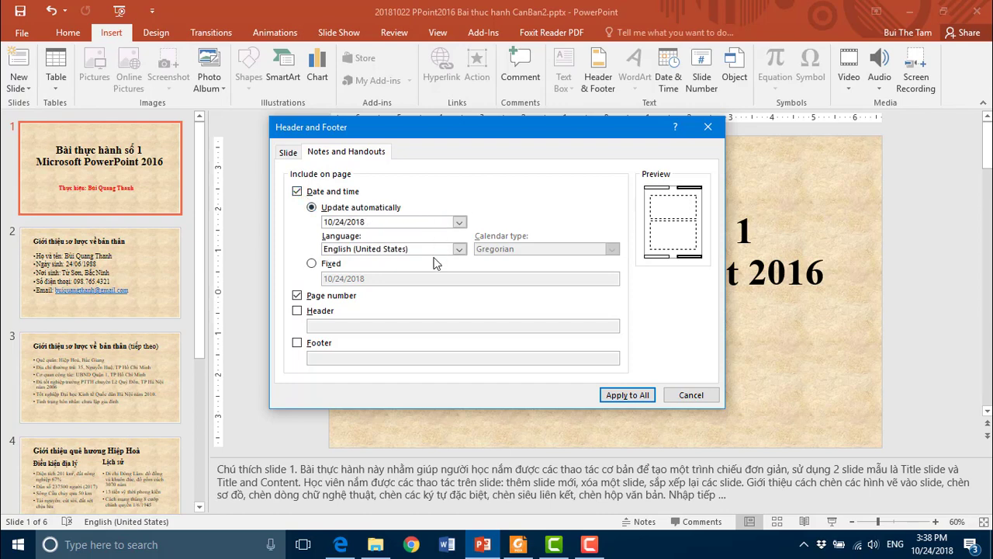
left_click(297, 311)
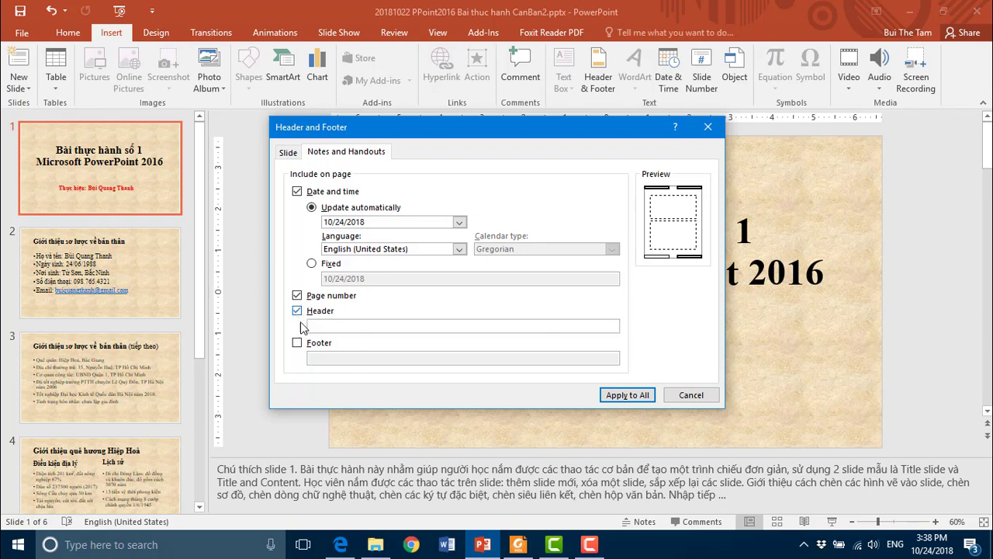
left_click(297, 343)
type("TRường")
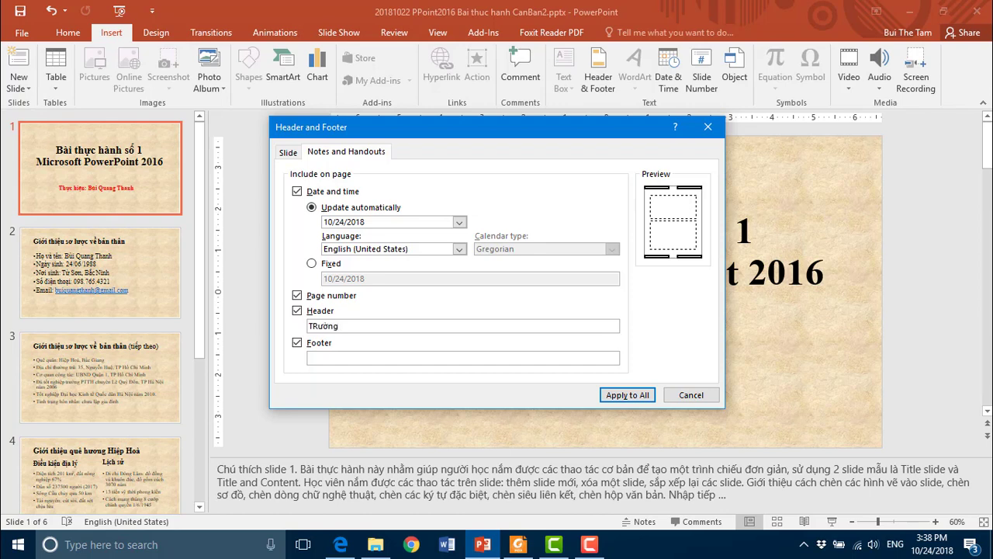
- Fix the wrongly capitalised letter so the header reads 'Trường Đại học Hoà Bình'
left_click(319, 326)
key("BackSpace")
type("r")
key("BackSpace")
type("r")
left_click(350, 326)
type("Tác giả: Bùi Quang Thanh")
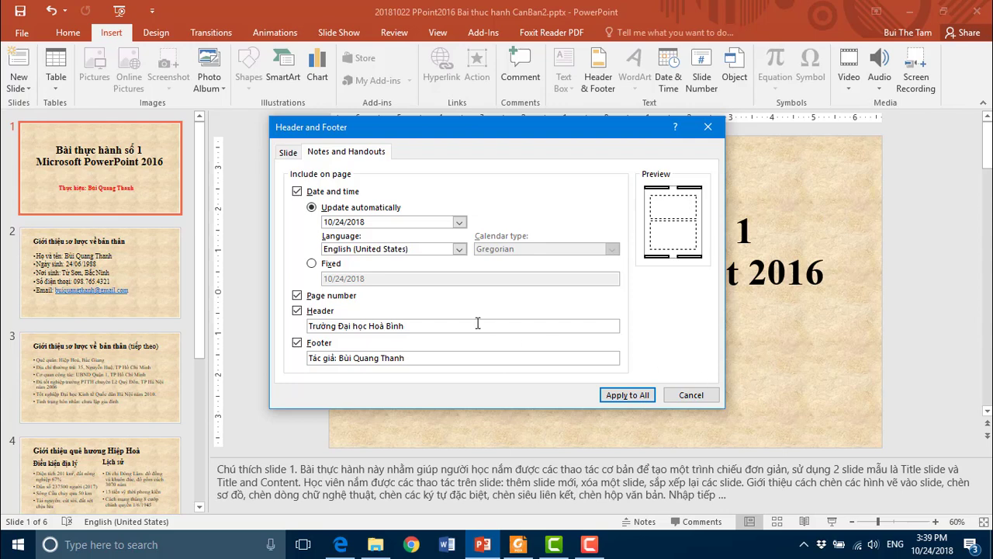
- Apply the date, author footer and slide number settings to all slides
left_click(289, 154)
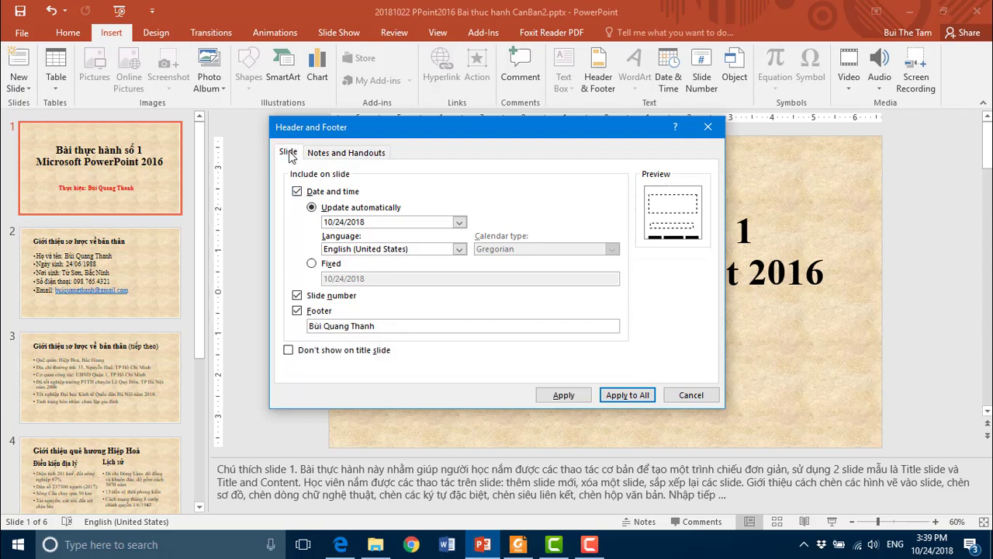
left_click(628, 395)
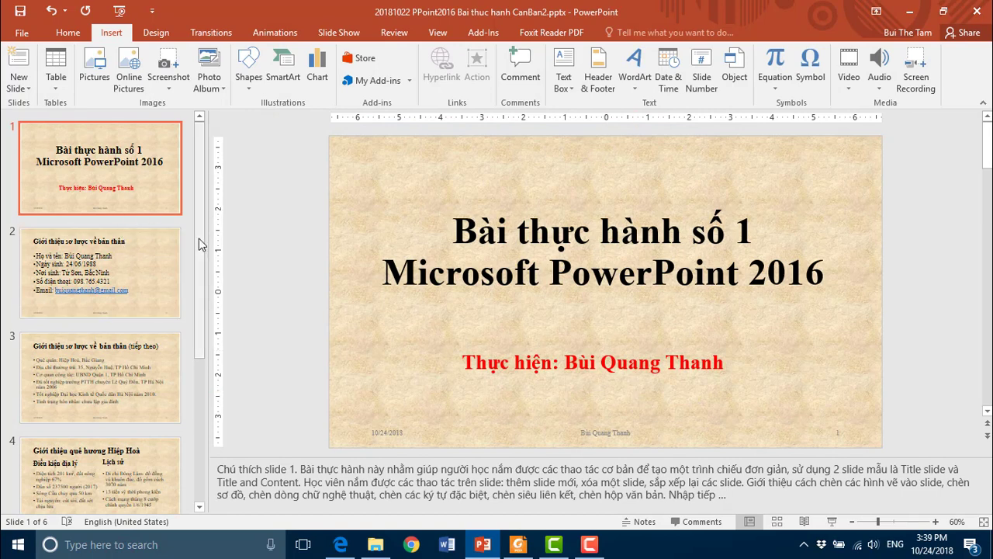
left_click_drag(199, 245, 210, 194)
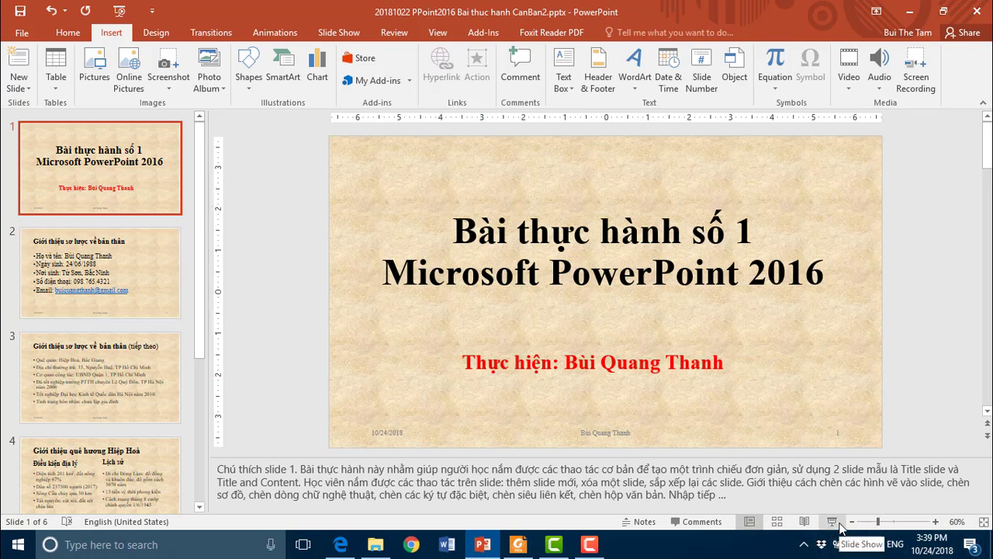
- Run the slide show from slide 1 through slide 5 to check the footers, then exit it
left_click(831, 522)
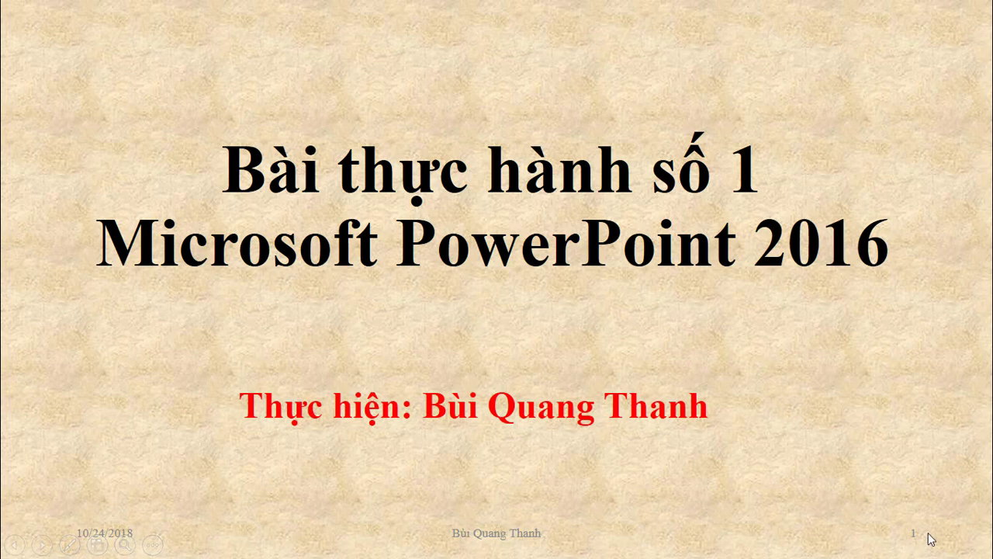
left_click(703, 487)
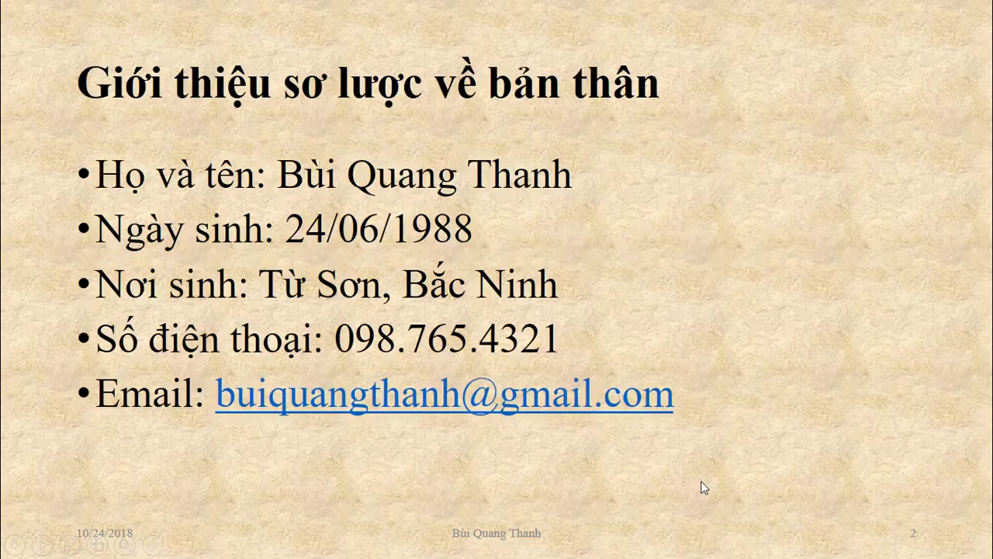
left_click(703, 487)
left_click(703, 487)
left_click(703, 488)
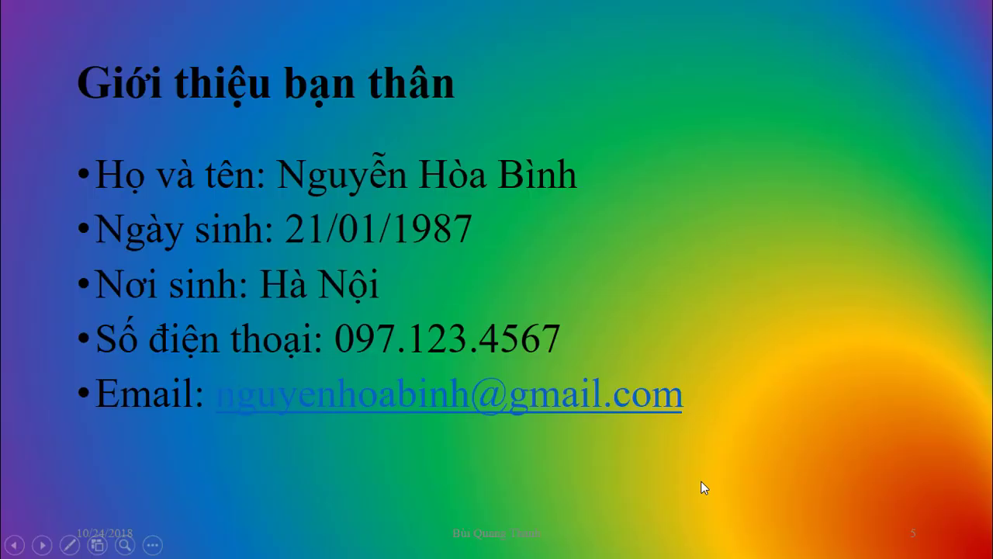
key("Escape")
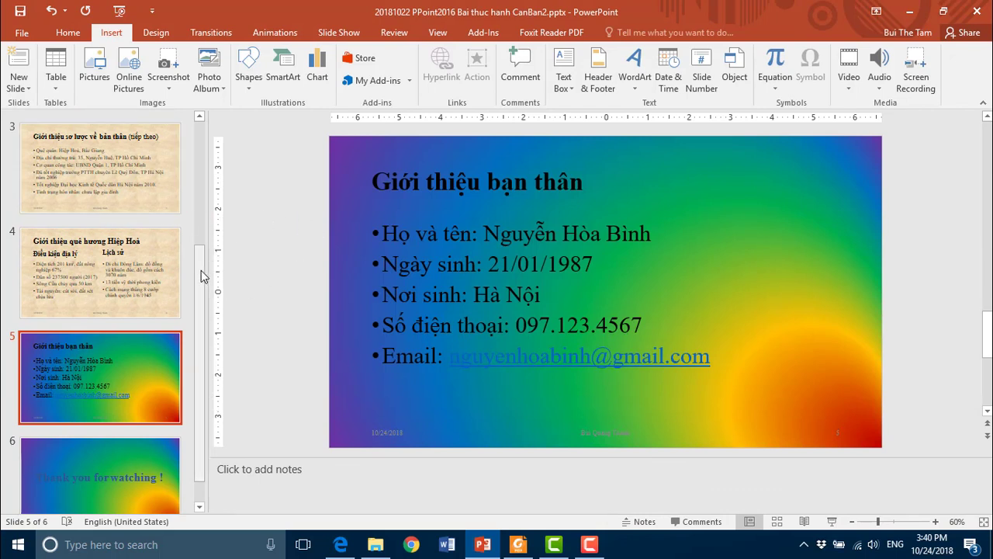
- Switch to Notes Page view and scroll through the pages to check header, date, footer and numbers
left_click(447, 40)
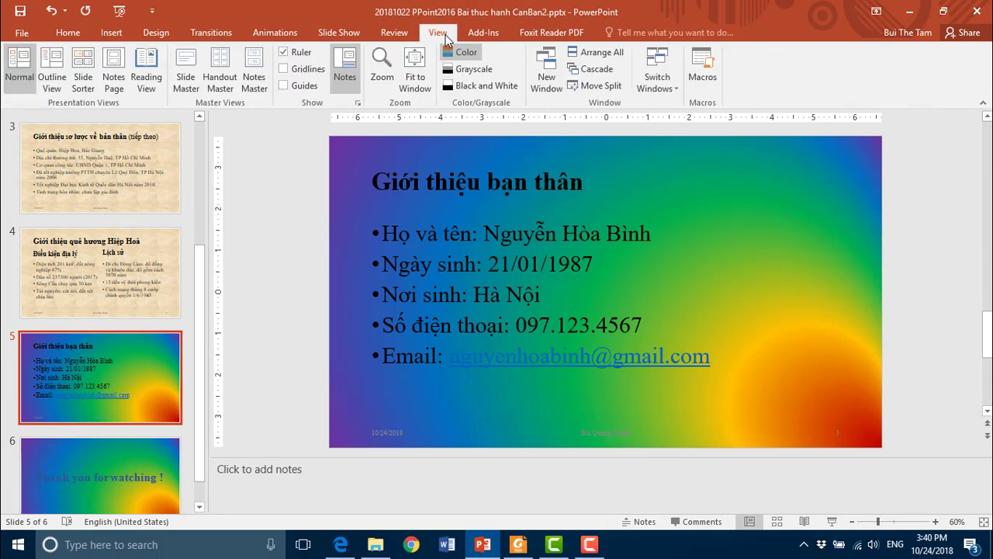
left_click(114, 69)
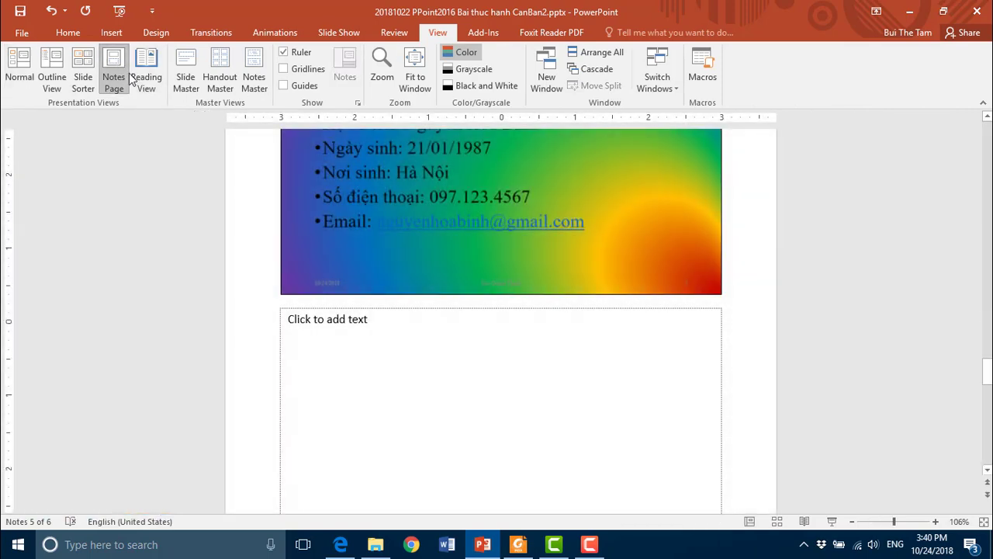
scroll(752, 359, "up", 1)
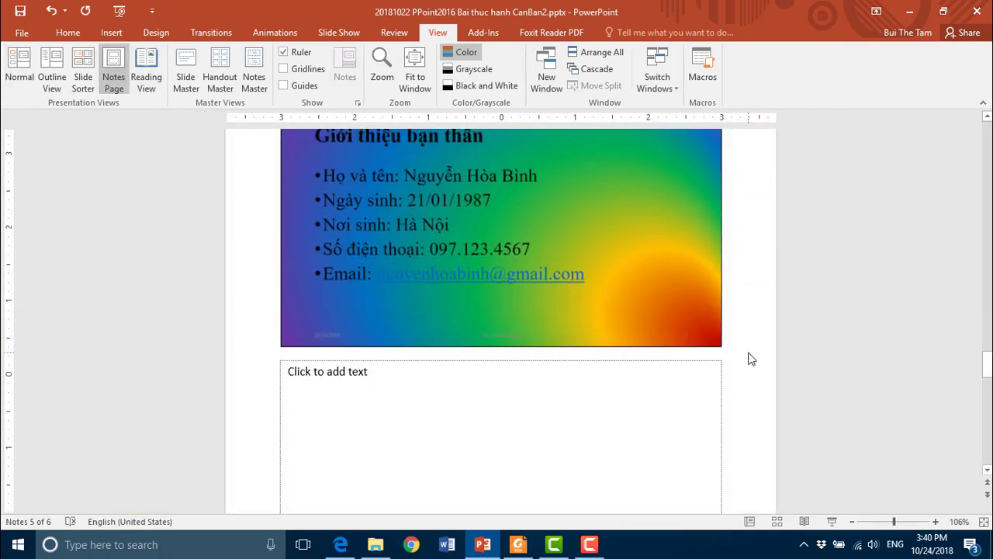
scroll(751, 359, "up", 1)
scroll(751, 357, "up", 1)
scroll(751, 355, "up", 1)
scroll(751, 356, "up", 5)
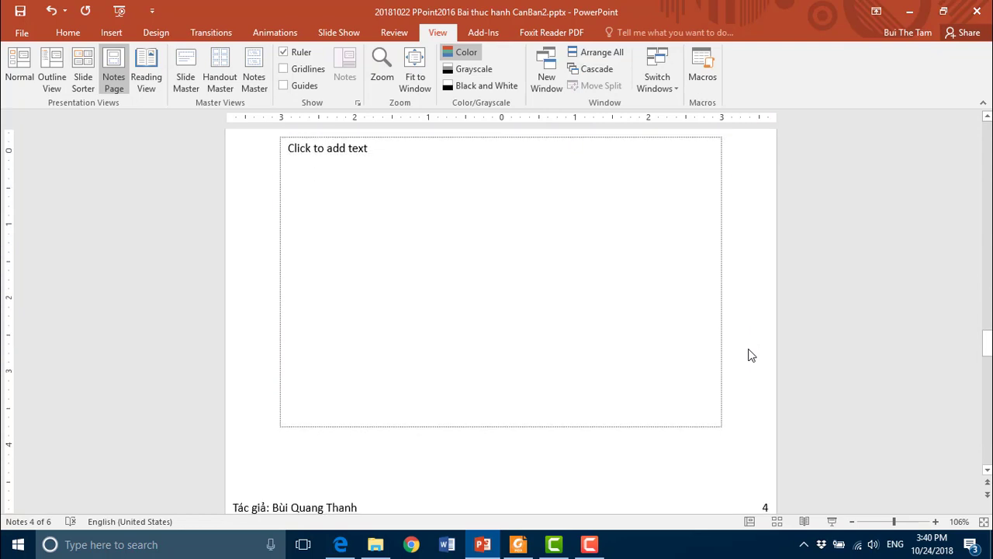
scroll(751, 354, "up", 2)
scroll(751, 354, "up", 2)
scroll(751, 354, "up", 2)
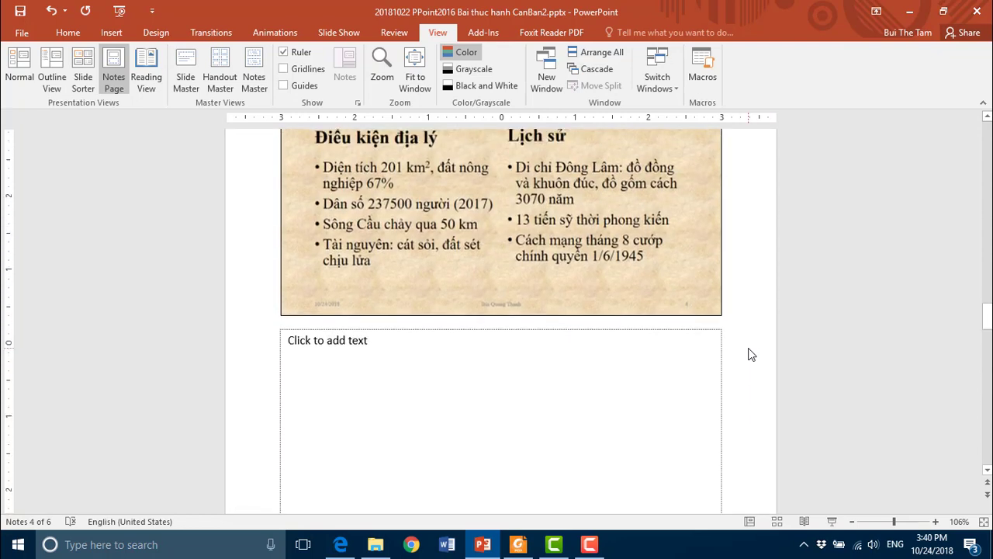
scroll(752, 354, "up", 2)
scroll(751, 353, "up", 2)
scroll(750, 350, "up", 1)
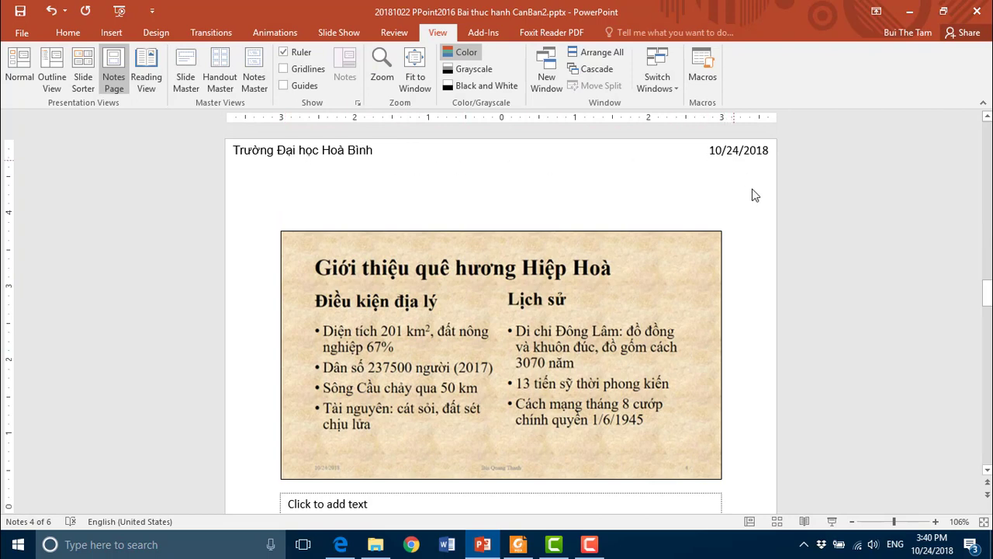
scroll(772, 328, "down", 1)
scroll(772, 327, "down", 1)
scroll(772, 328, "down", 2)
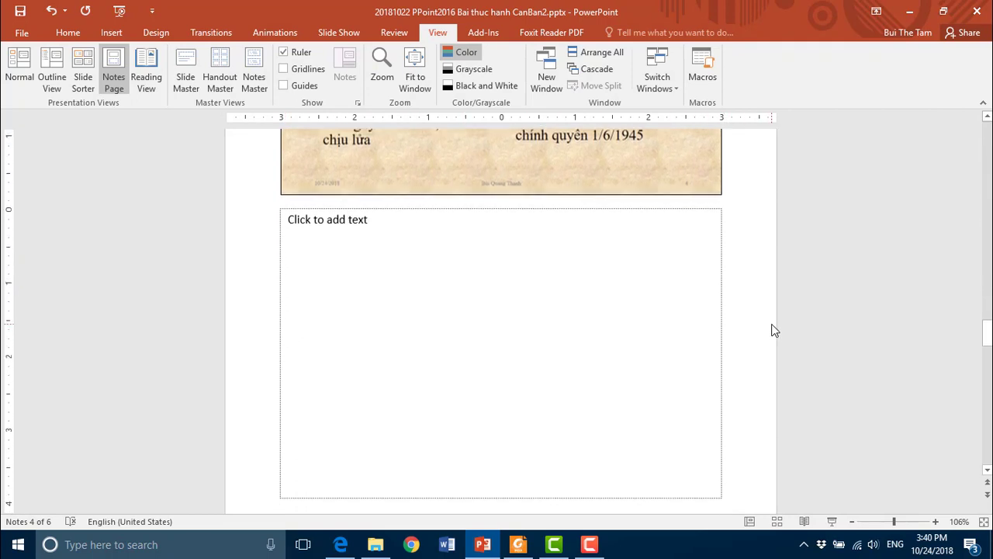
scroll(773, 331, "down", 1)
scroll(773, 330, "down", 5)
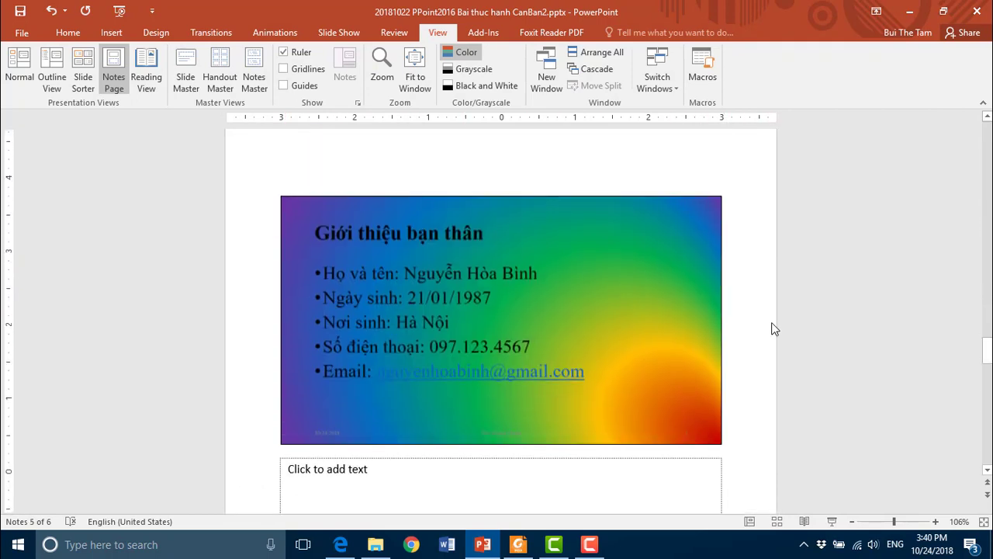
scroll(771, 329, "up", 1)
scroll(773, 324, "up", 4)
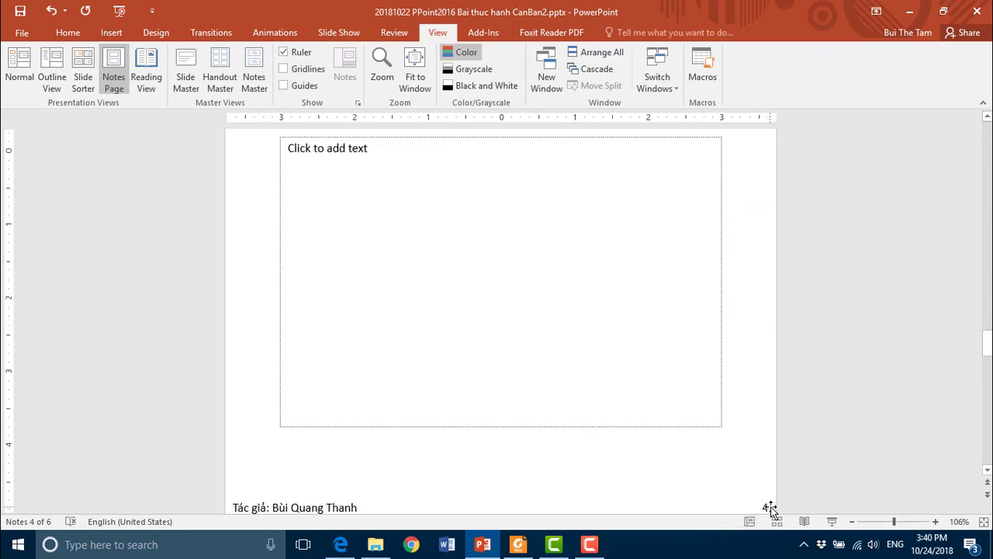
scroll(816, 493, "down", 1)
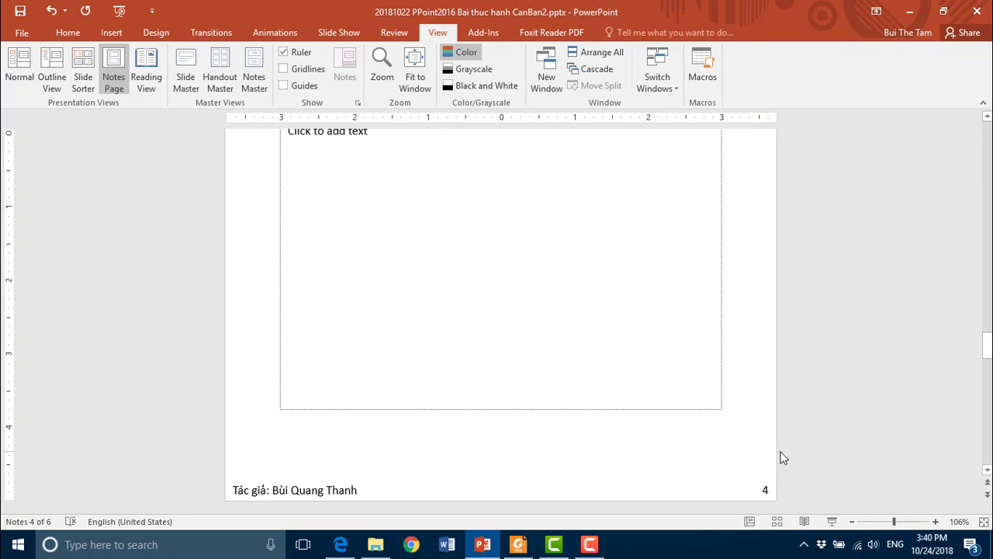
- Zoom out on the notes pages, then bring the Foxit Reader lecture notes to the front
left_click(889, 522)
scroll(715, 423, "down", 3)
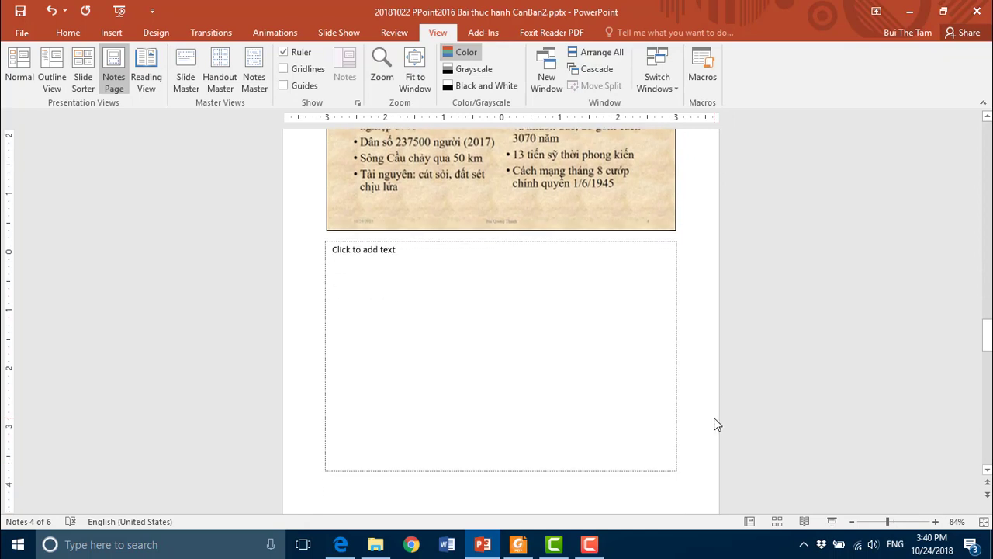
scroll(716, 423, "down", 2)
scroll(730, 417, "up", 2)
scroll(730, 417, "up", 2)
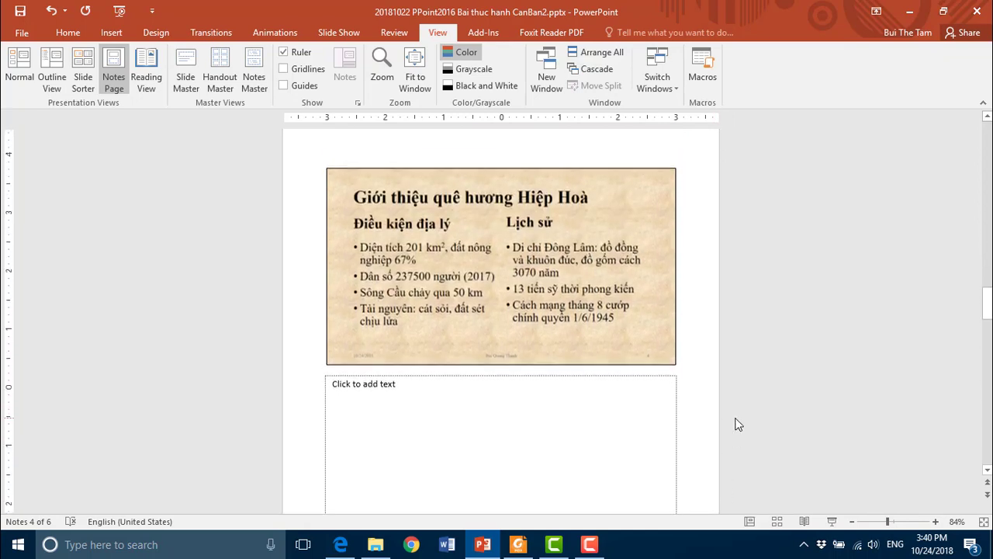
scroll(731, 418, "up", 3)
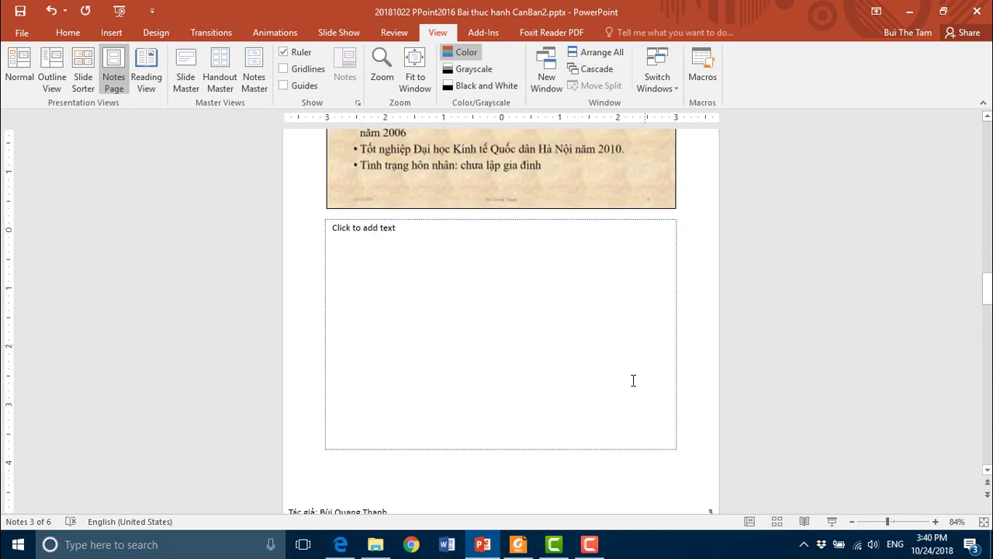
mouse_move(482, 544)
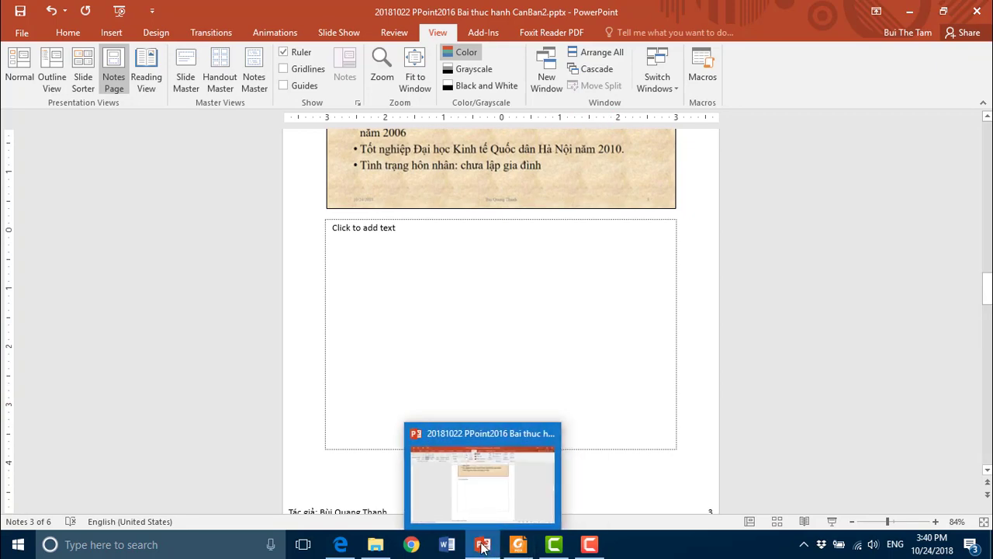
left_click(519, 546)
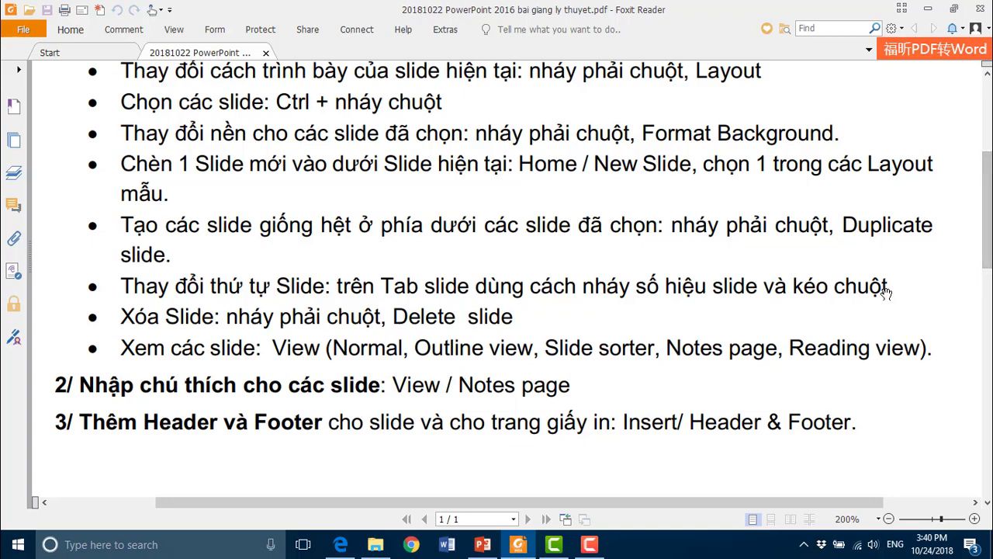
- Scroll and pan the Foxit Reader PDF back up to its title and first section
scroll(922, 315, "up", 1)
left_click_drag(921, 315, 916, 402)
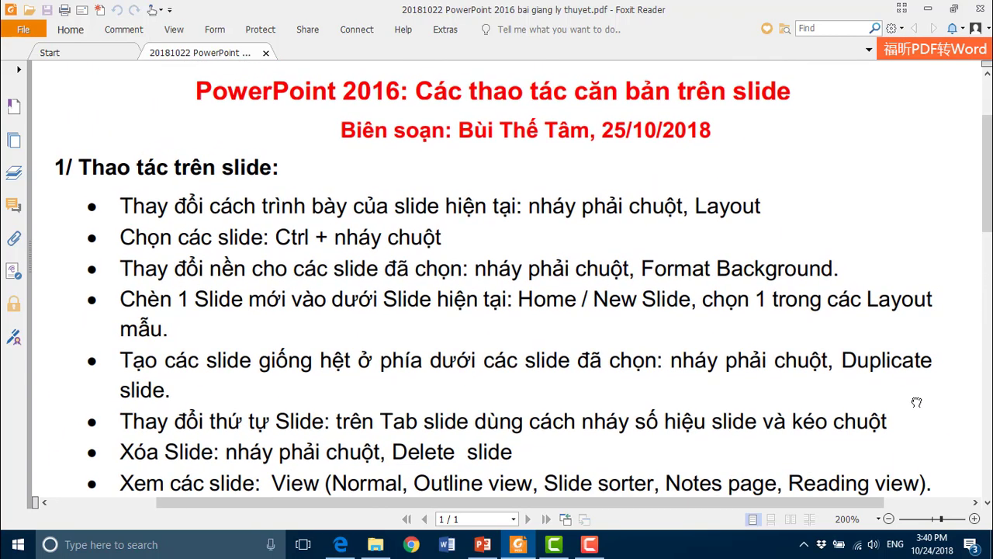
left_click_drag(851, 212, 856, 205)
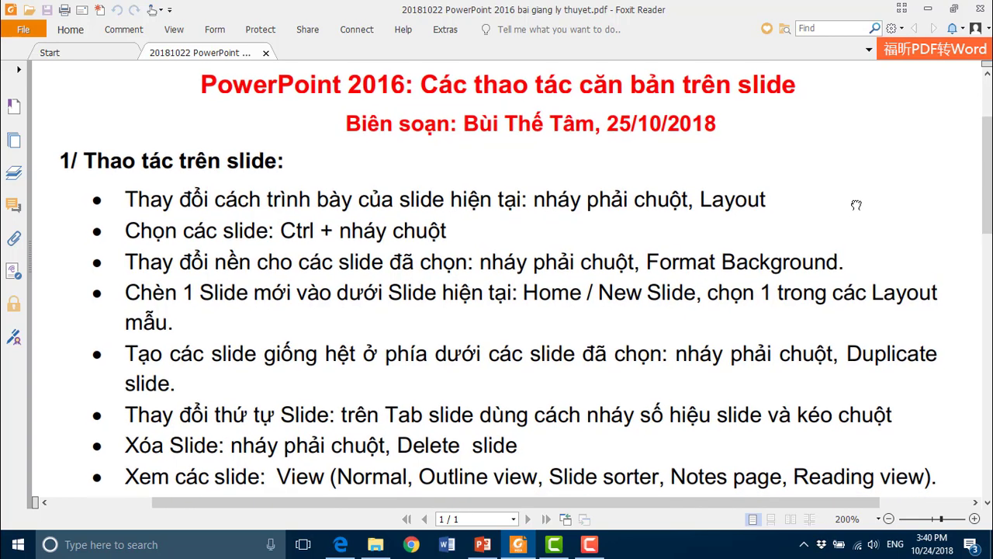